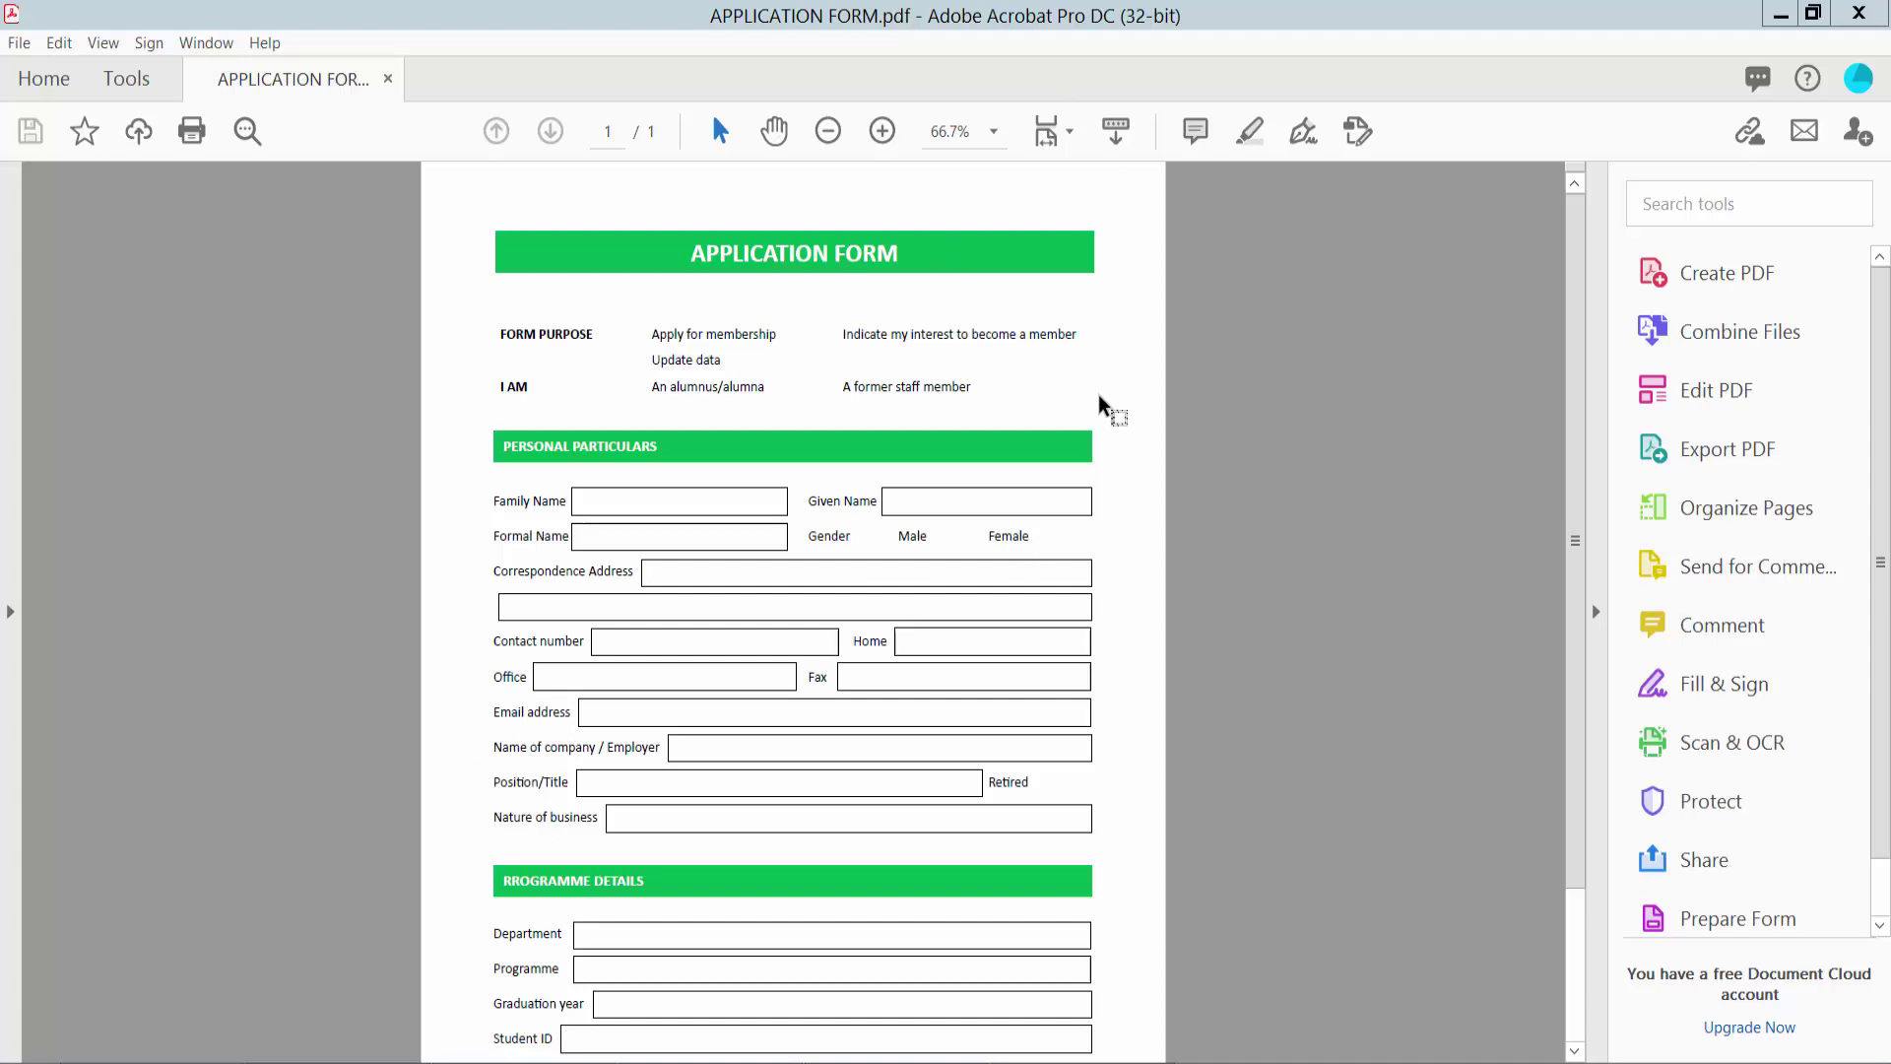
# - Scroll through APPLICATION FORM.pdf, then bring up the Tools center with its Forms & Signatures group
pyautogui.click(682, 511)
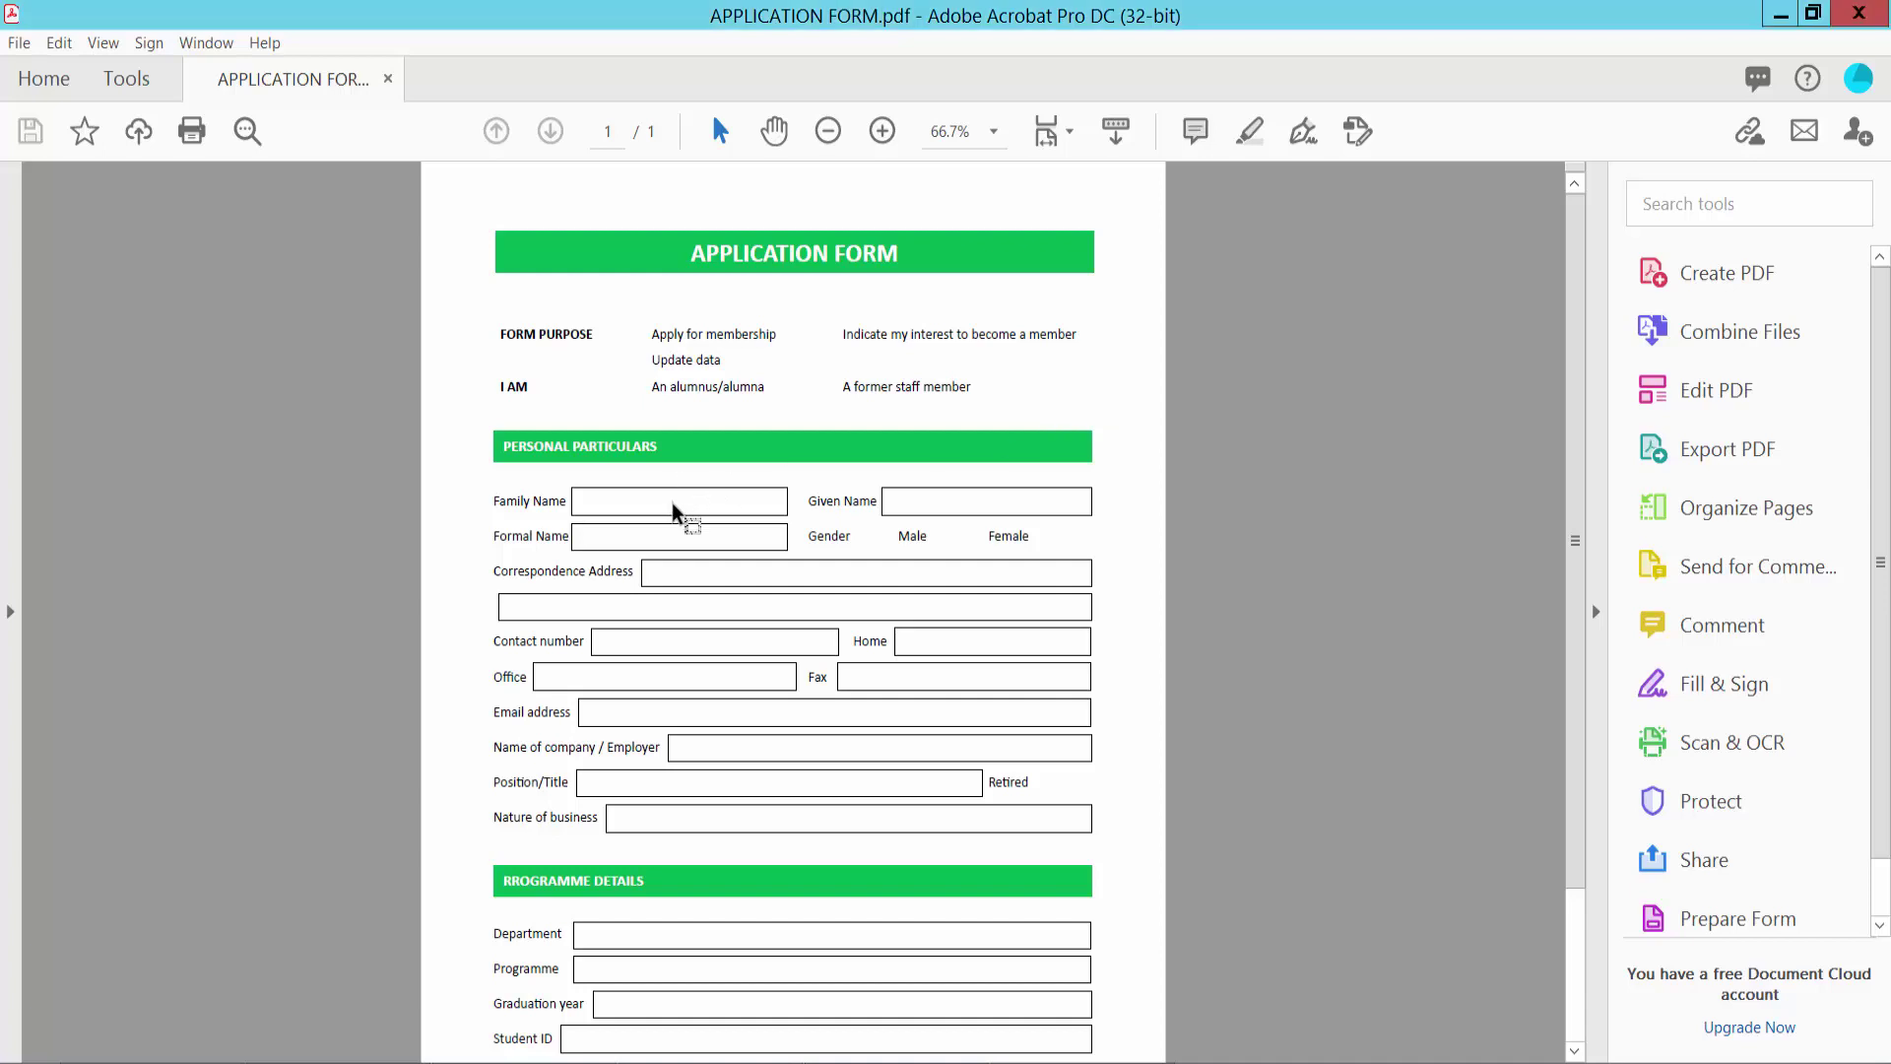
pyautogui.scroll(-3, 979, 498)
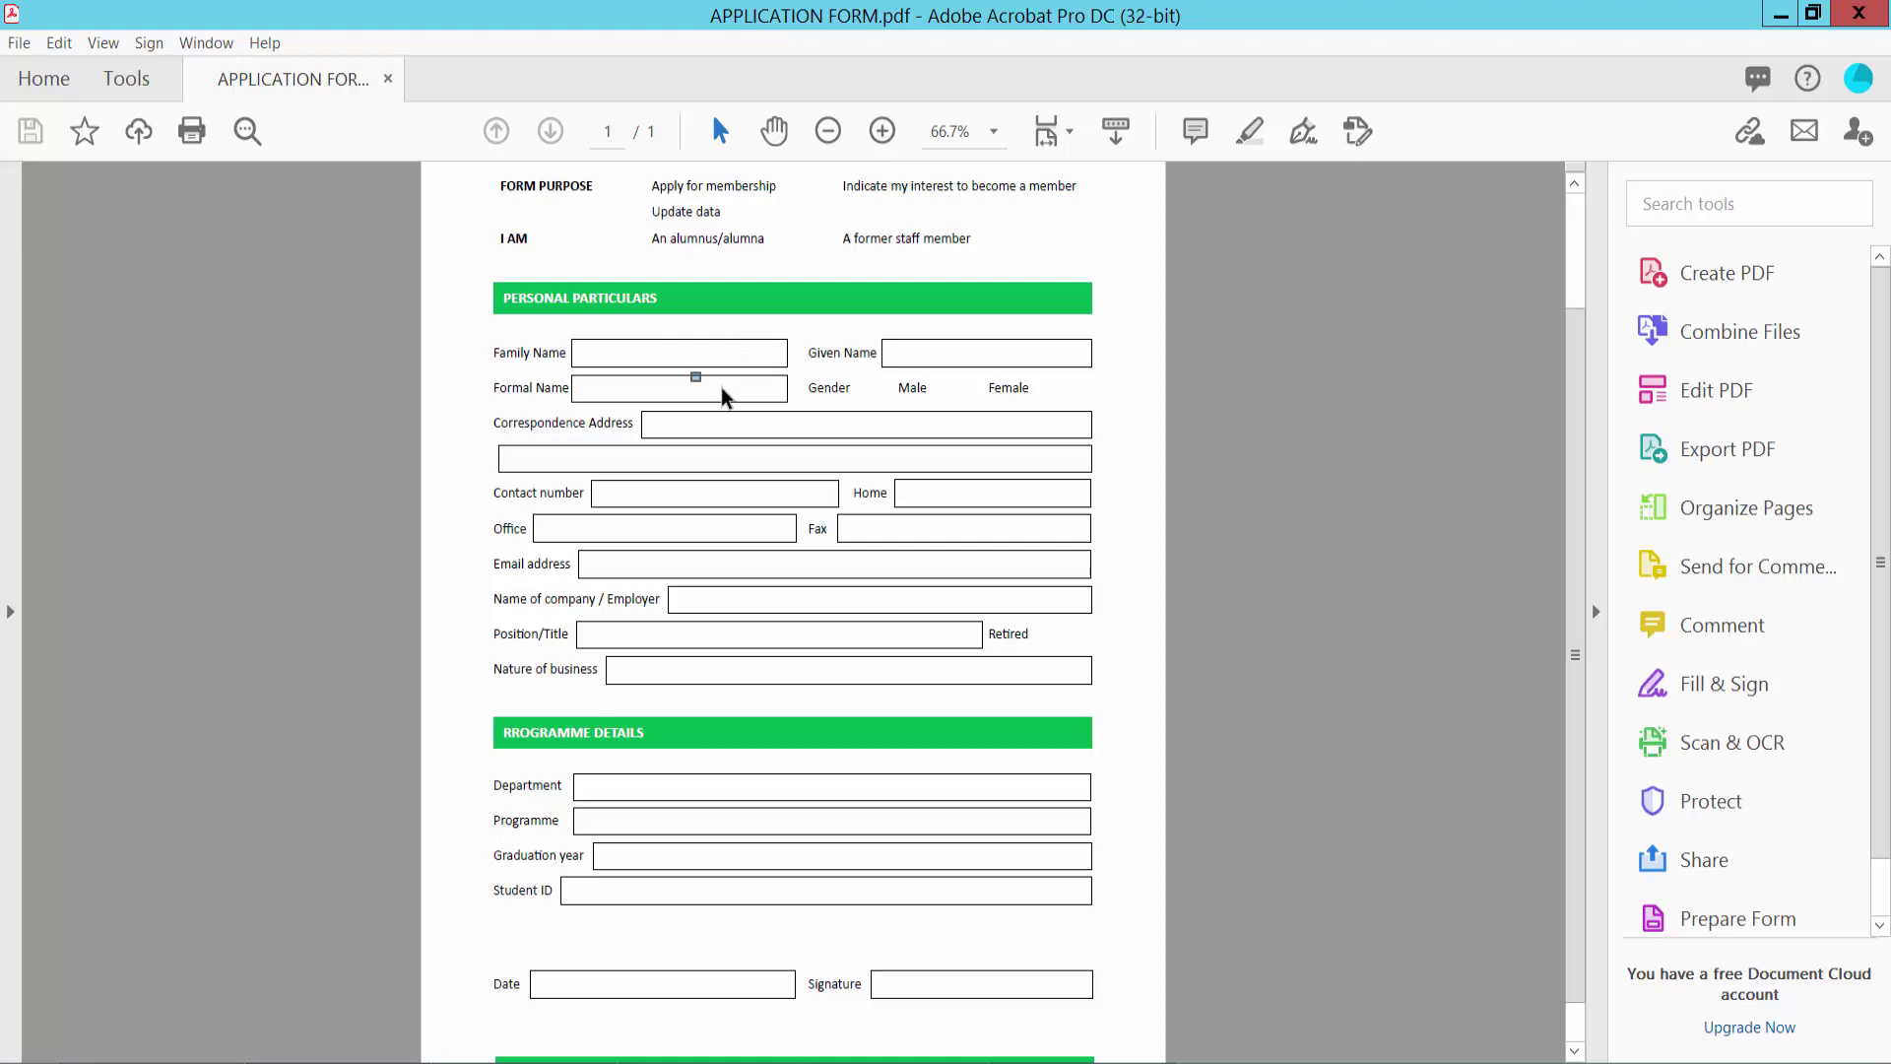
pyautogui.scroll(3, 666, 462)
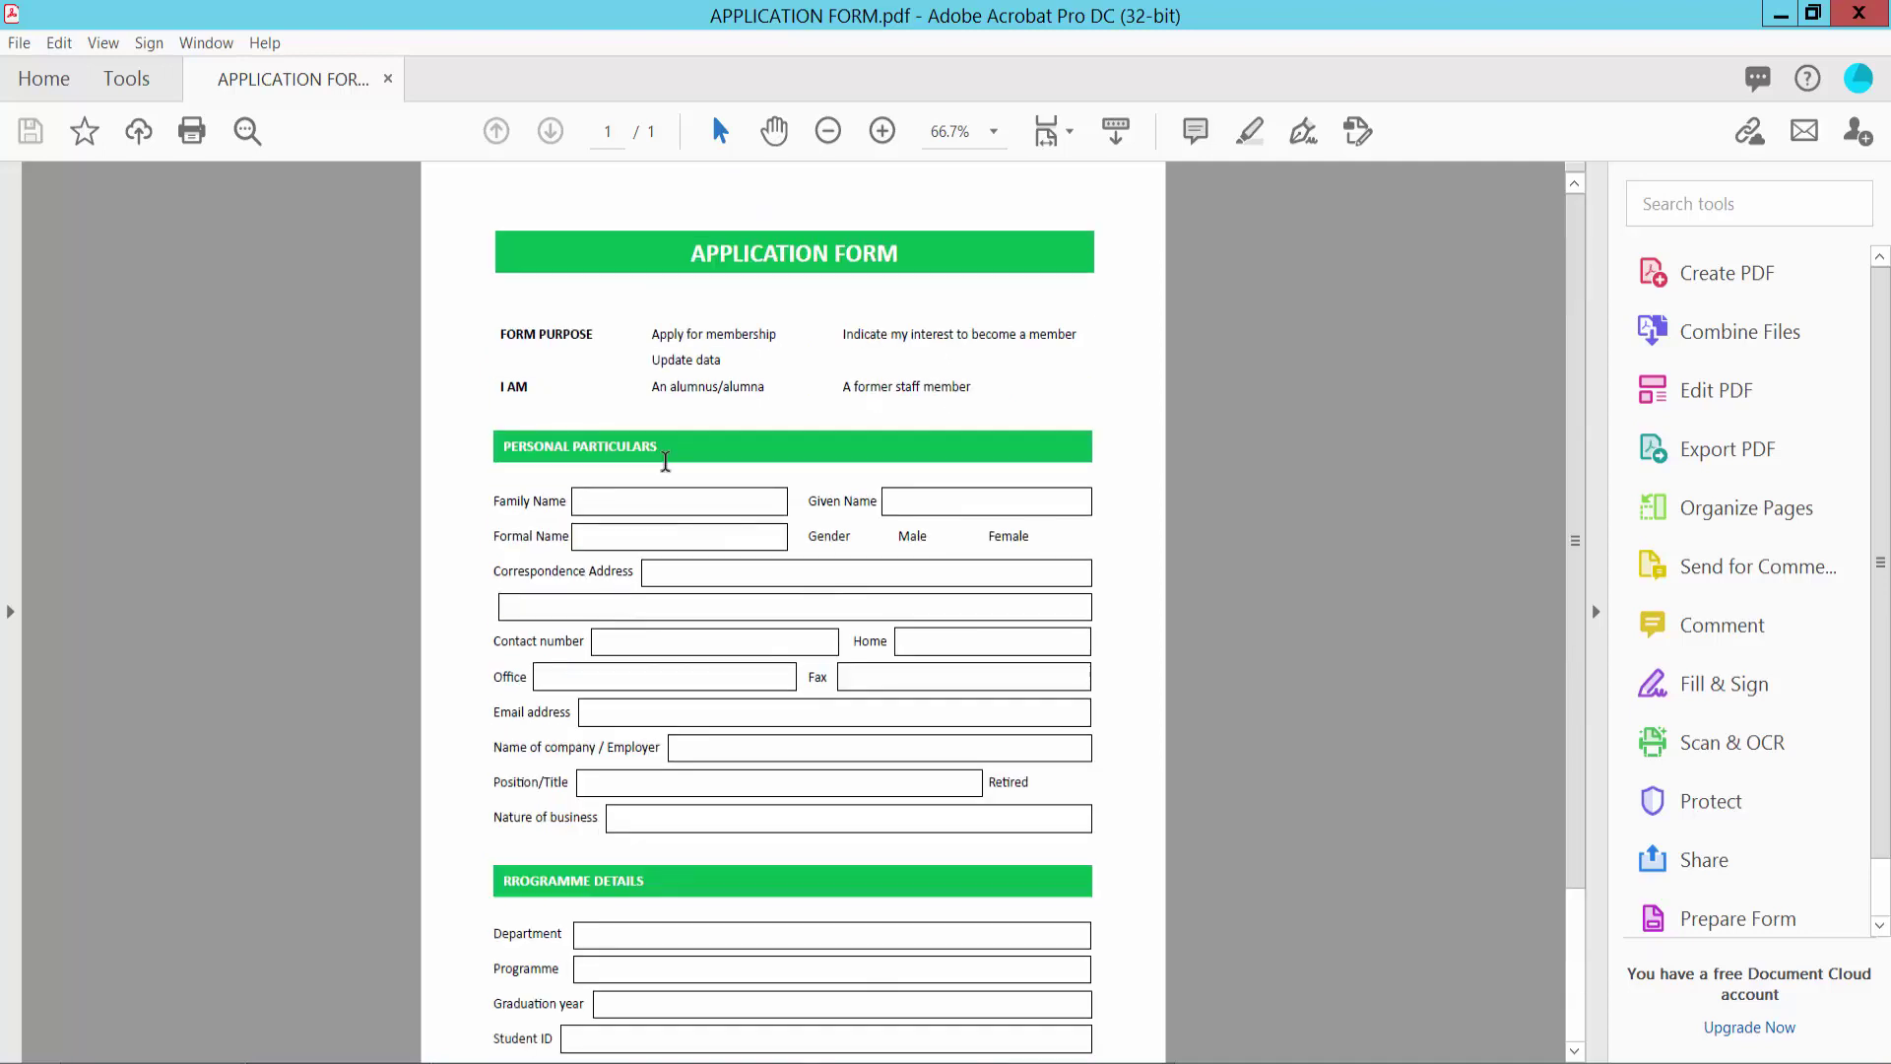
pyautogui.click(136, 82)
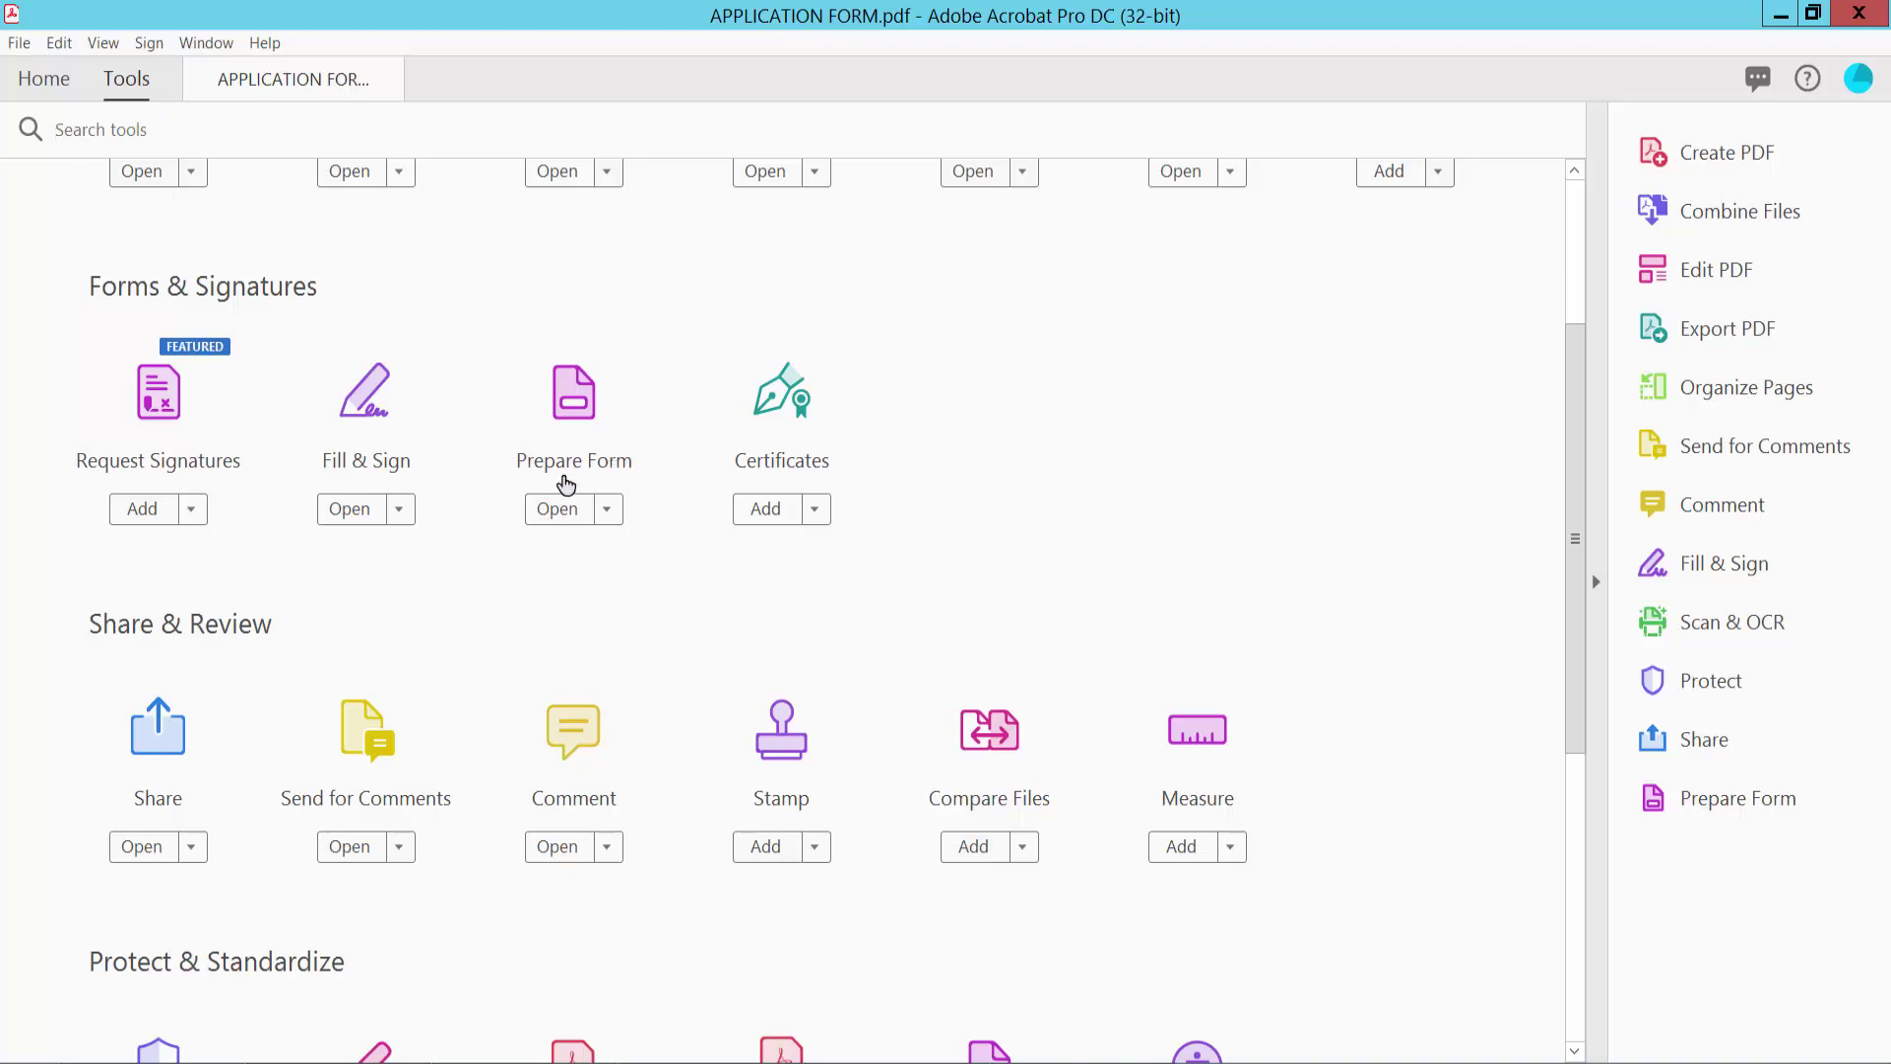
# - Run Prepare Form auto-detection to add fields like Family Name, Given Name and Email address
pyautogui.click(569, 424)
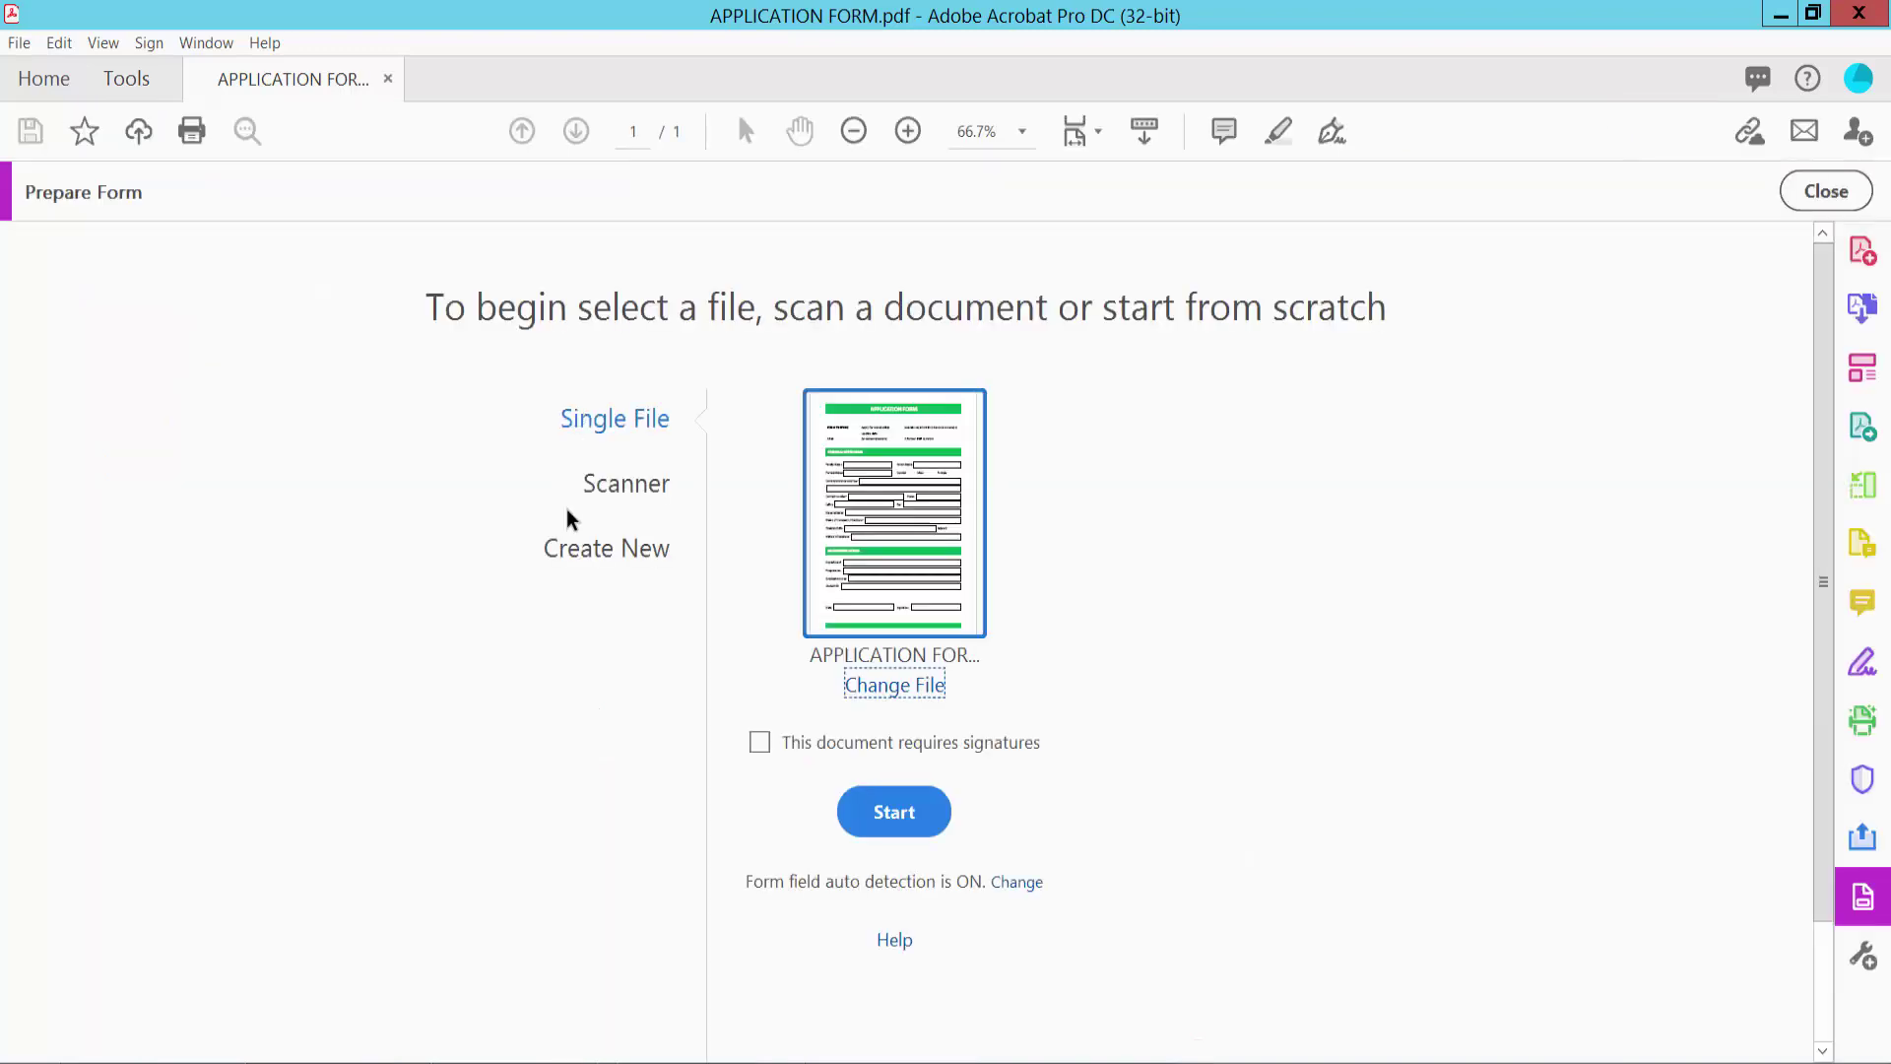
pyautogui.click(893, 812)
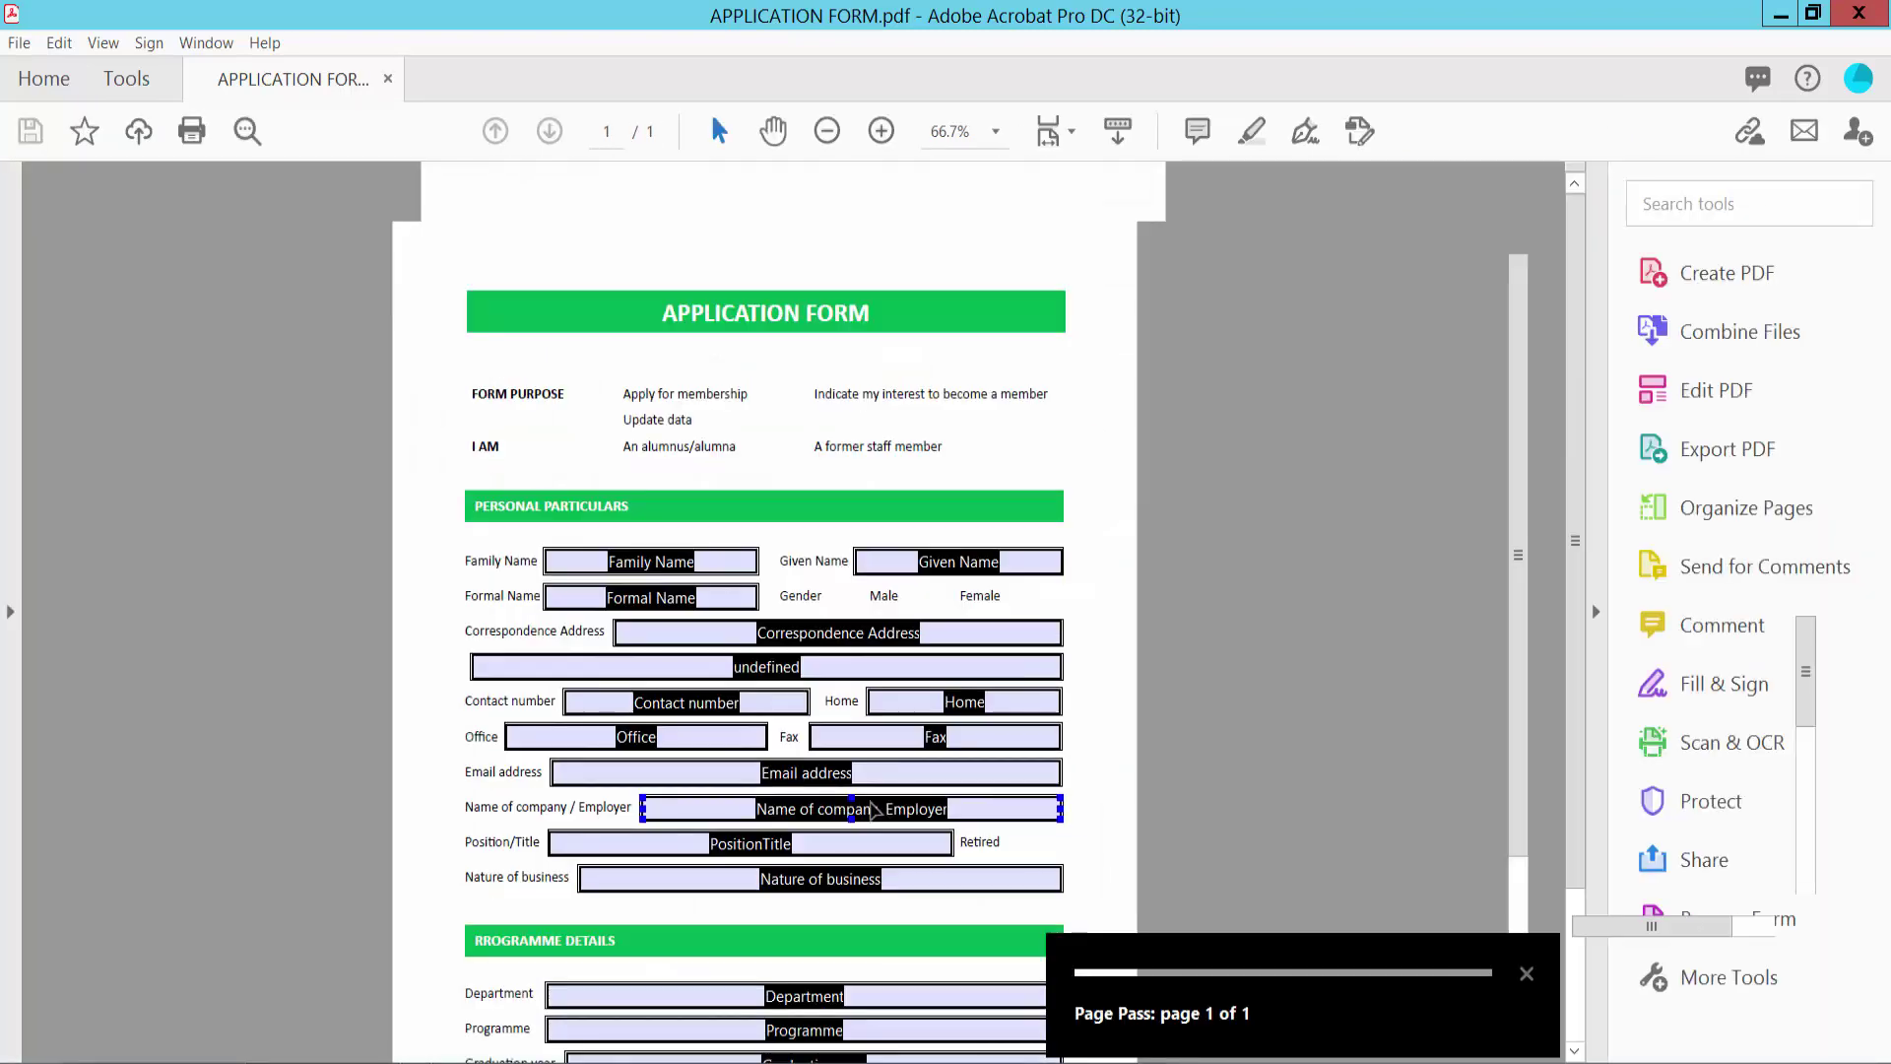
pyautogui.scroll(-3, 916, 388)
pyautogui.click(941, 485)
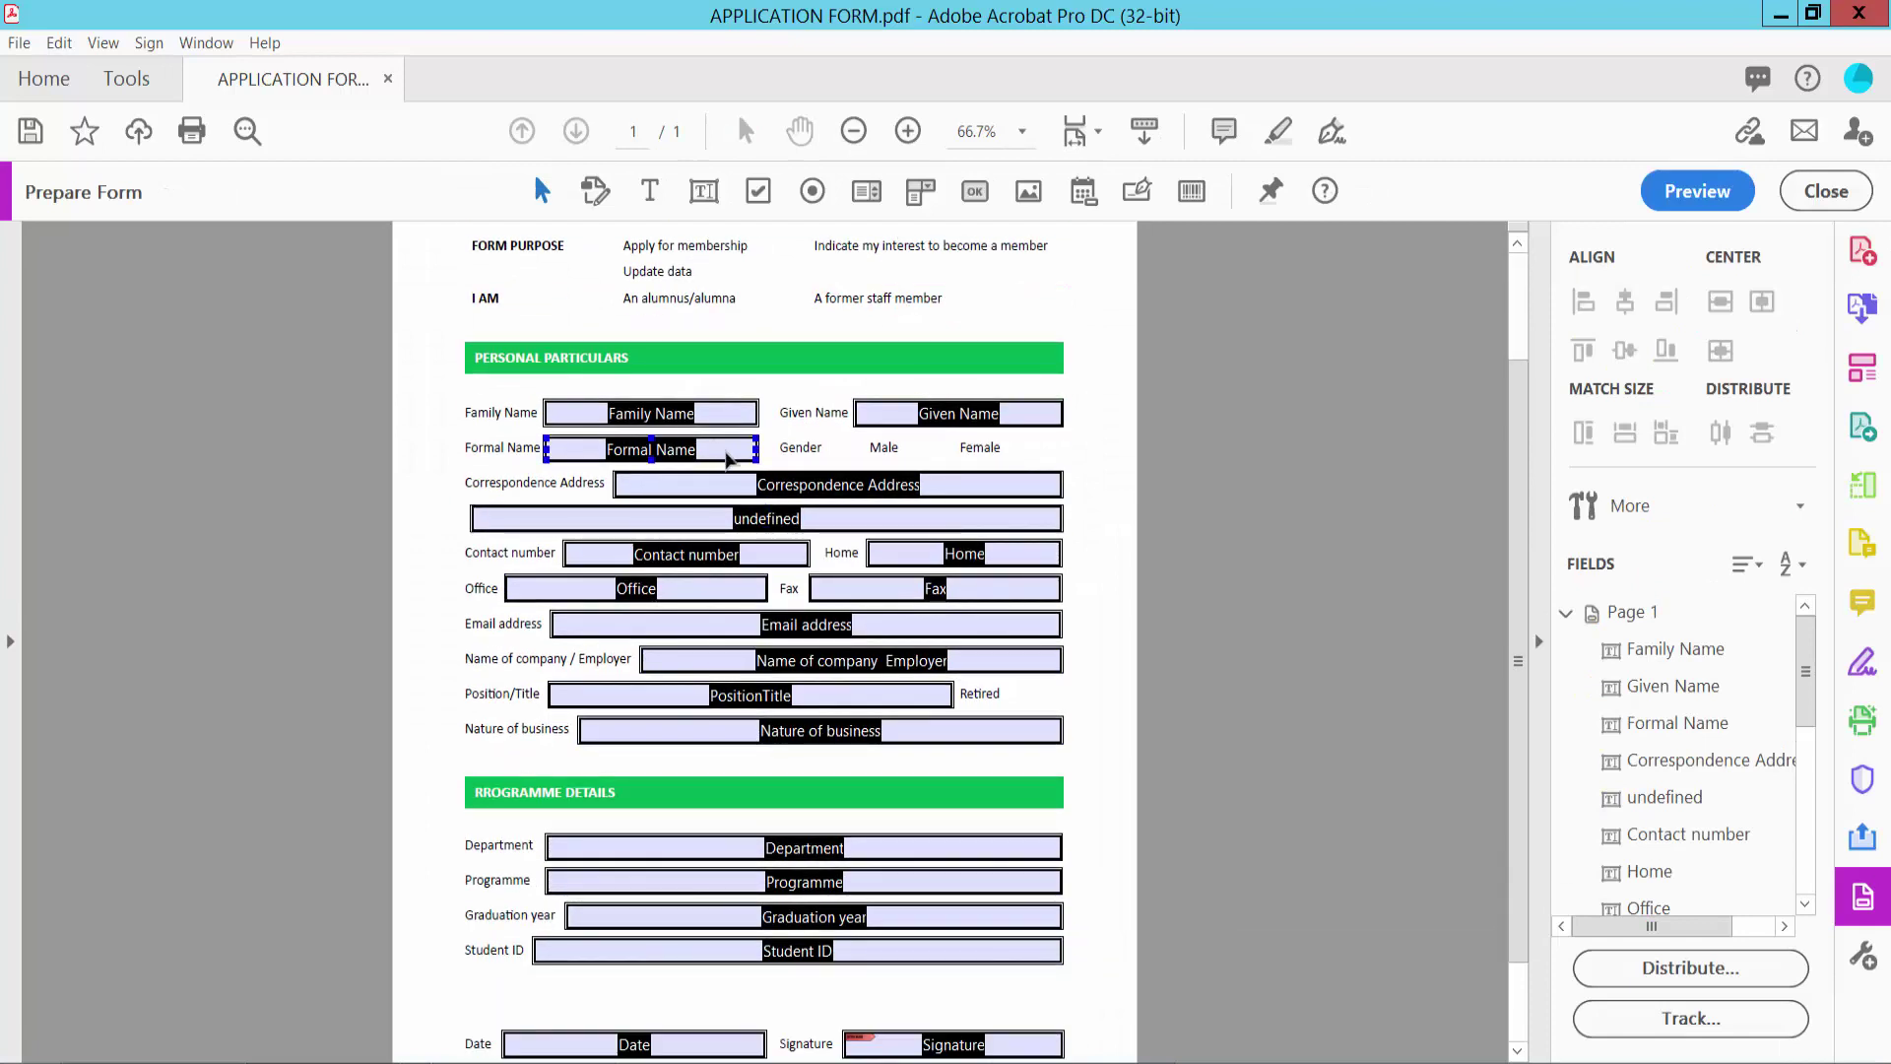
pyautogui.press('Escape')
# - Preview the form and type the test text 'text and 5489' into the Family Name field
pyautogui.click(1697, 191)
pyautogui.click(810, 411)
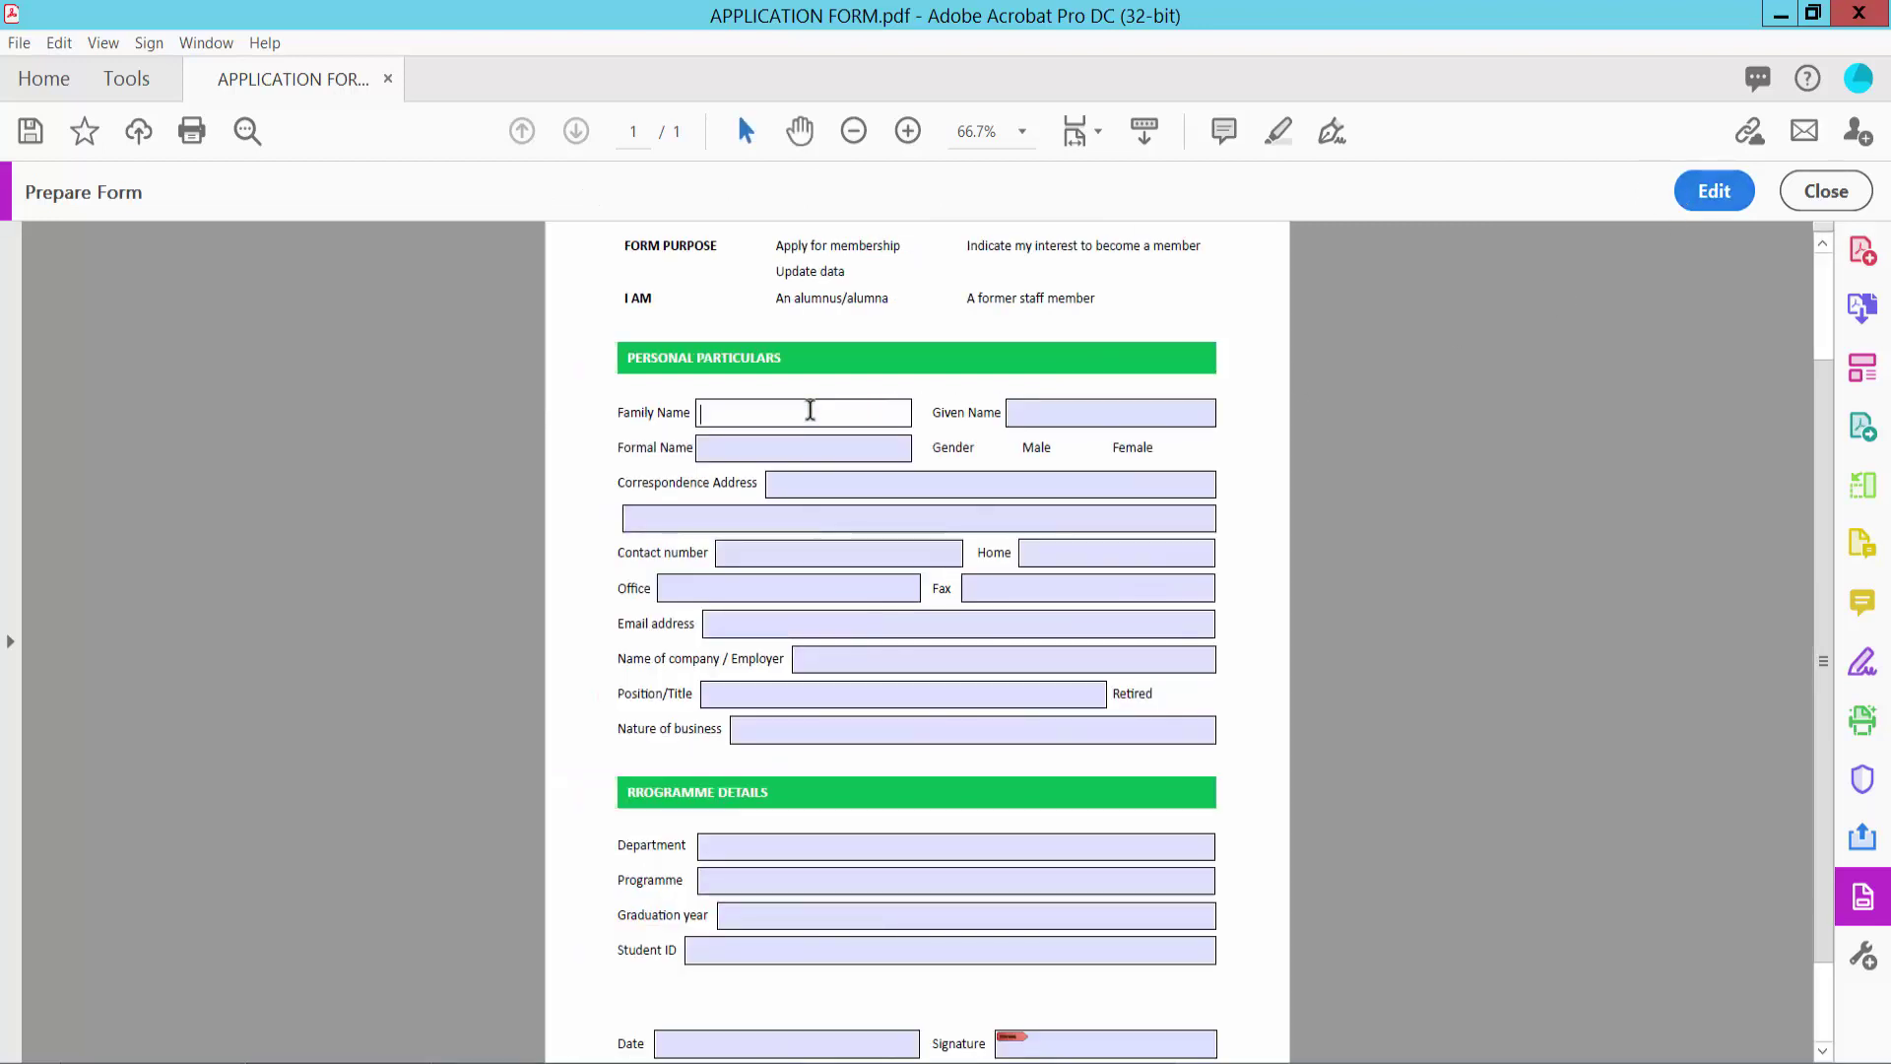
pyautogui.click(1048, 418)
pyautogui.click(814, 415)
pyautogui.write('text a')
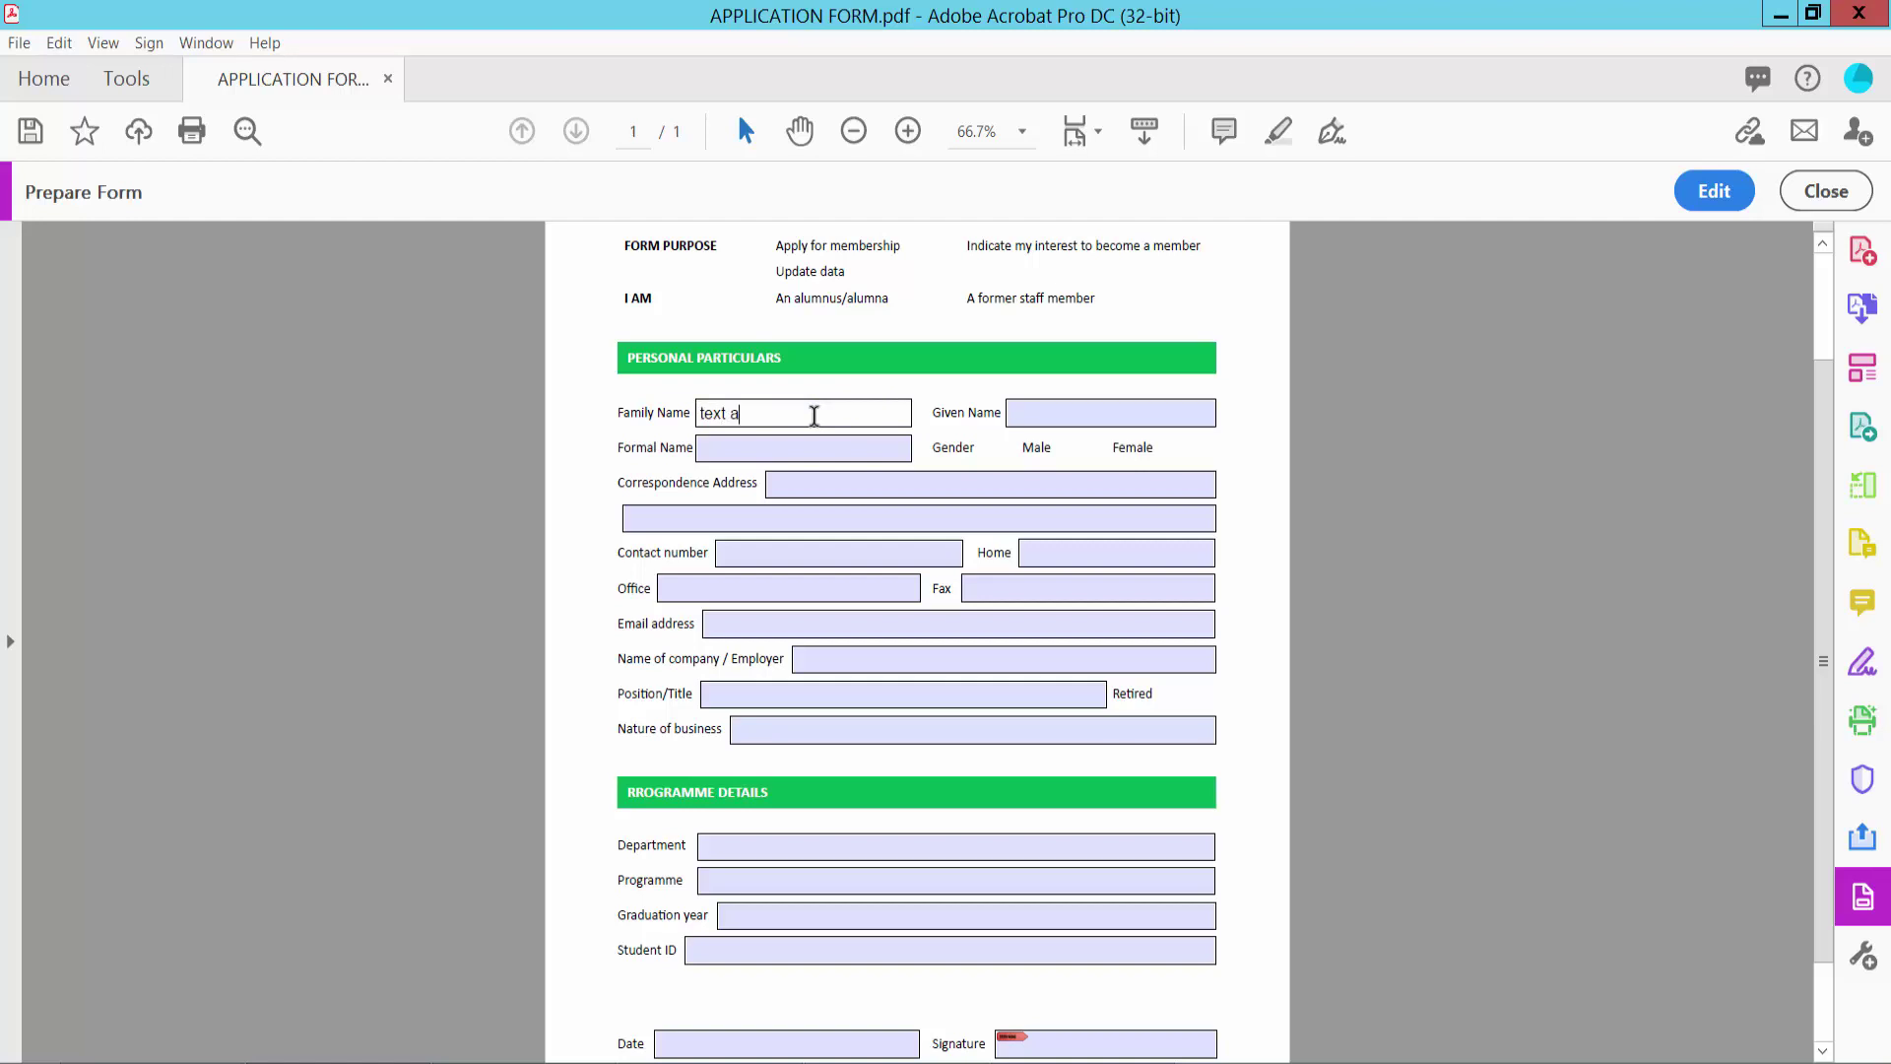
pyautogui.write('nd 5489')
# - Back in edit mode, open the Given Name field's Text Field Properties and check its Visible setting
pyautogui.click(1714, 192)
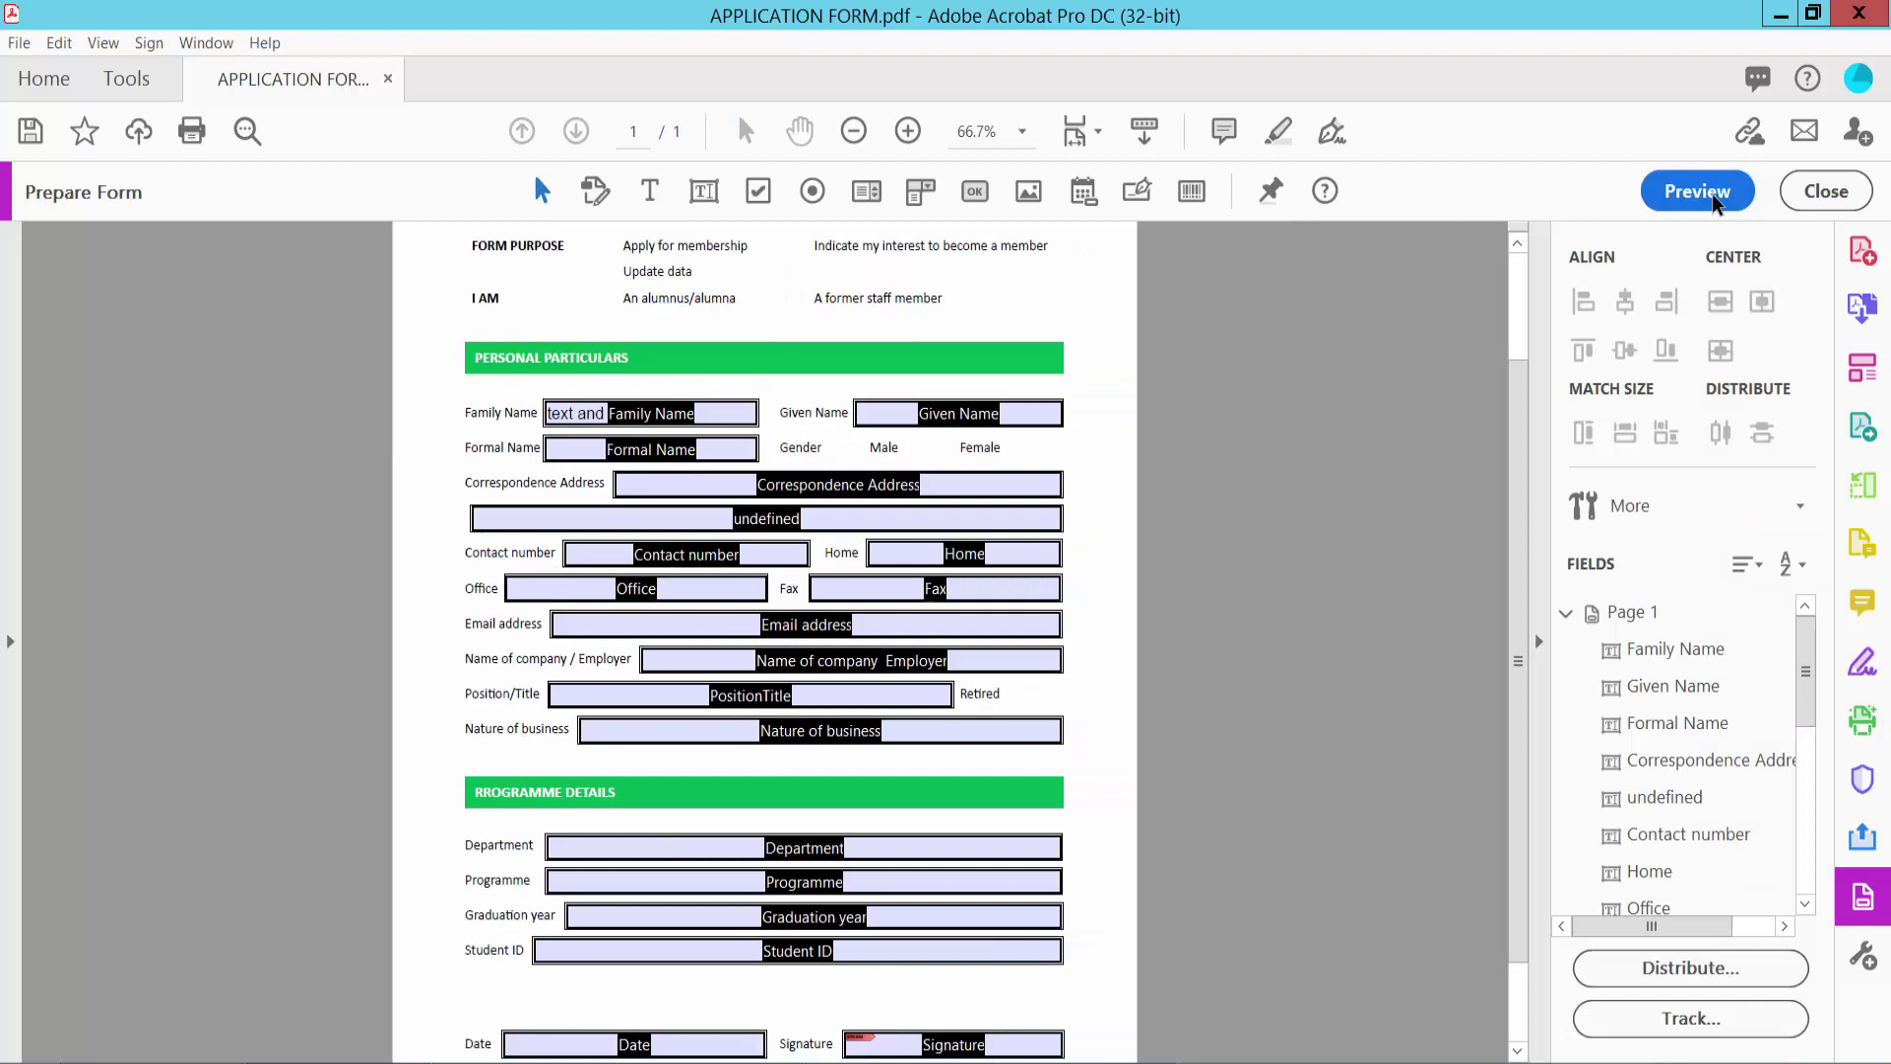
pyautogui.click(938, 416)
pyautogui.rightClick(937, 416)
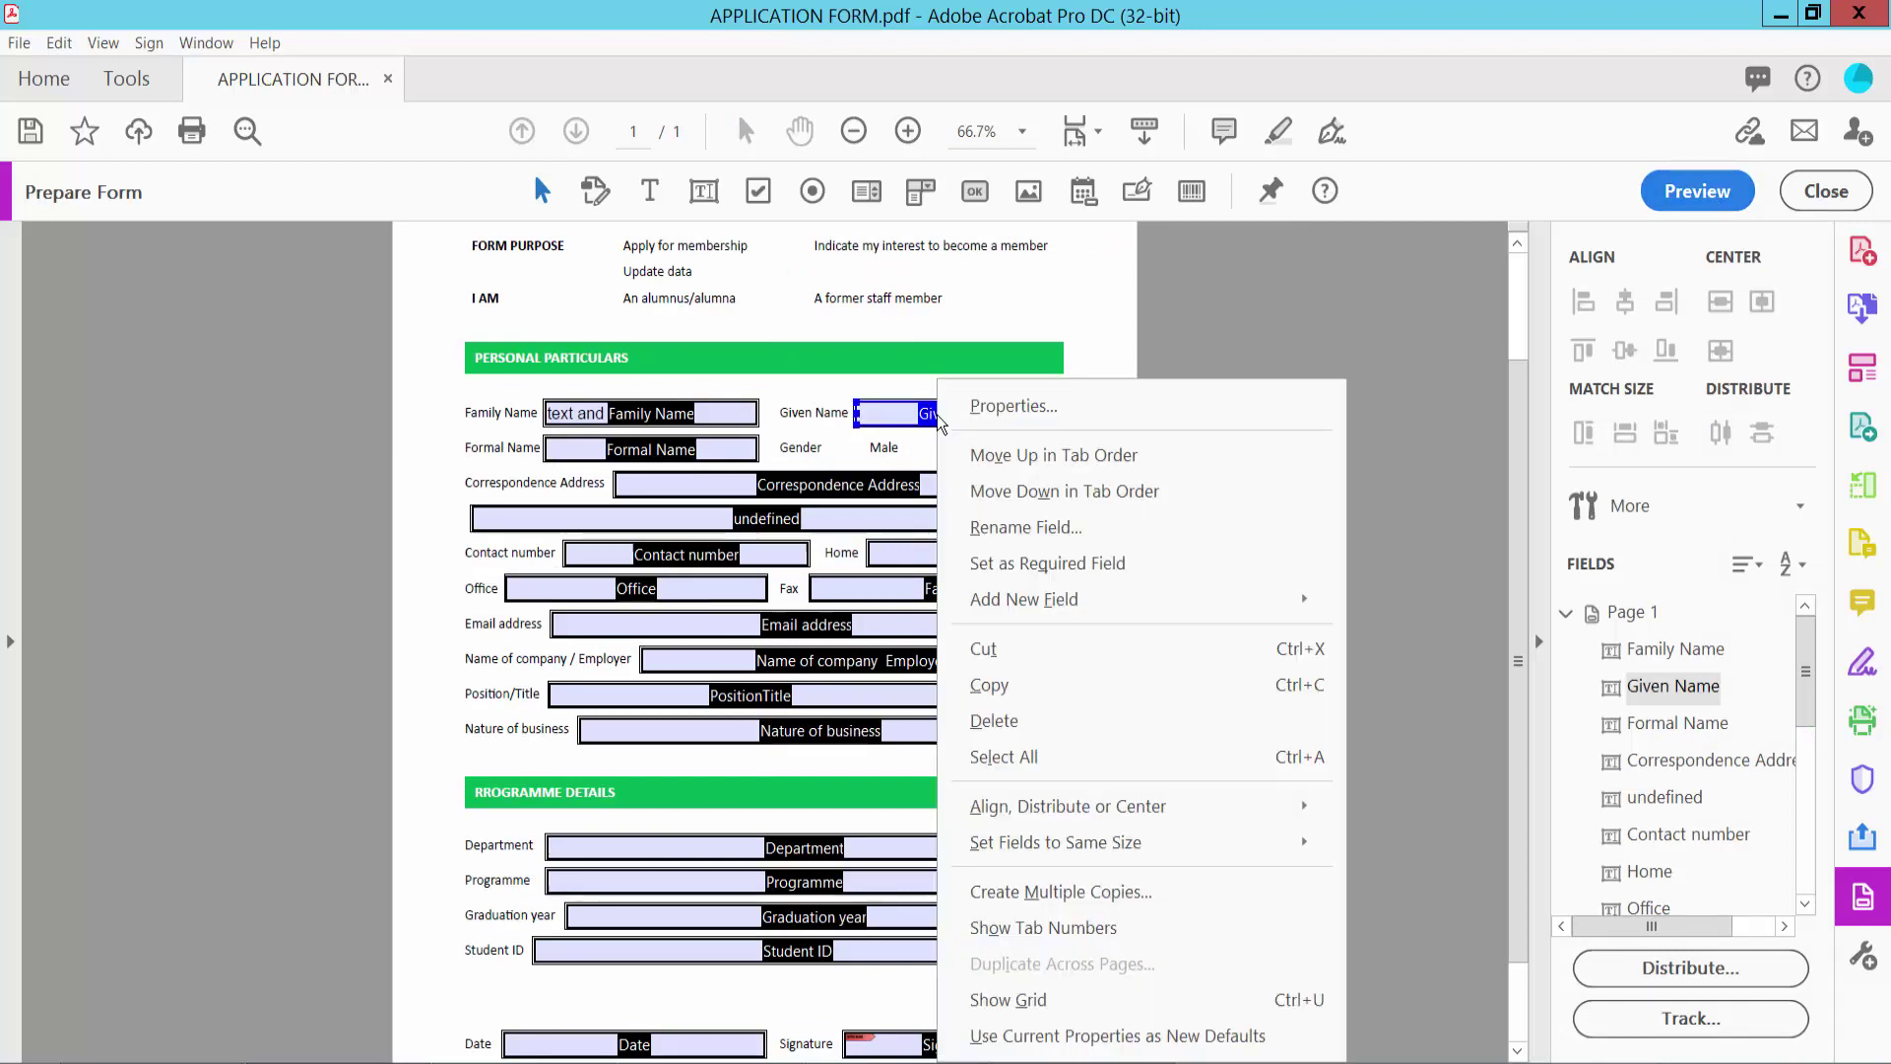
pyautogui.click(985, 405)
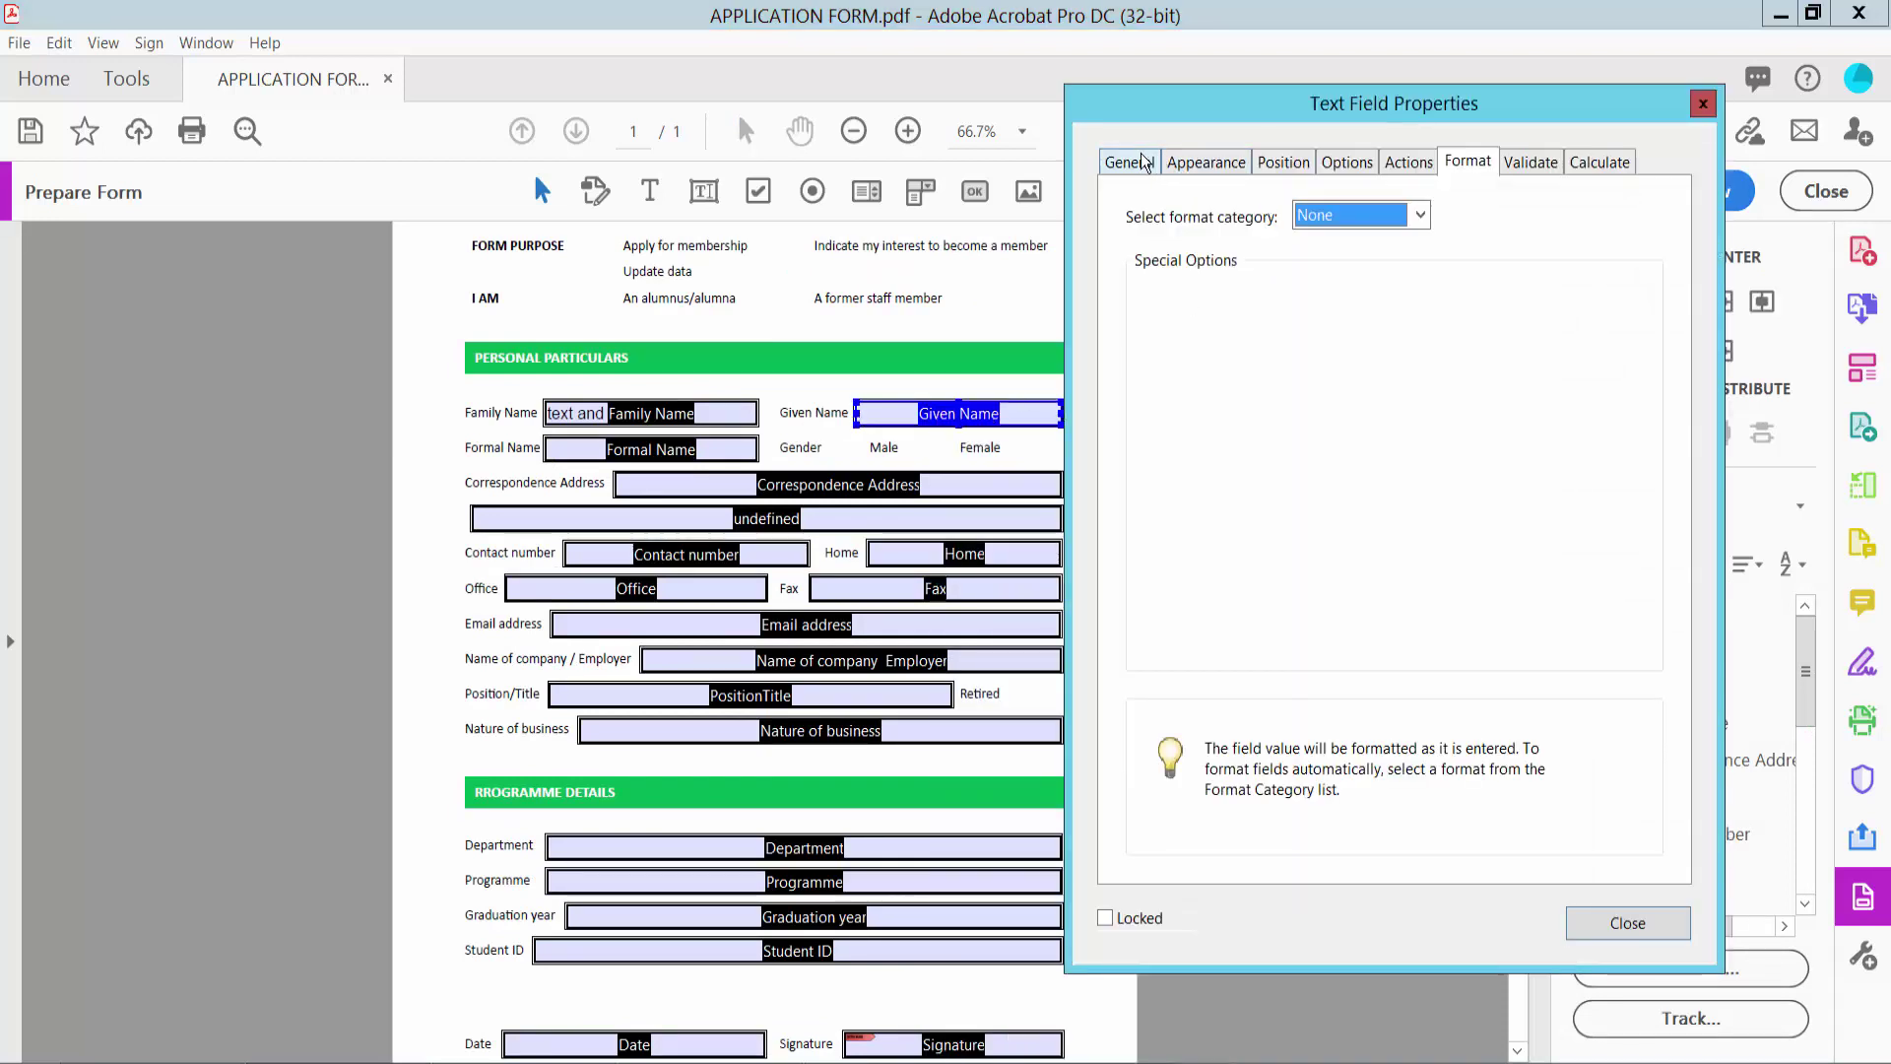
pyautogui.click(1132, 162)
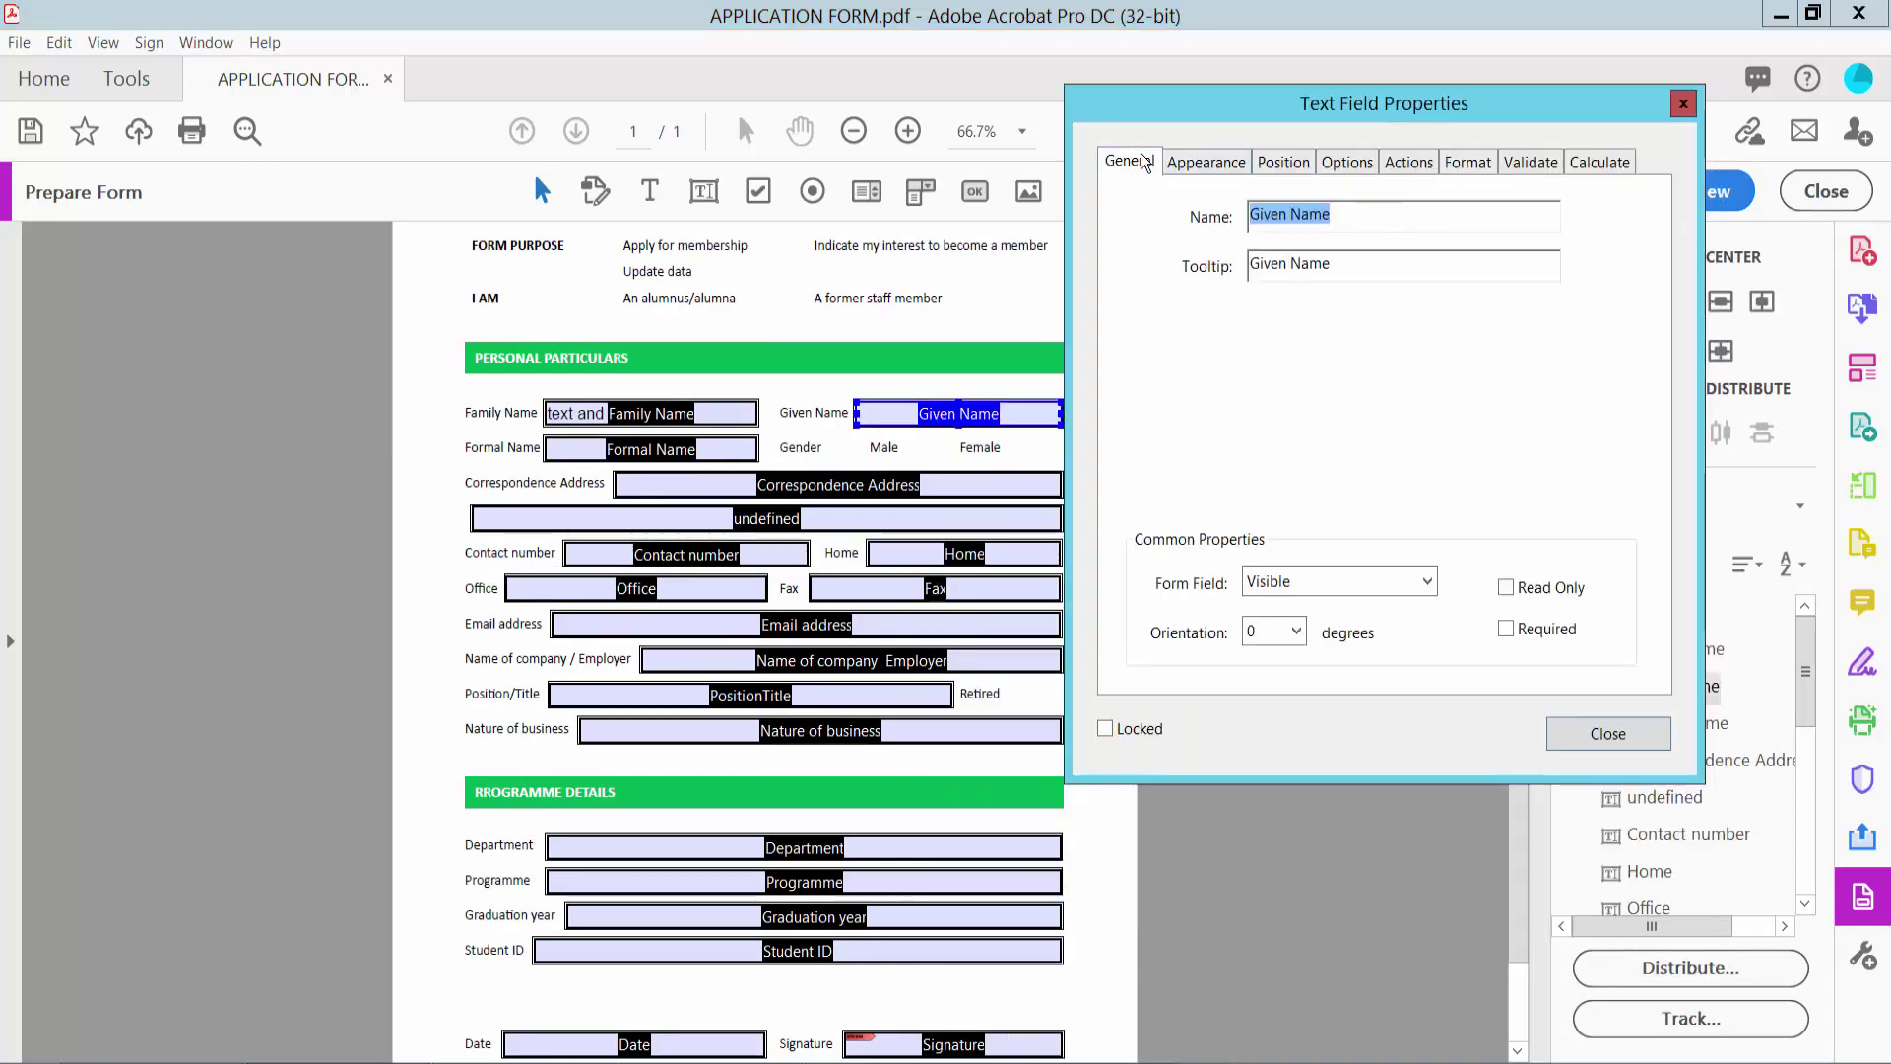
pyautogui.click(1428, 583)
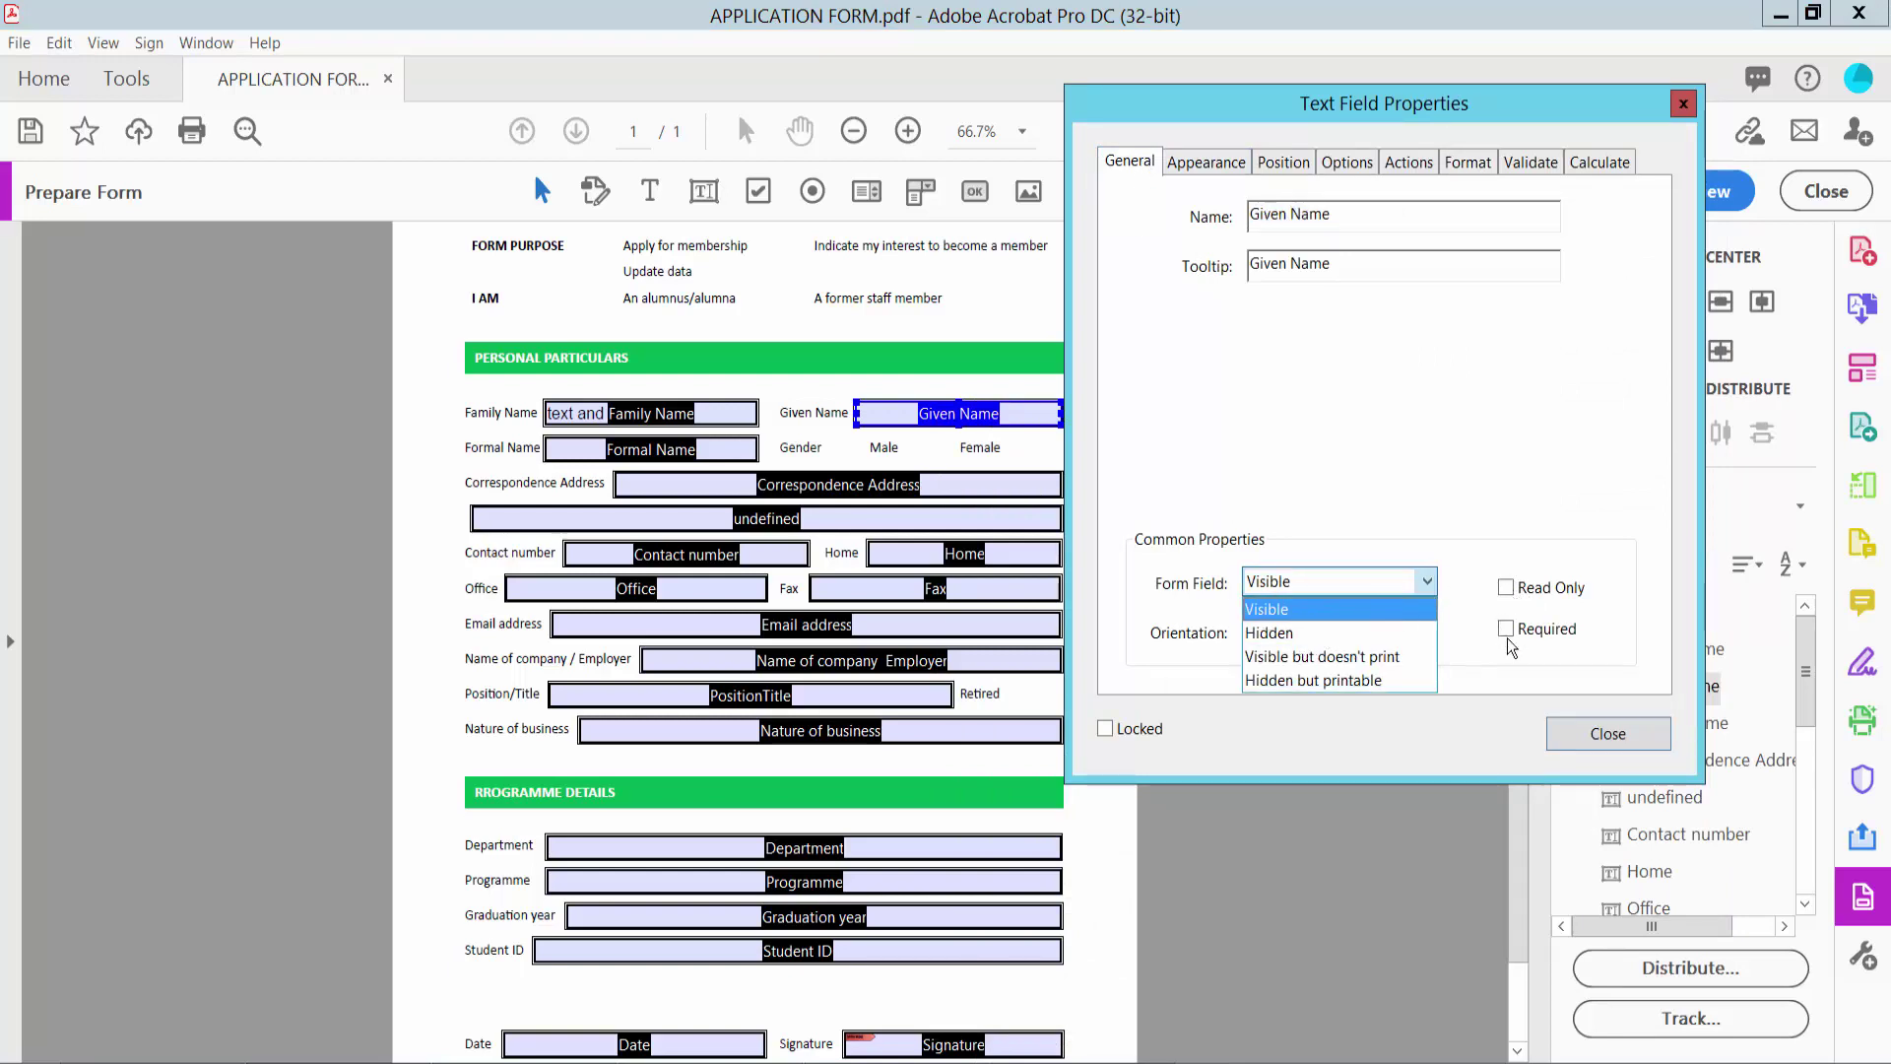
# - Give the Given Name field a blue border with Medium thickness
pyautogui.click(1213, 167)
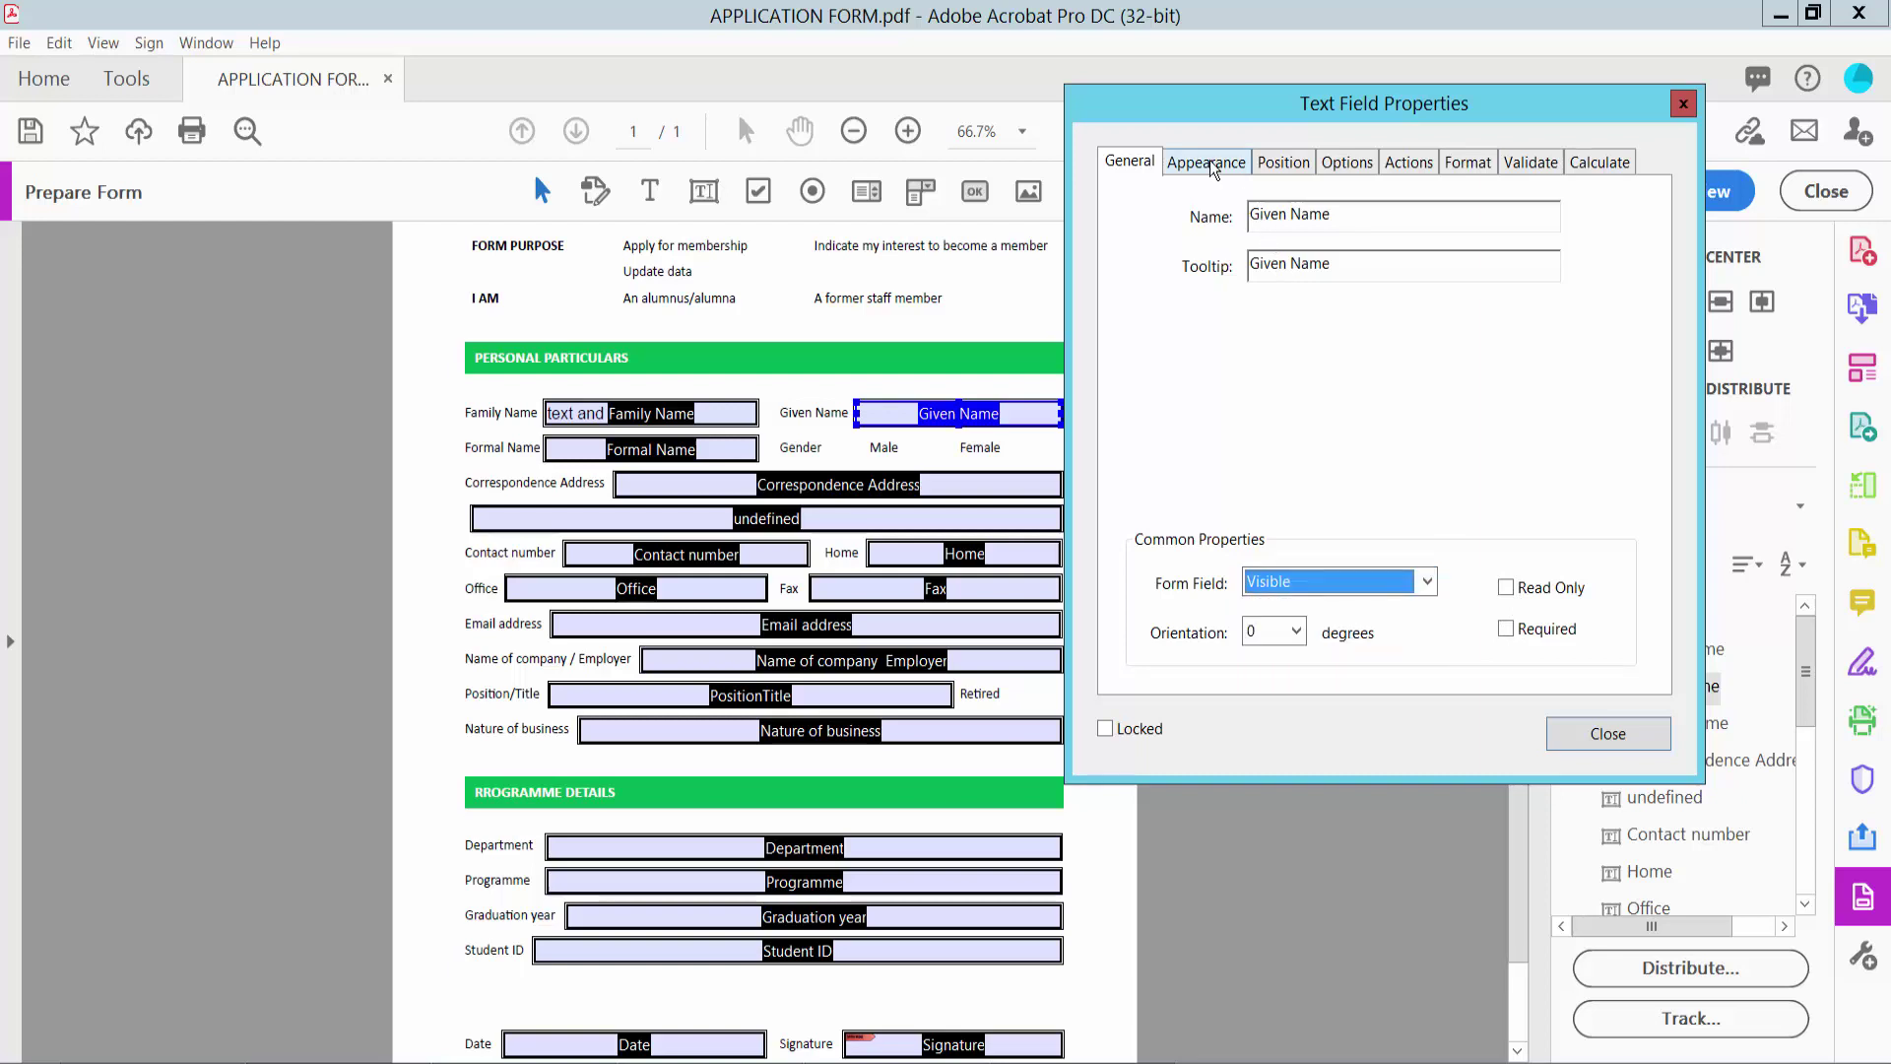
pyautogui.click(1213, 167)
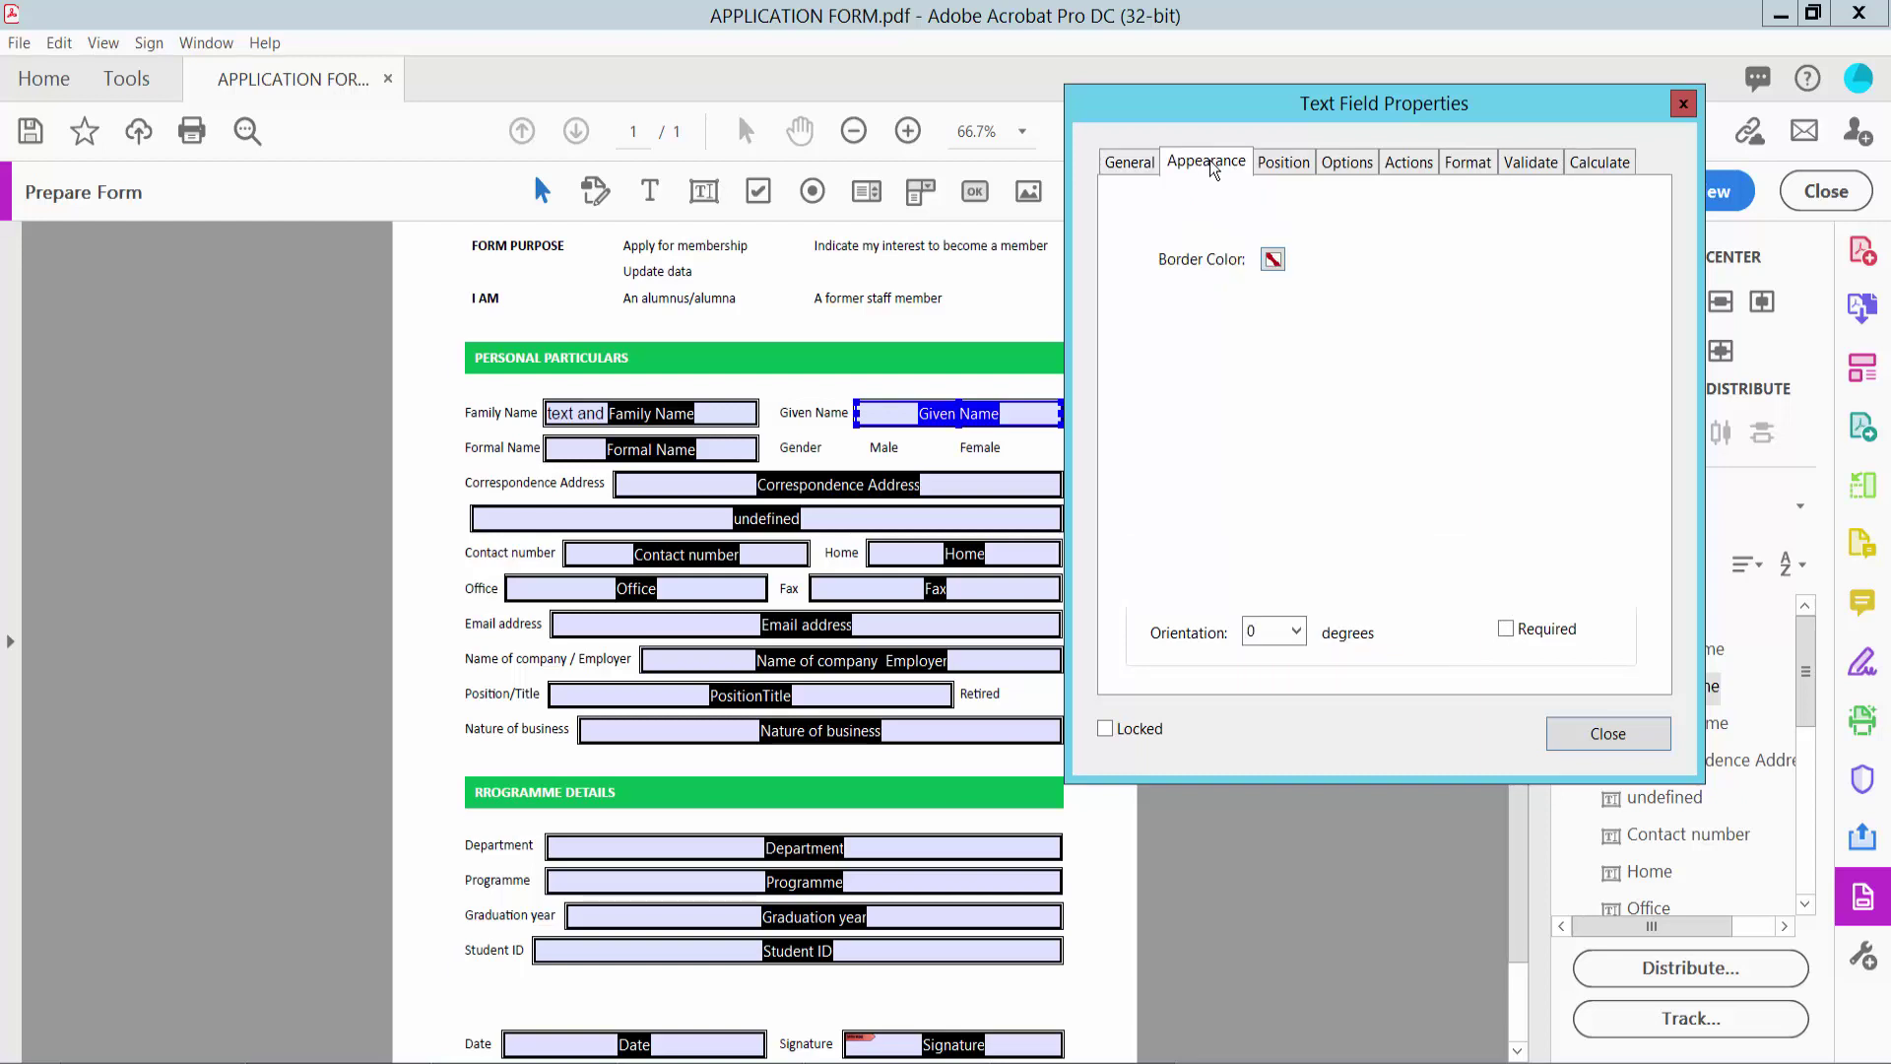
pyautogui.click(1274, 259)
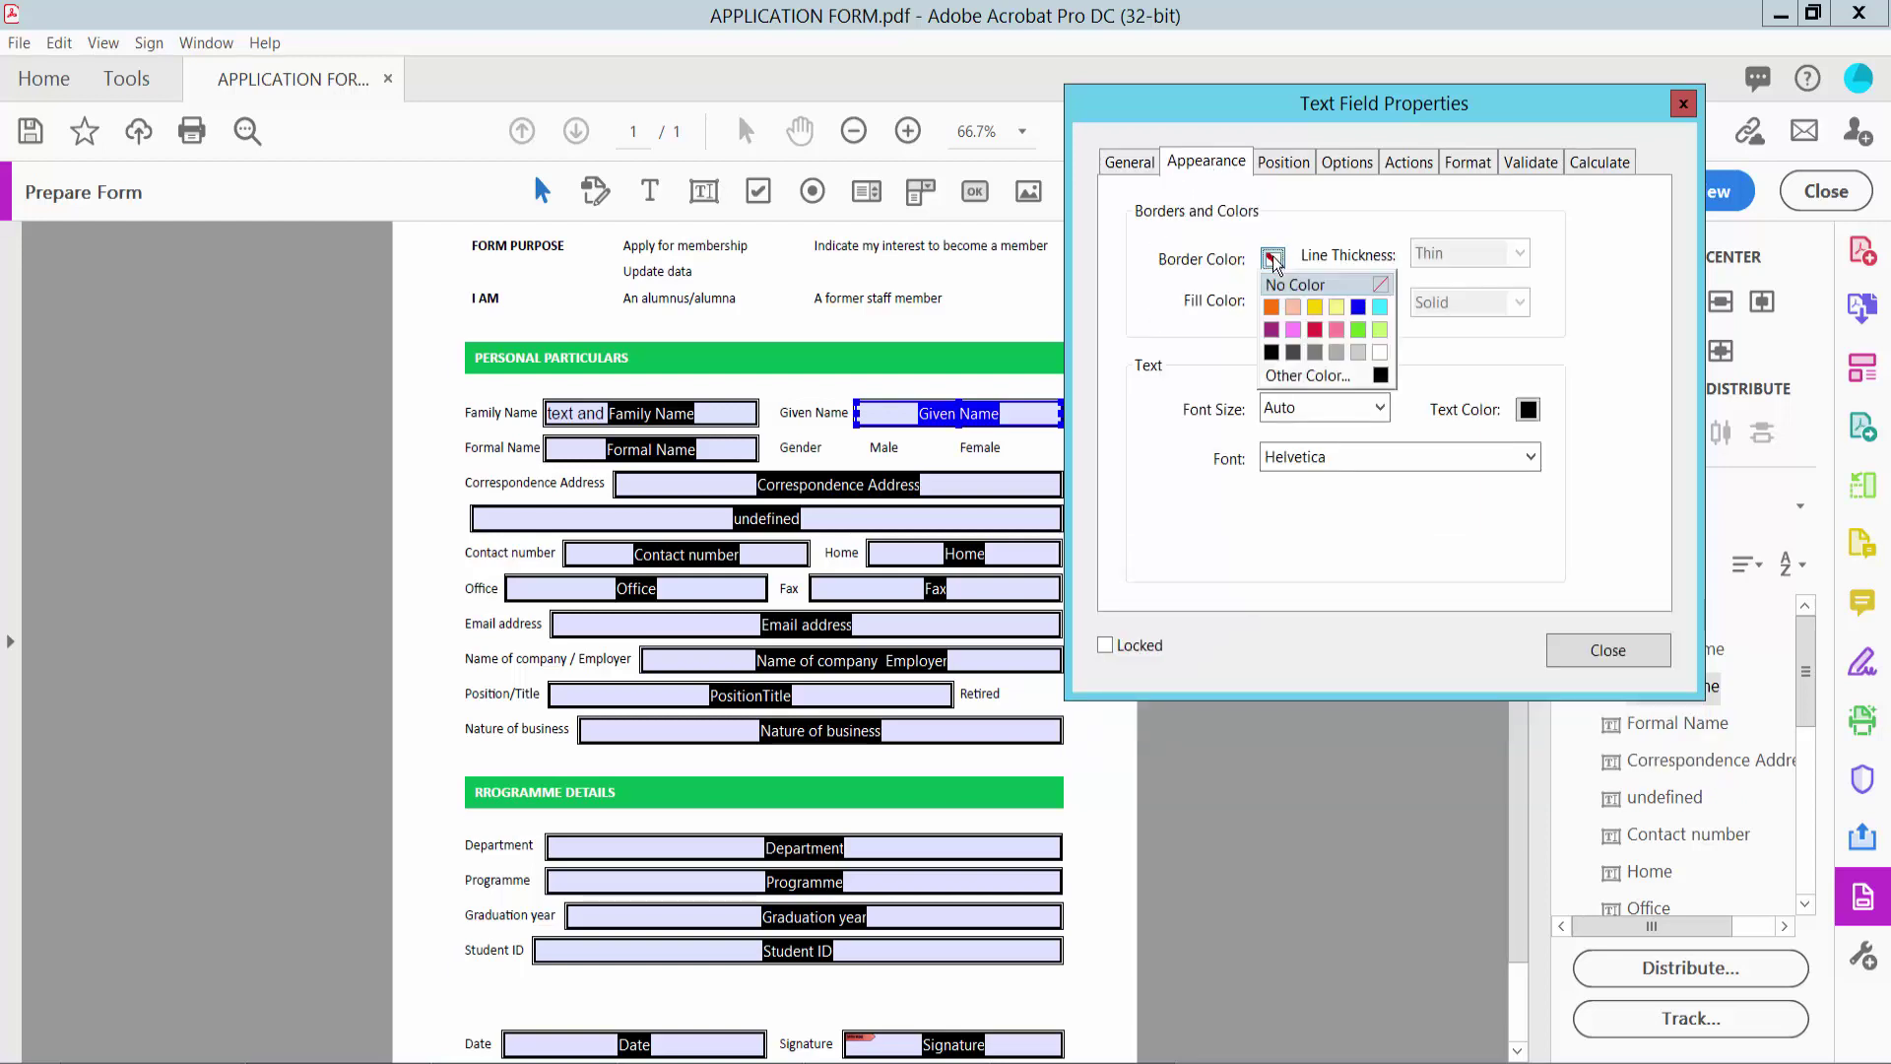
pyautogui.click(1357, 308)
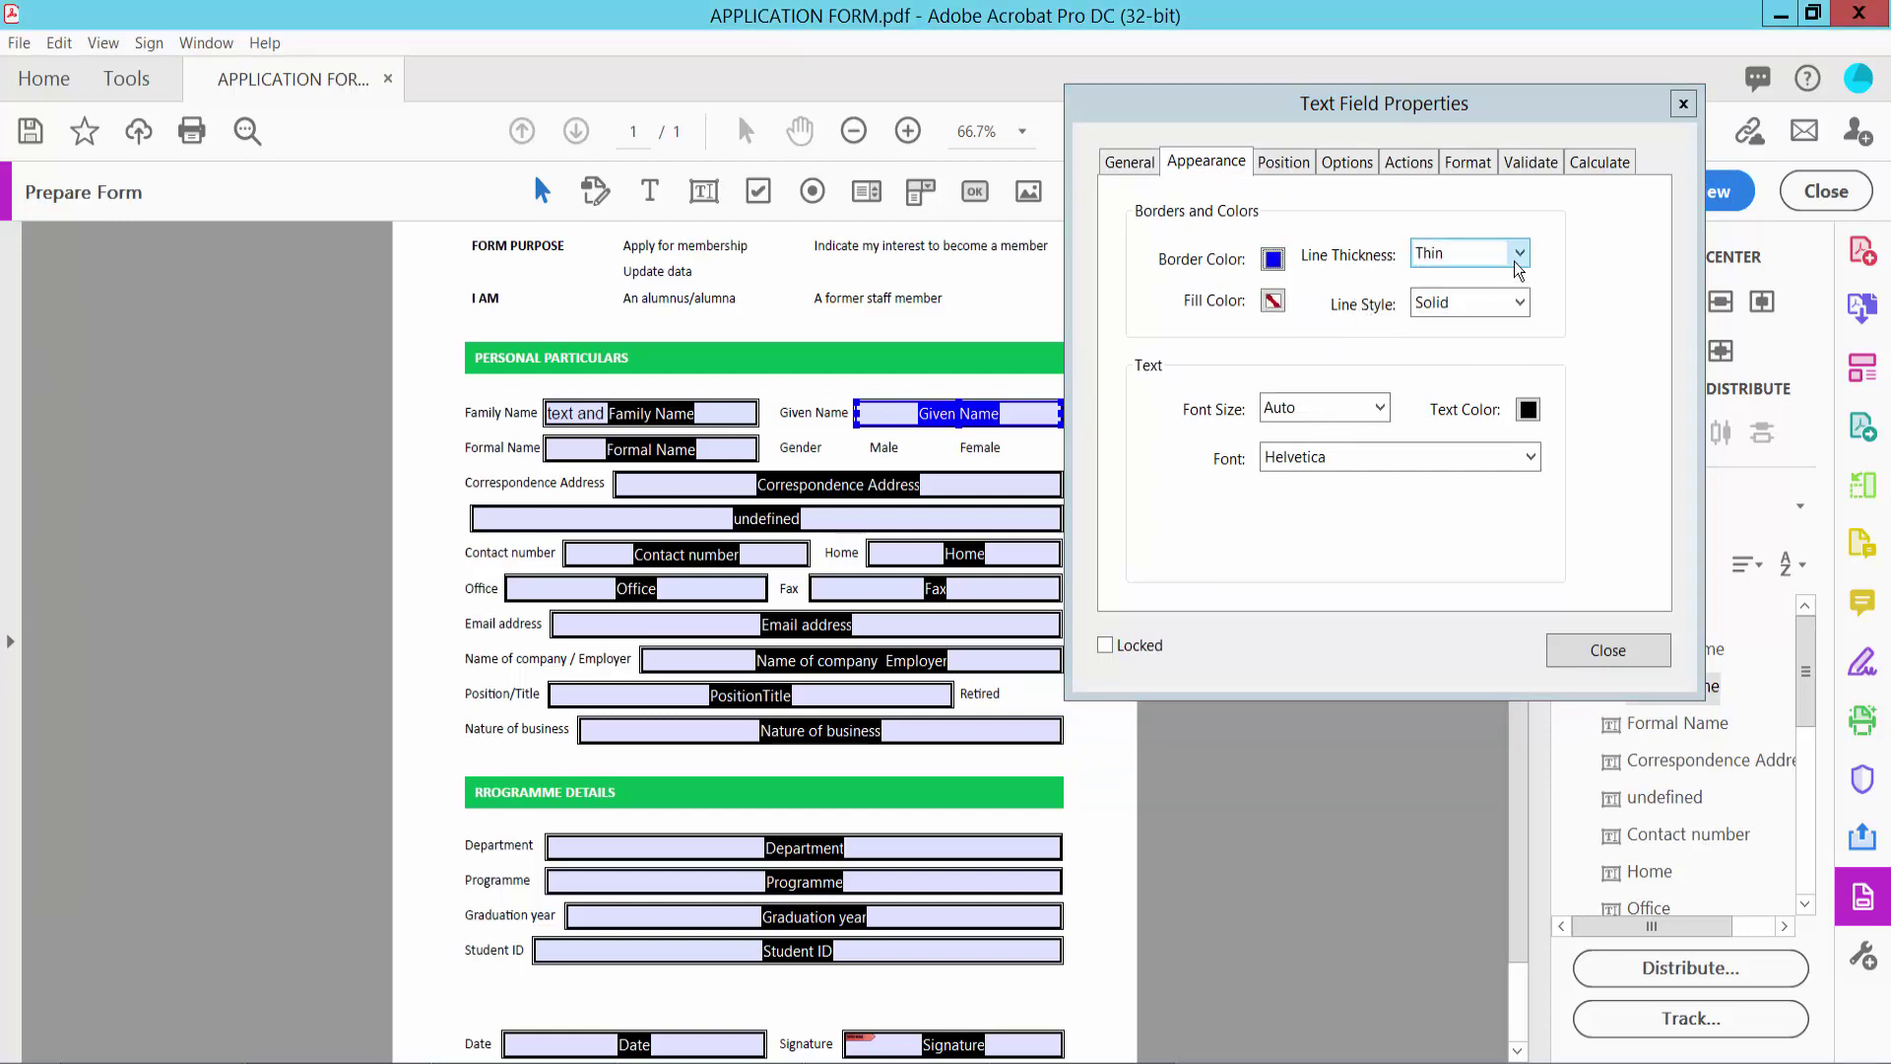
pyautogui.click(1473, 254)
pyautogui.click(1458, 300)
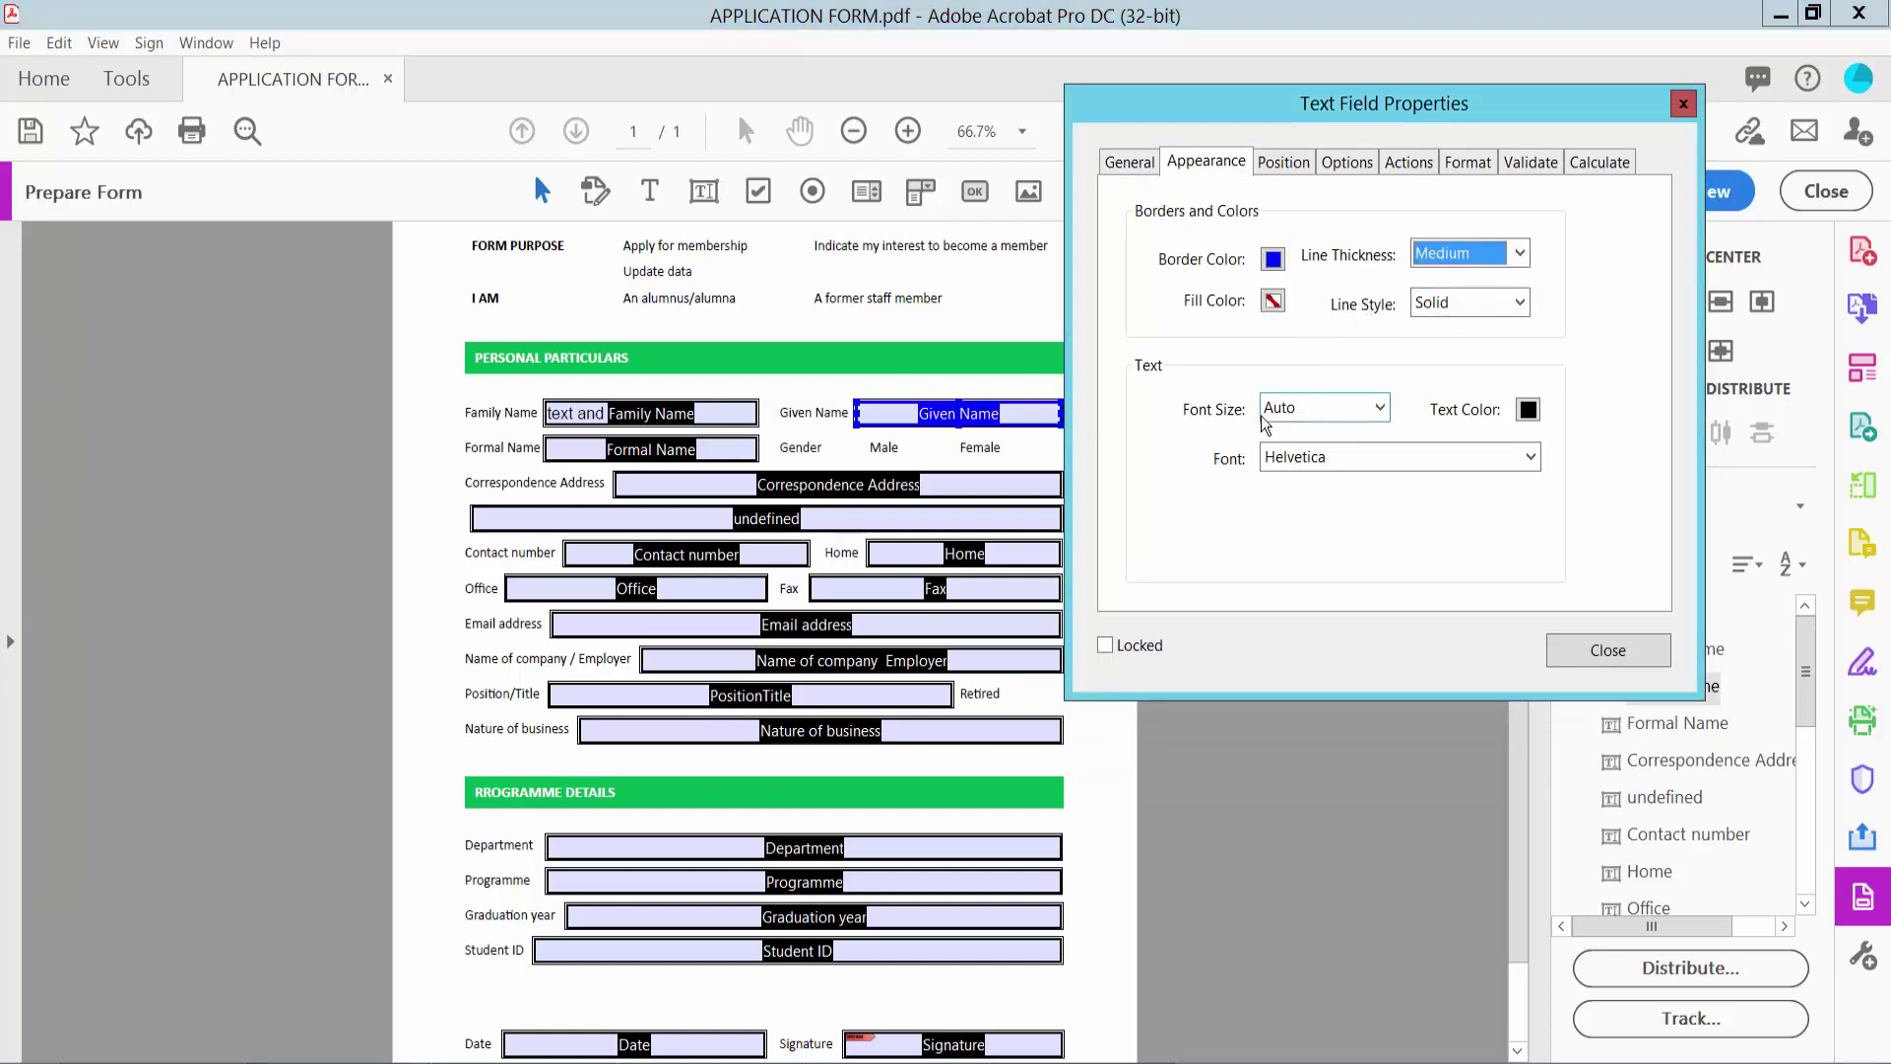
# - Set the Given Name font to Times Bold-Italic with Auto font size
pyautogui.click(1380, 410)
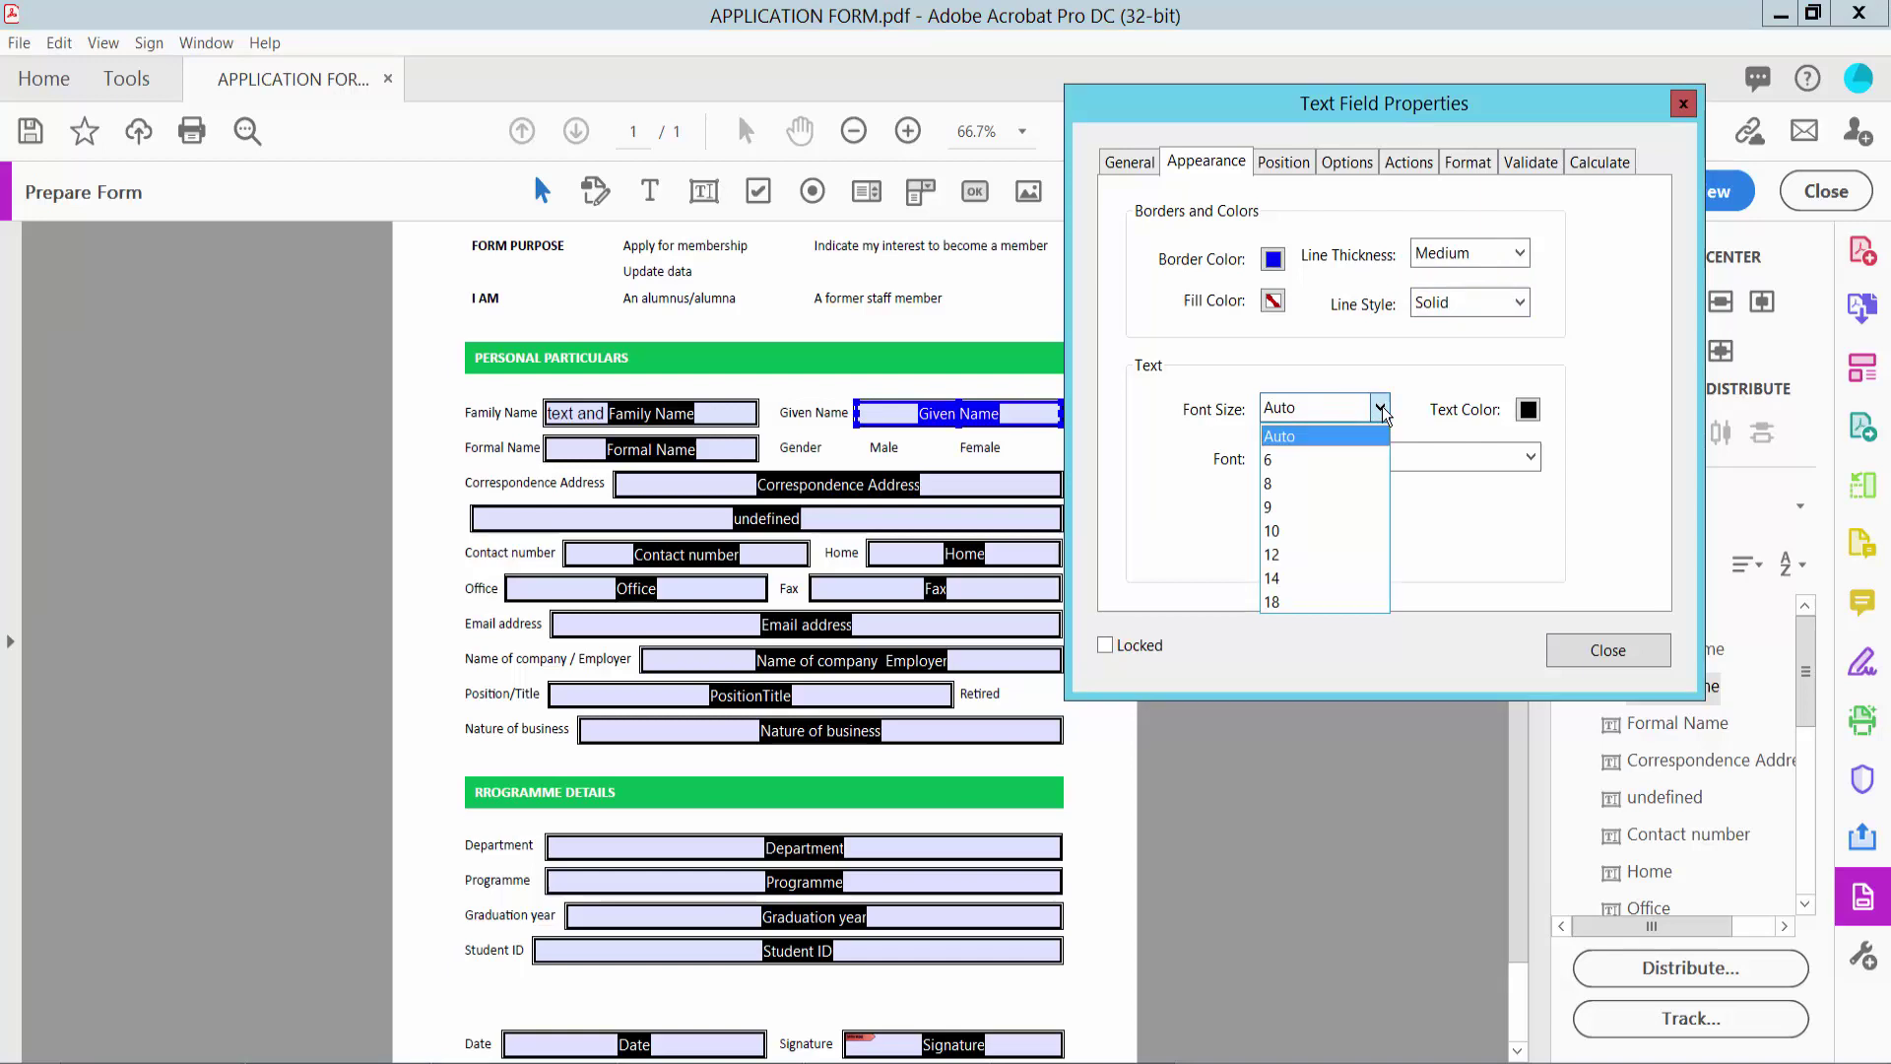
pyautogui.click(1380, 410)
pyautogui.click(1380, 410)
pyautogui.click(1515, 461)
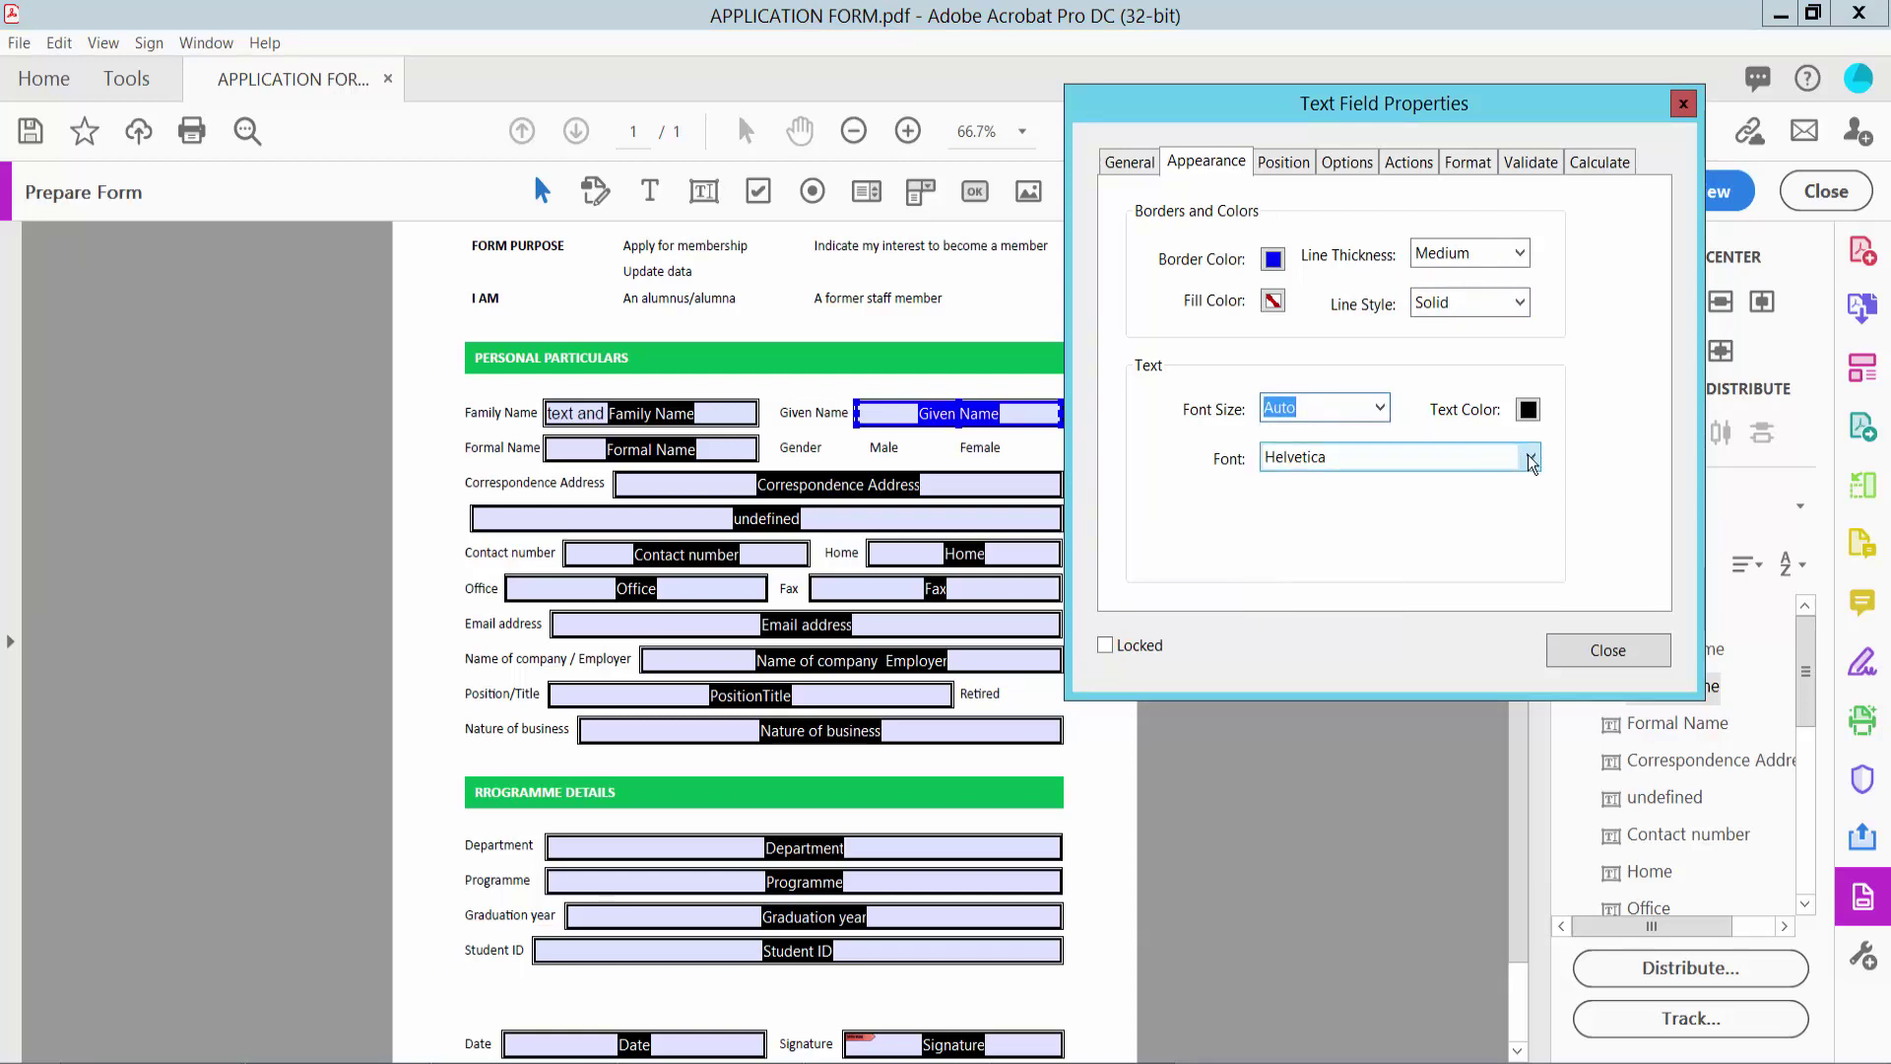
pyautogui.click(1532, 460)
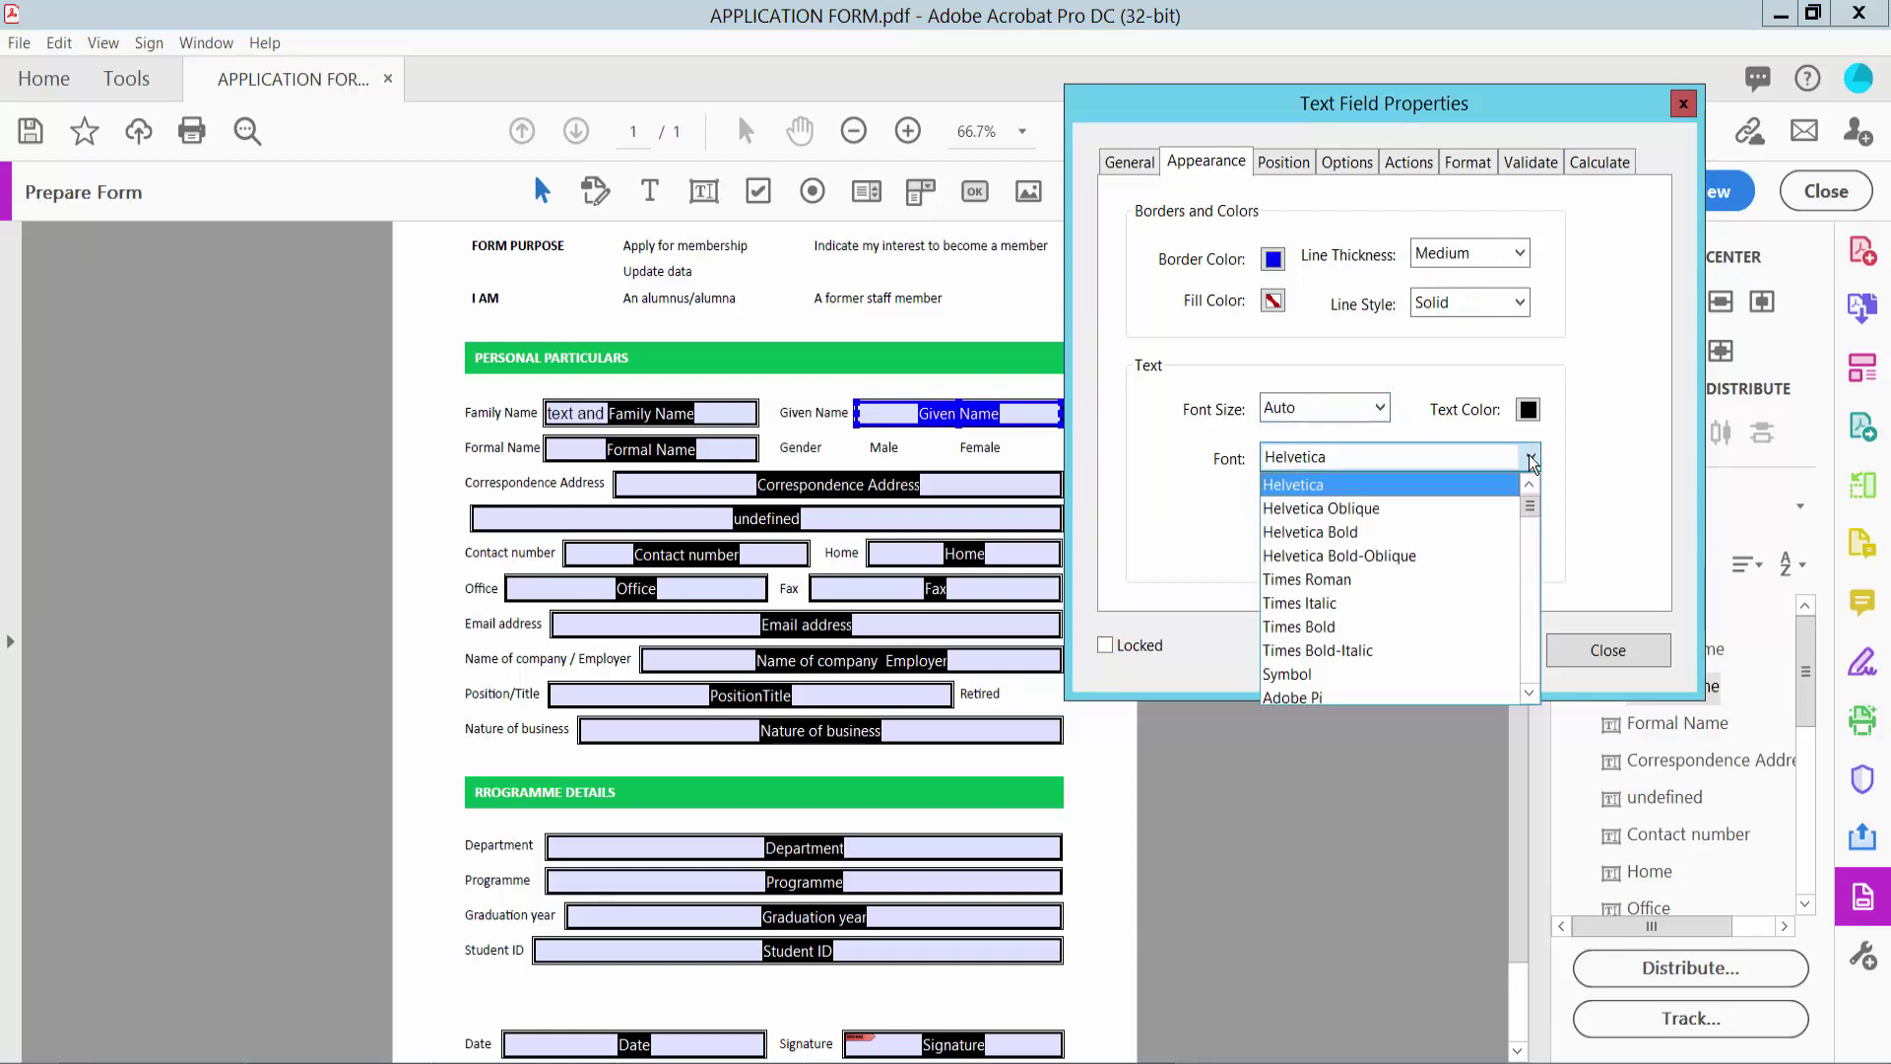
pyautogui.click(1355, 650)
# - Make the Given Name text red and centre-aligned
pyautogui.click(1530, 419)
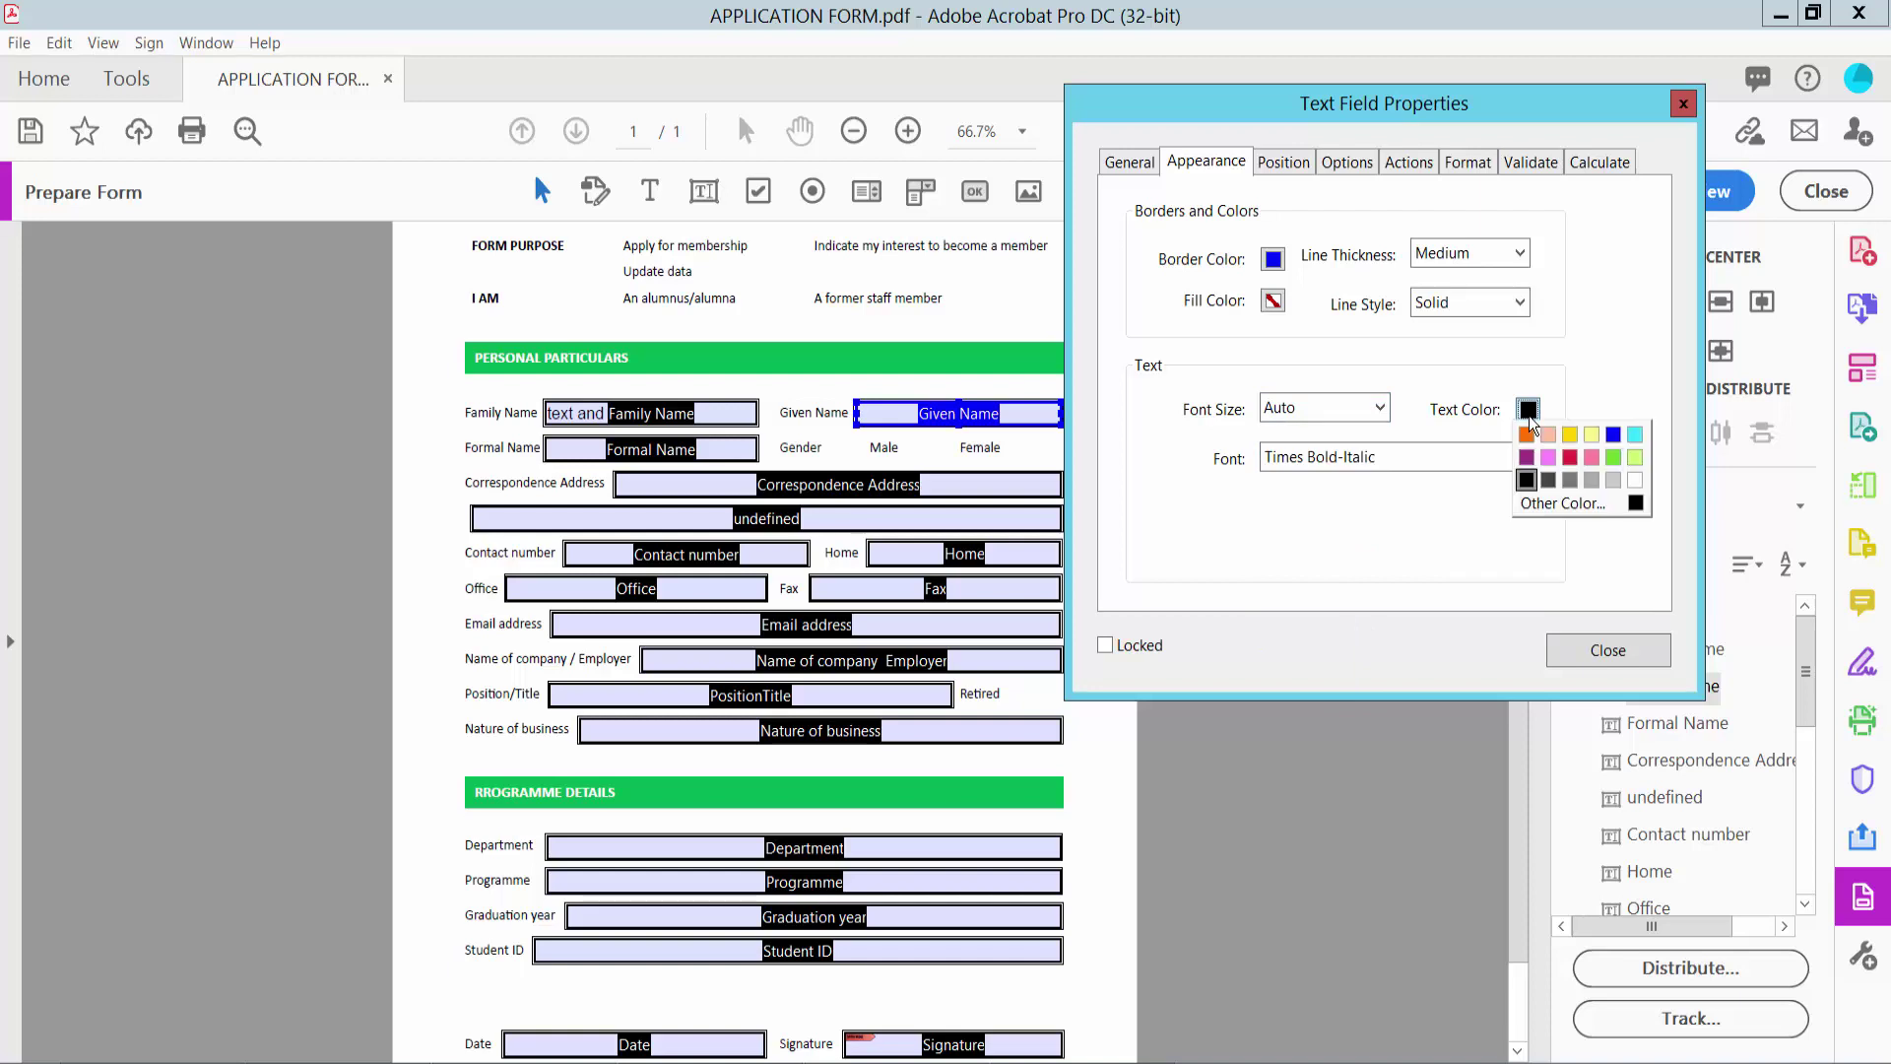
pyautogui.click(1574, 468)
pyautogui.click(1530, 414)
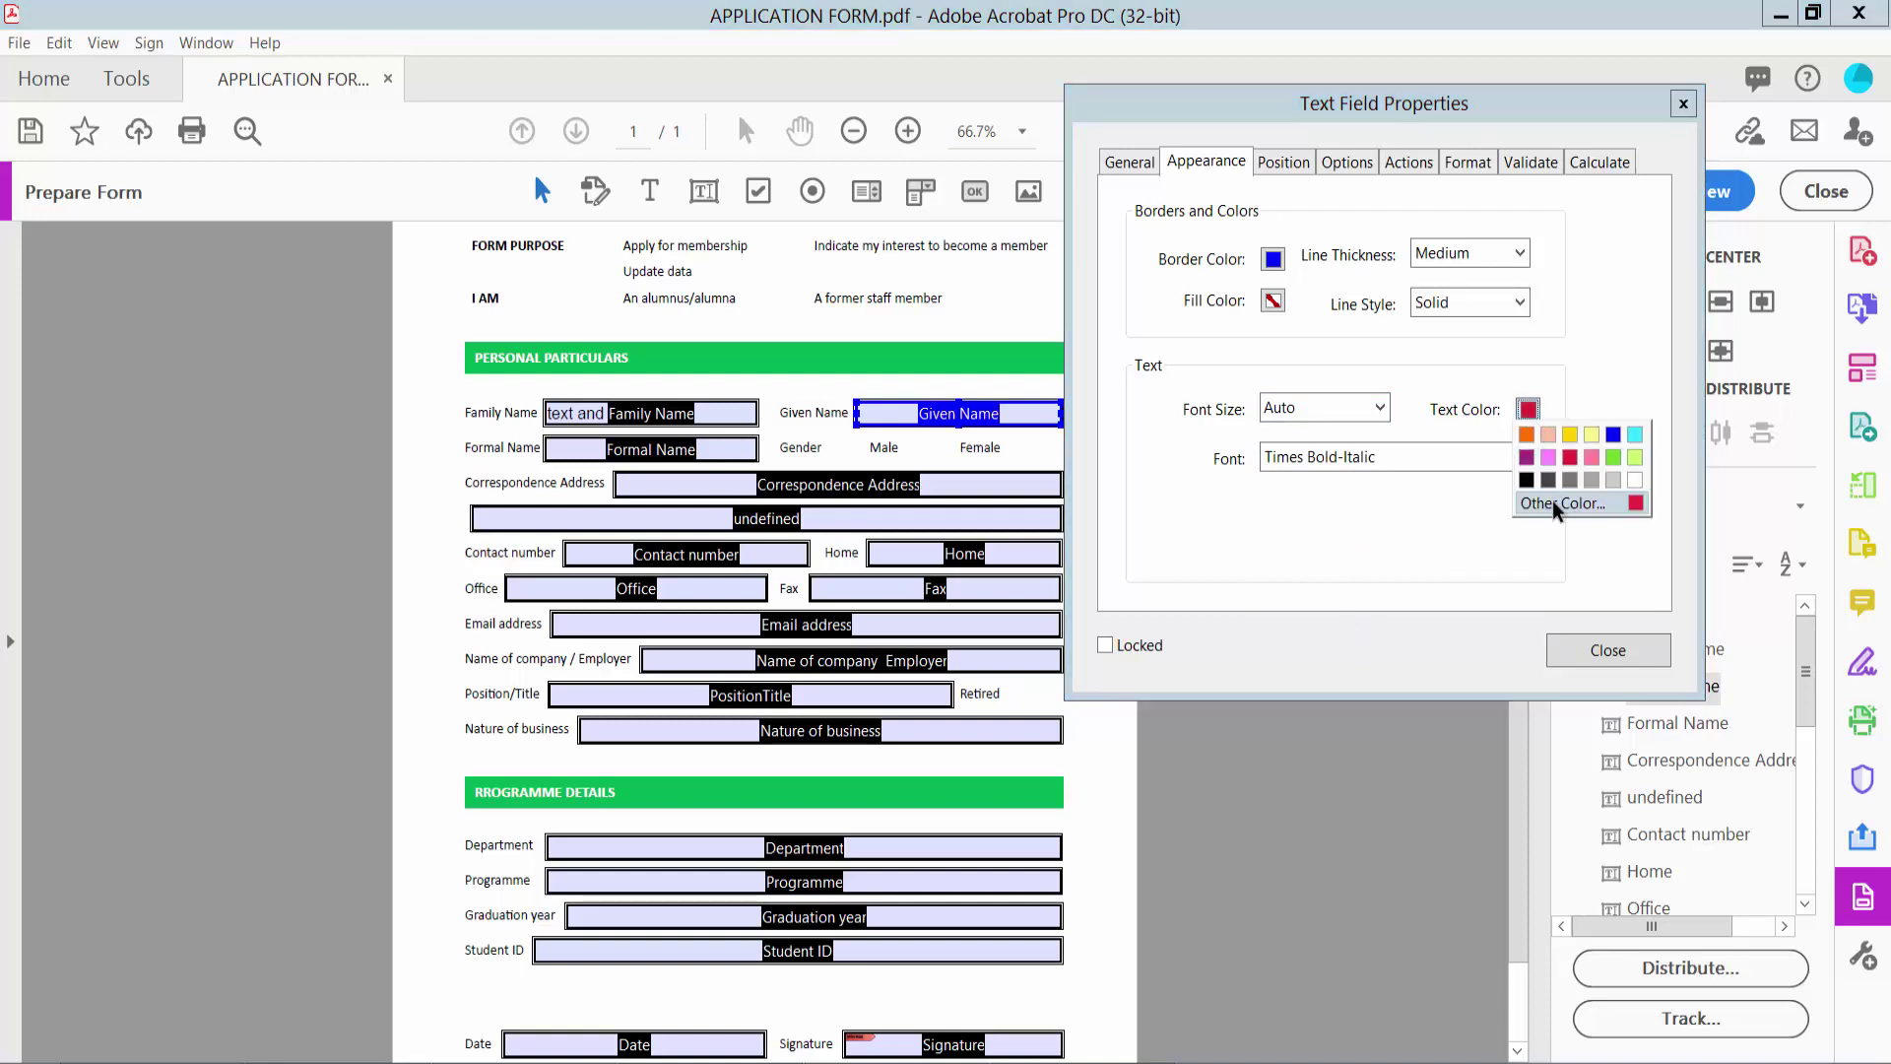
pyautogui.click(1558, 508)
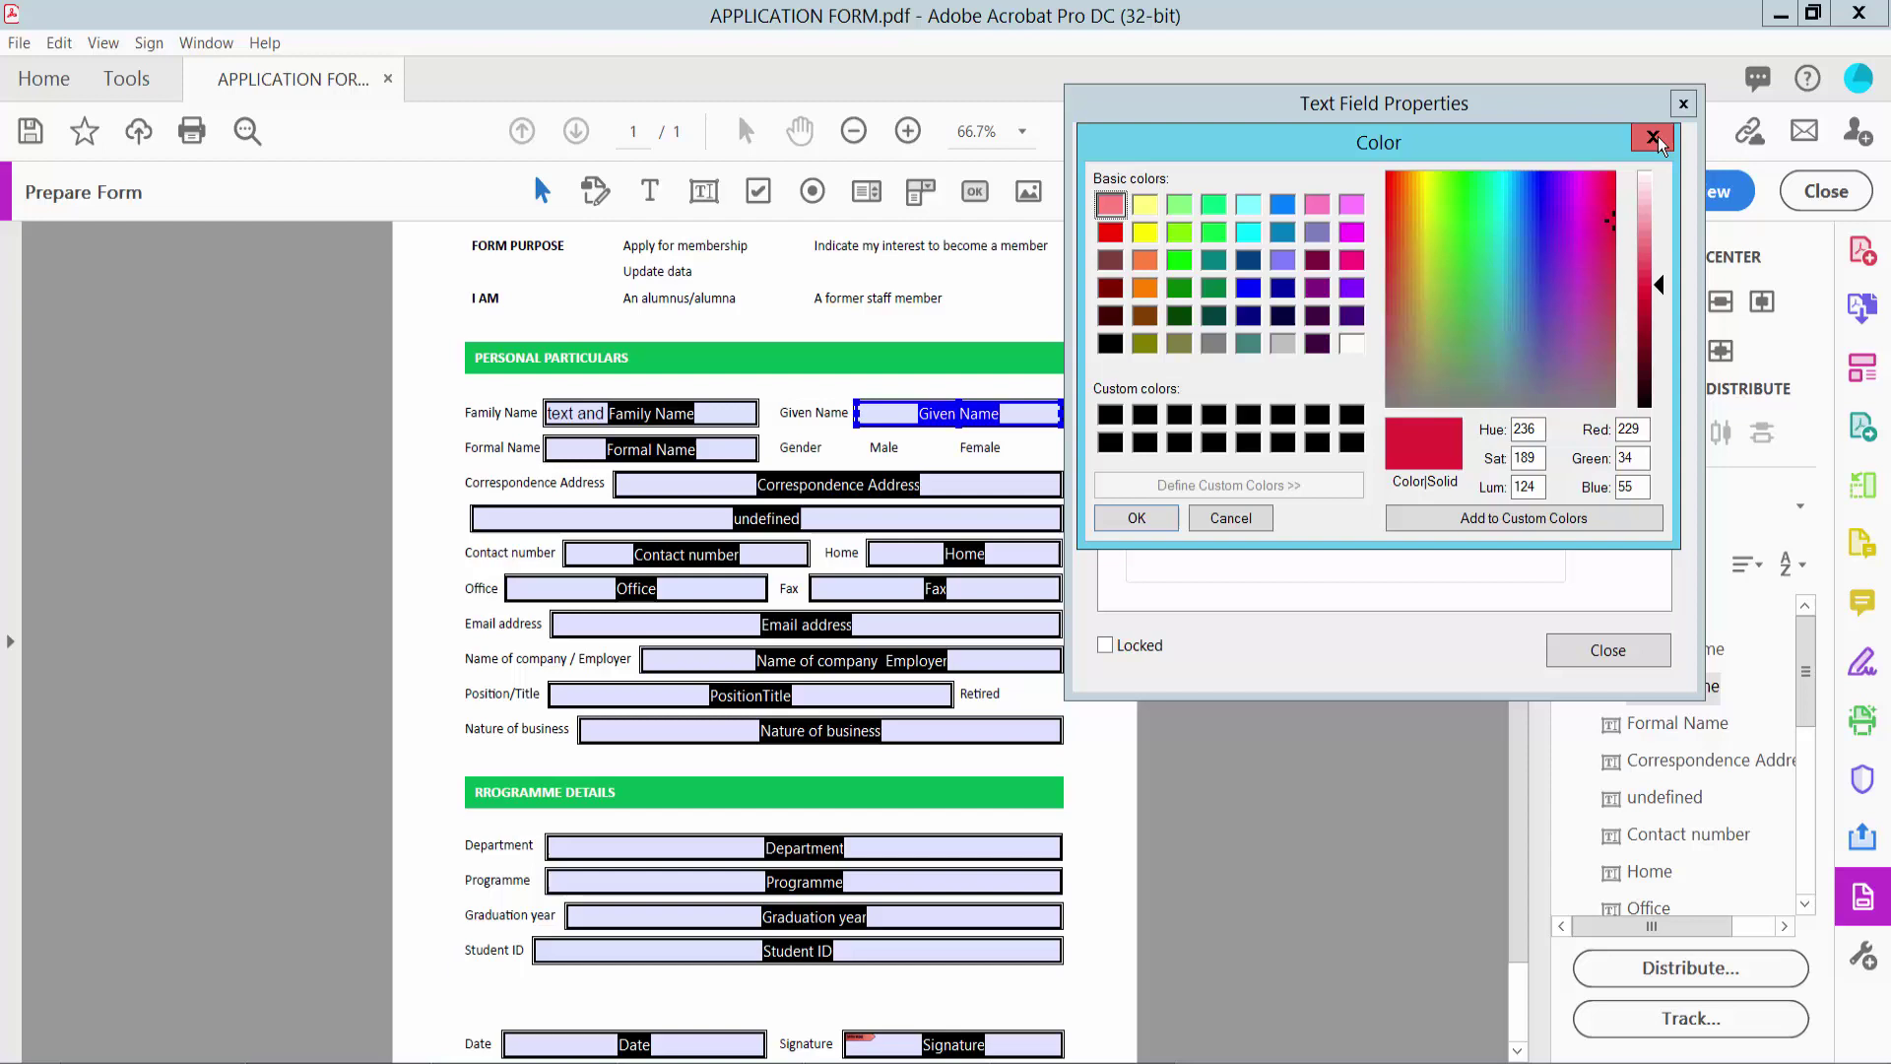
pyautogui.click(1652, 137)
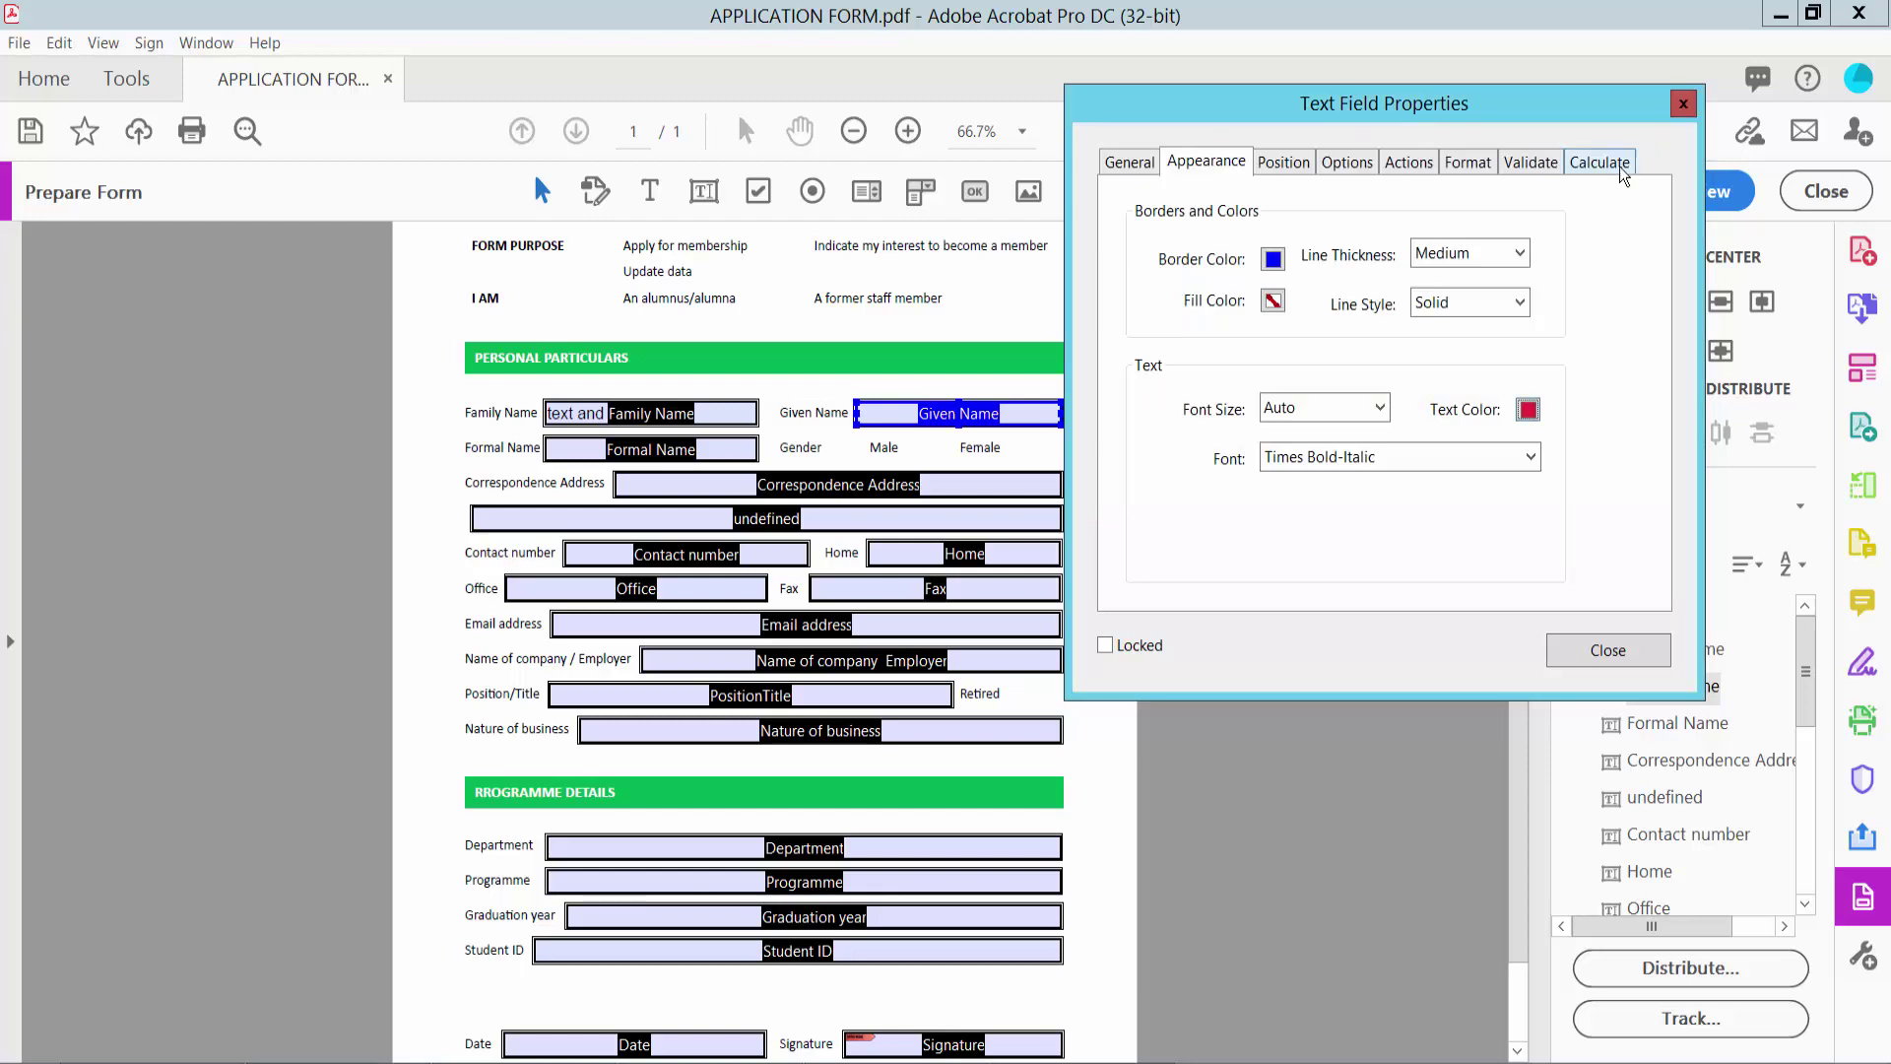
pyautogui.click(1341, 164)
pyautogui.click(1305, 216)
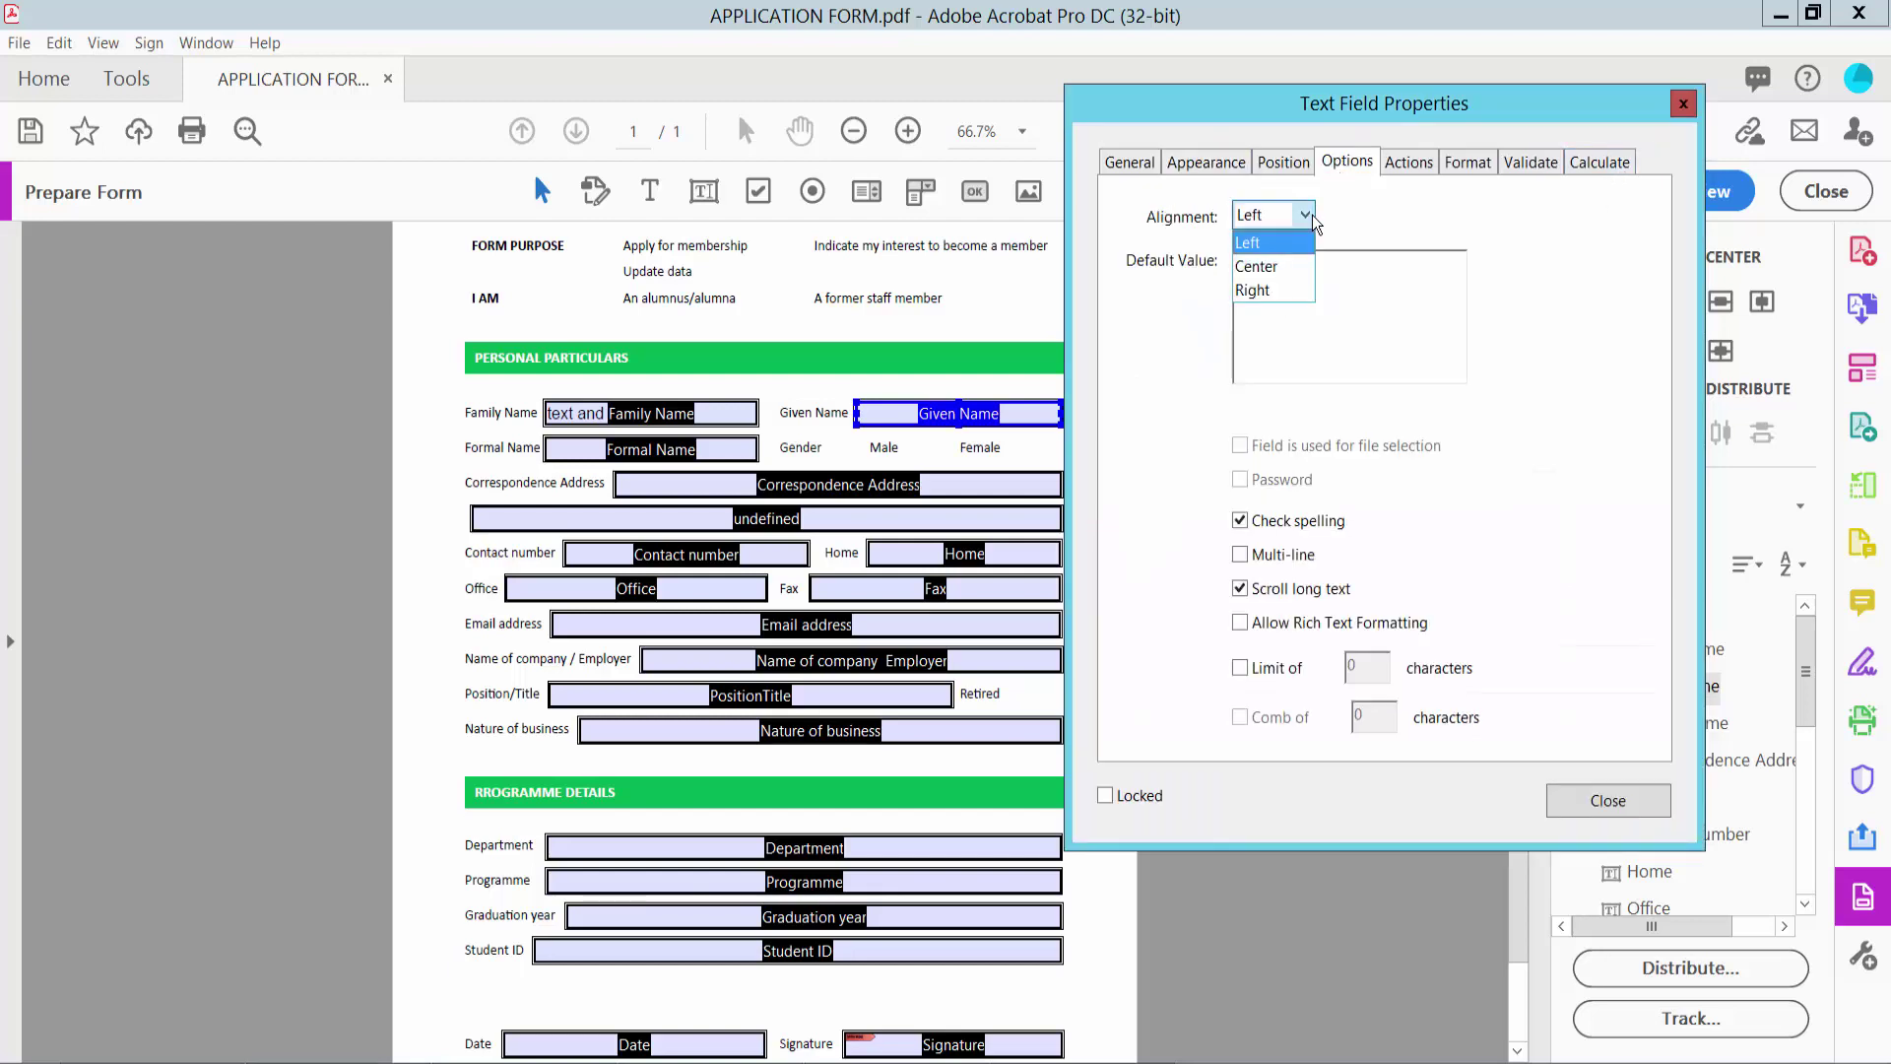
pyautogui.click(1267, 268)
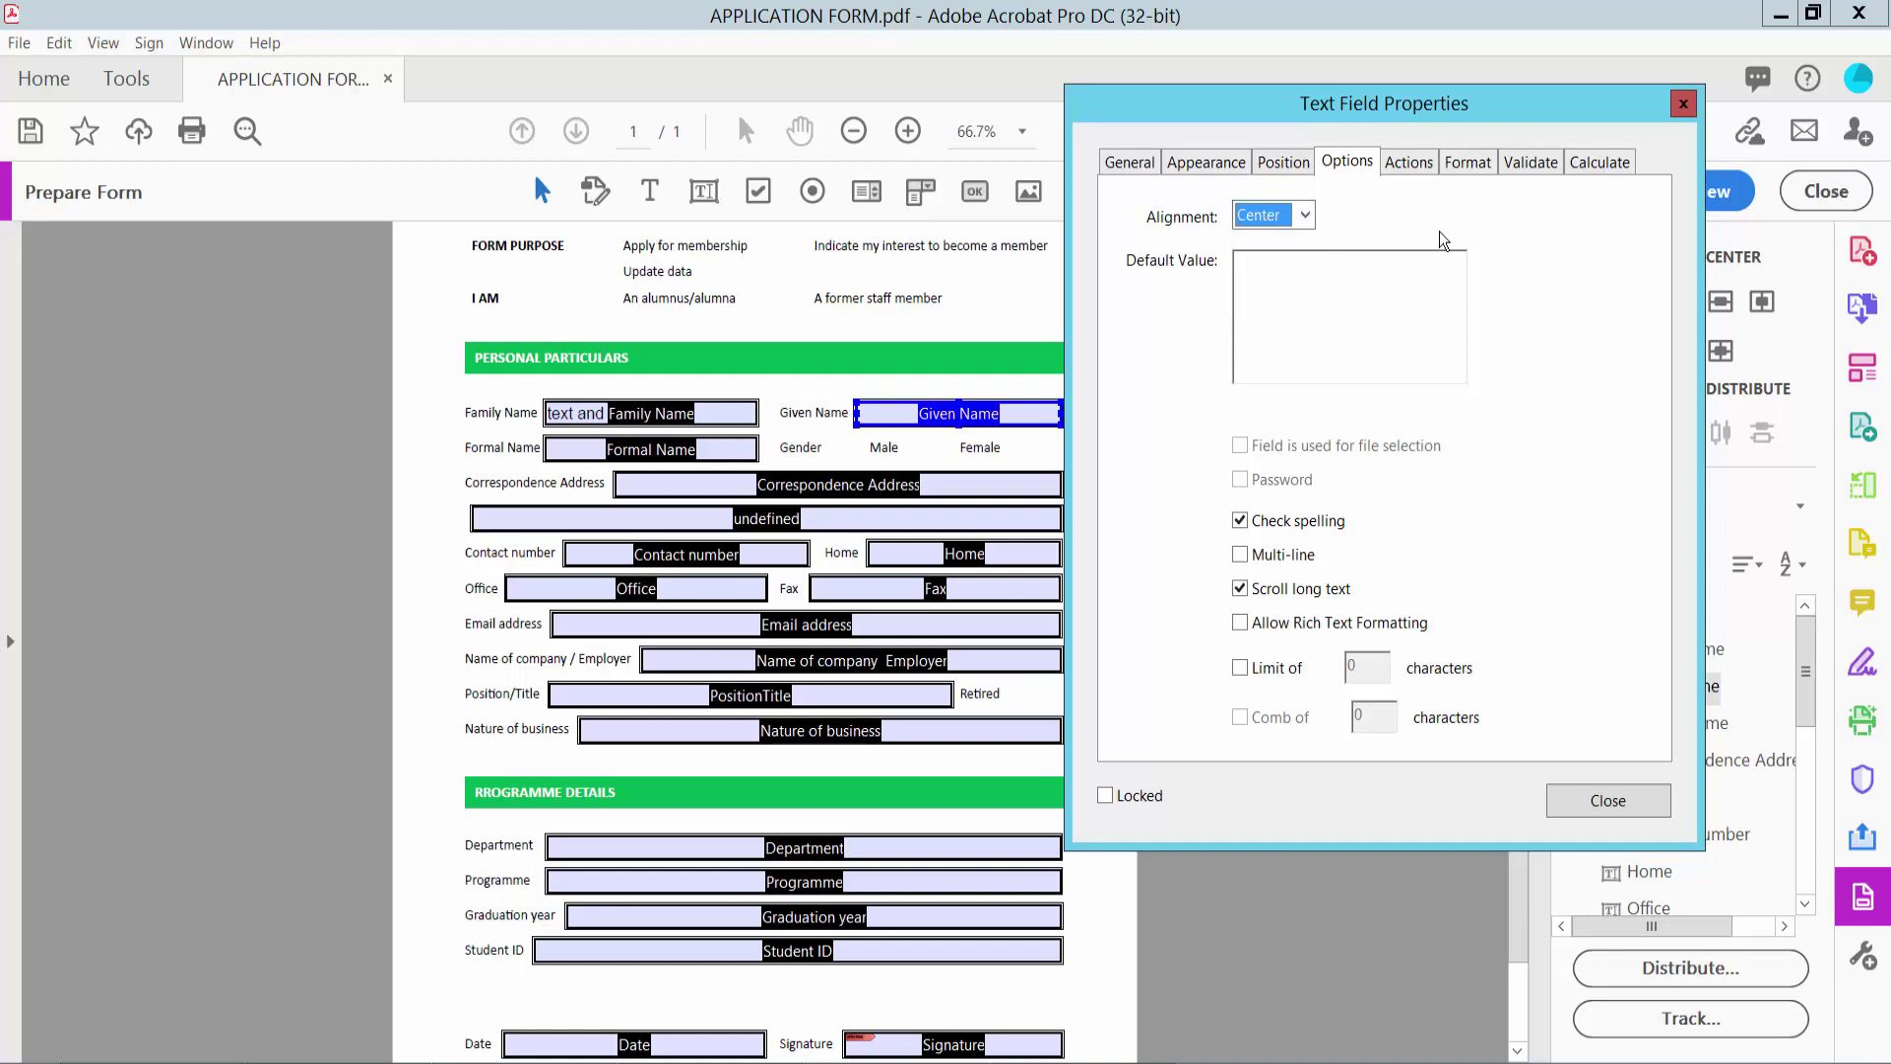
# - At 100% zoom, preview the form and enter 'type your txt' into Given Name, then select Contact number
pyautogui.click(1591, 800)
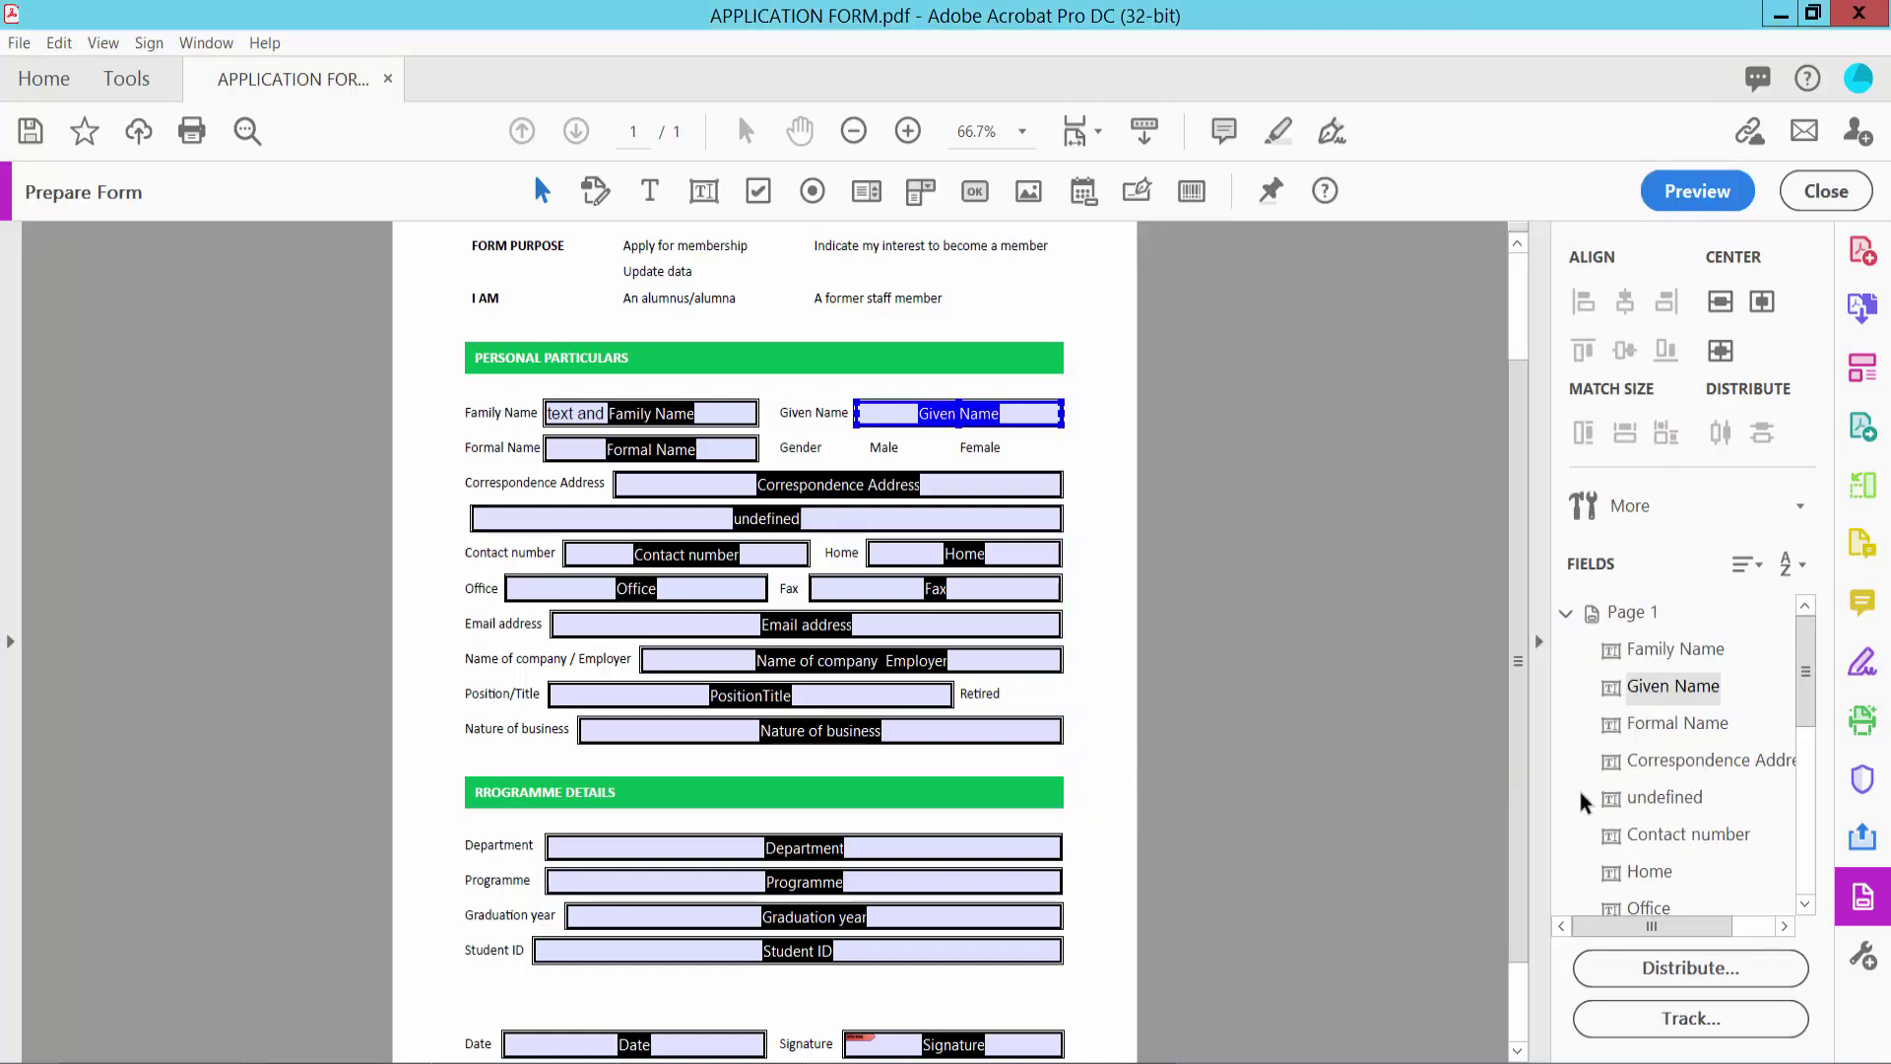
pyautogui.hotkey('ctrl', '=')
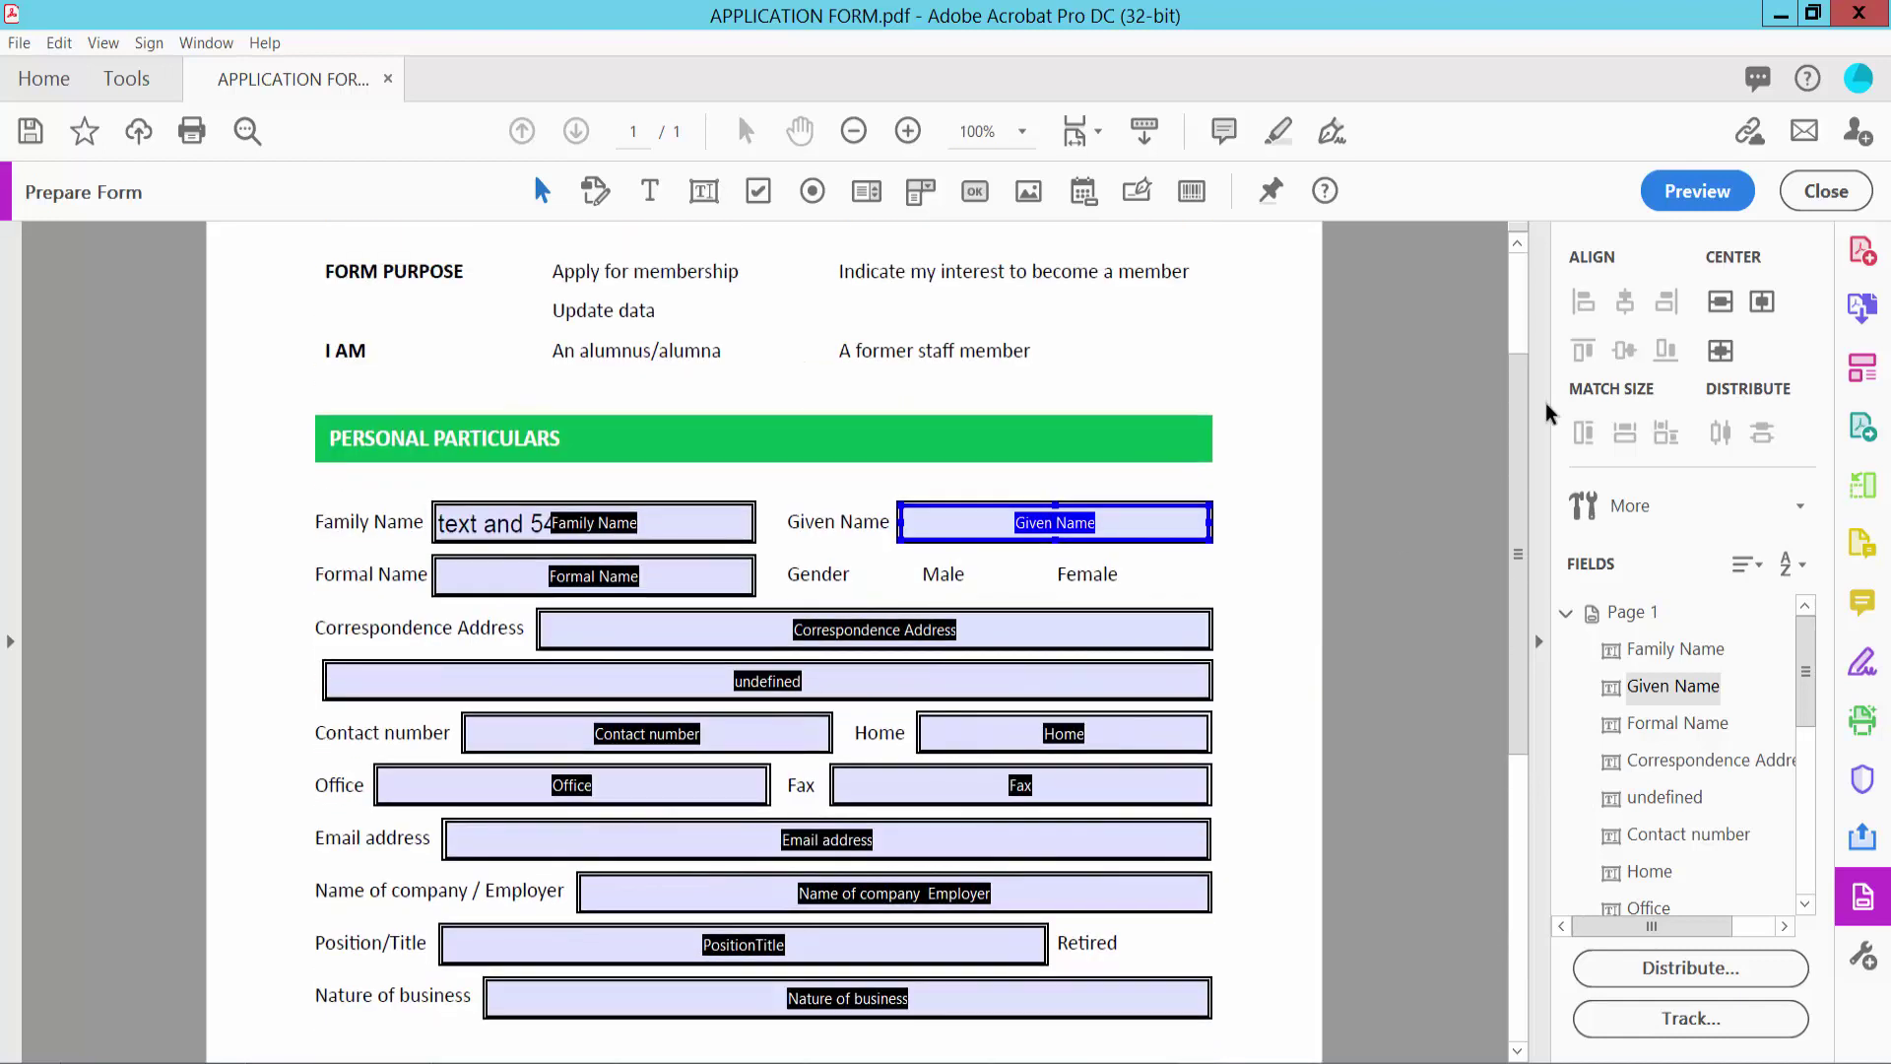
pyautogui.click(1685, 193)
pyautogui.click(1127, 519)
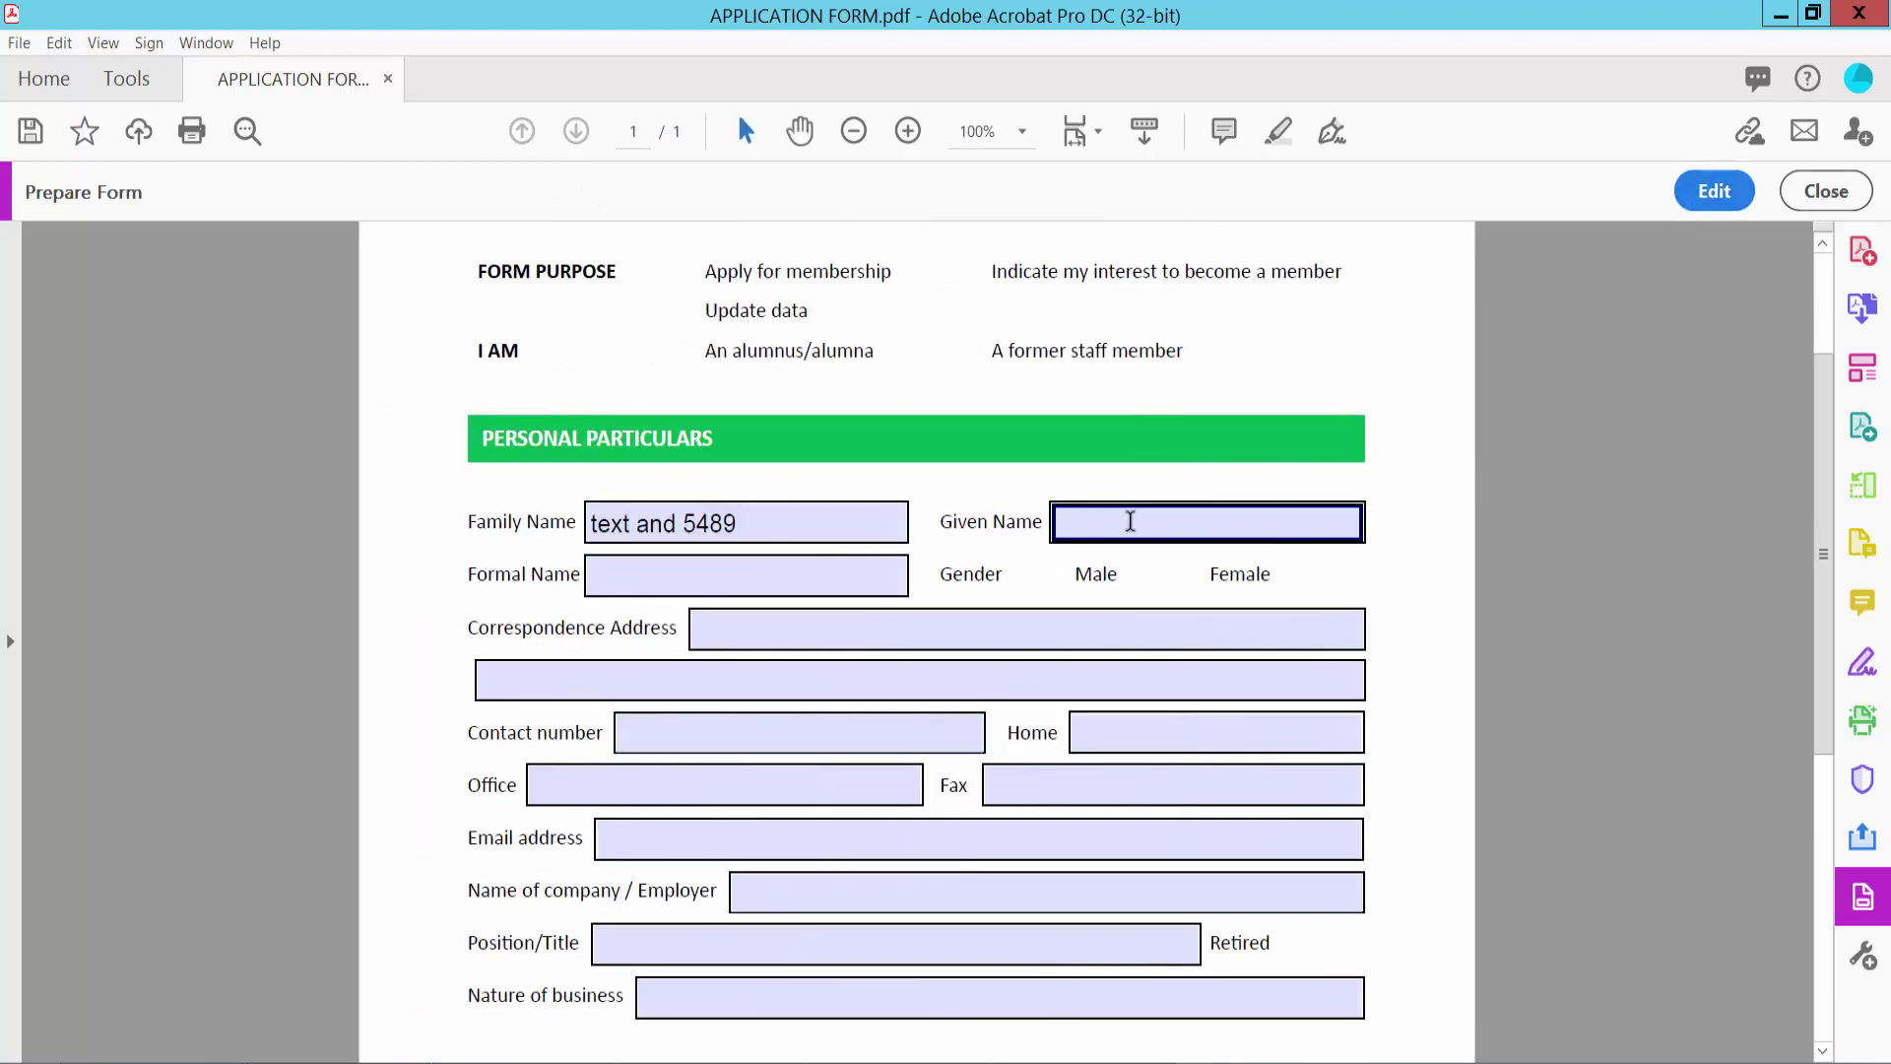
pyautogui.write('ty')
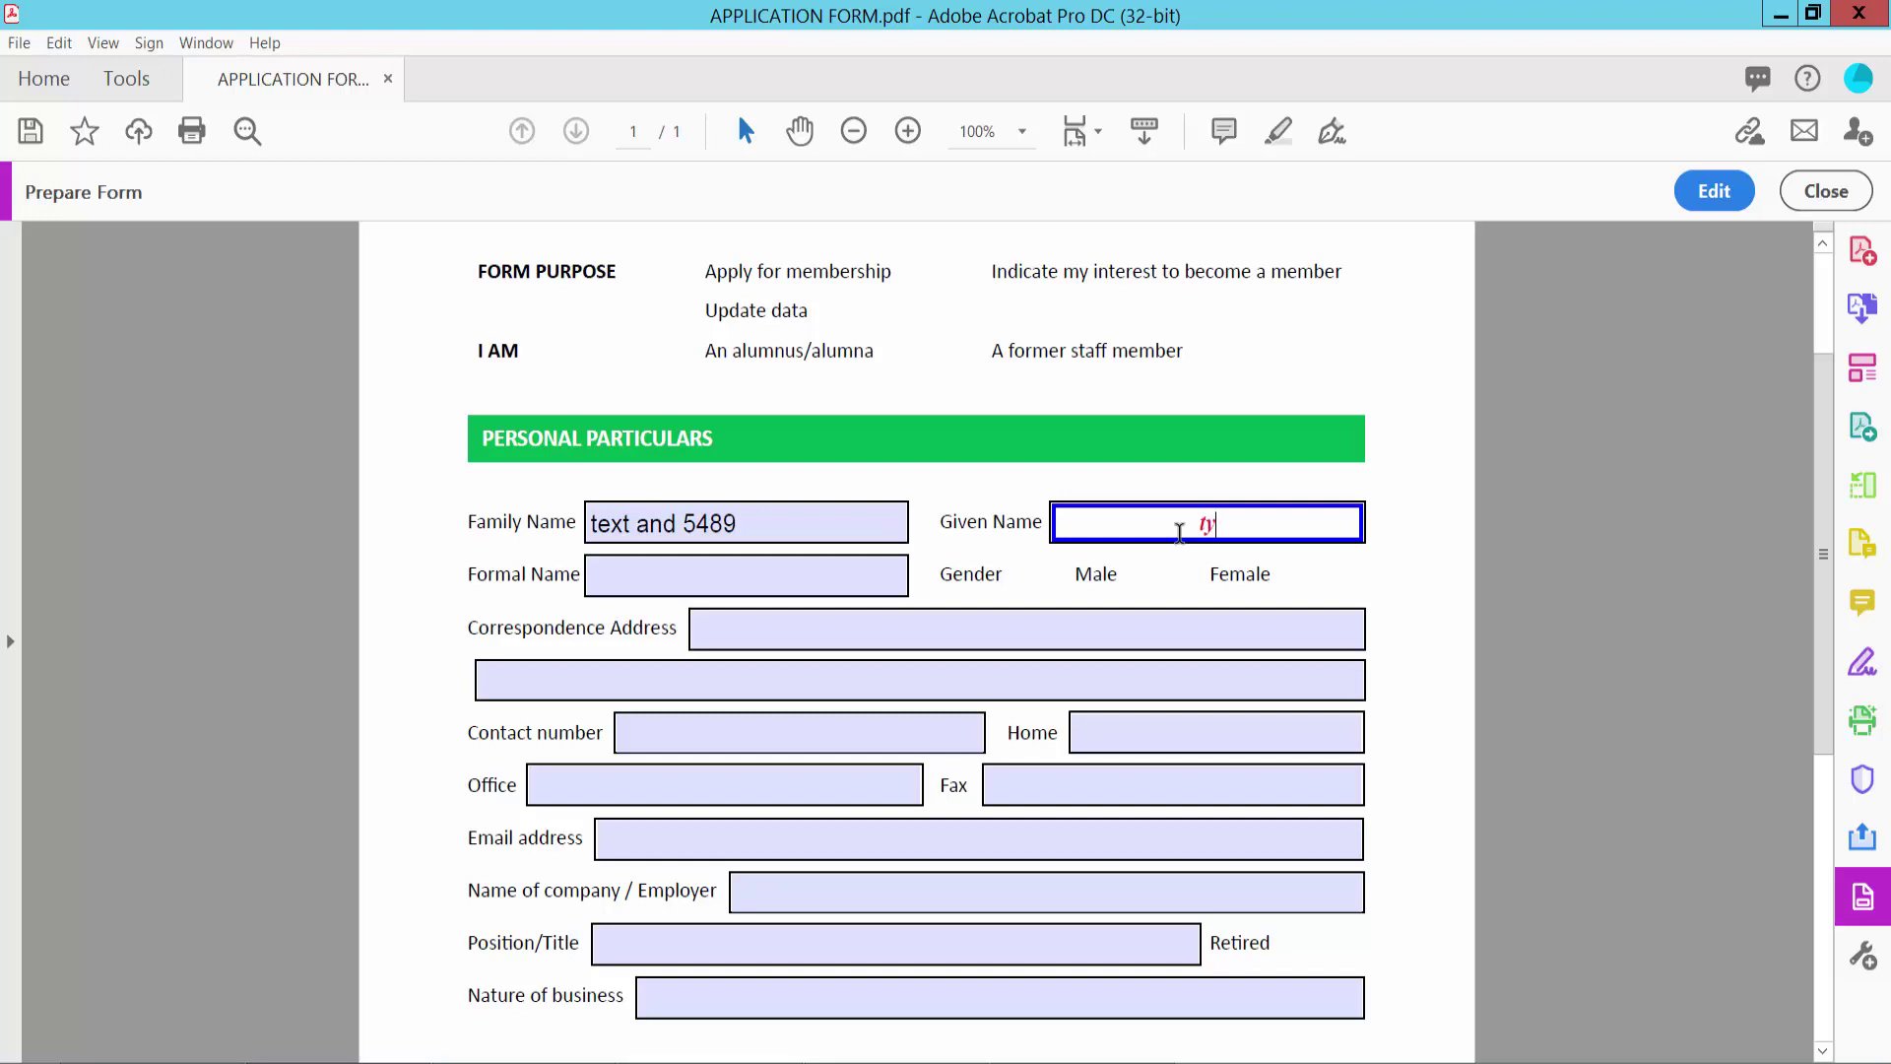
pyautogui.write('pe your txt')
pyautogui.scroll(-1, 1193, 483)
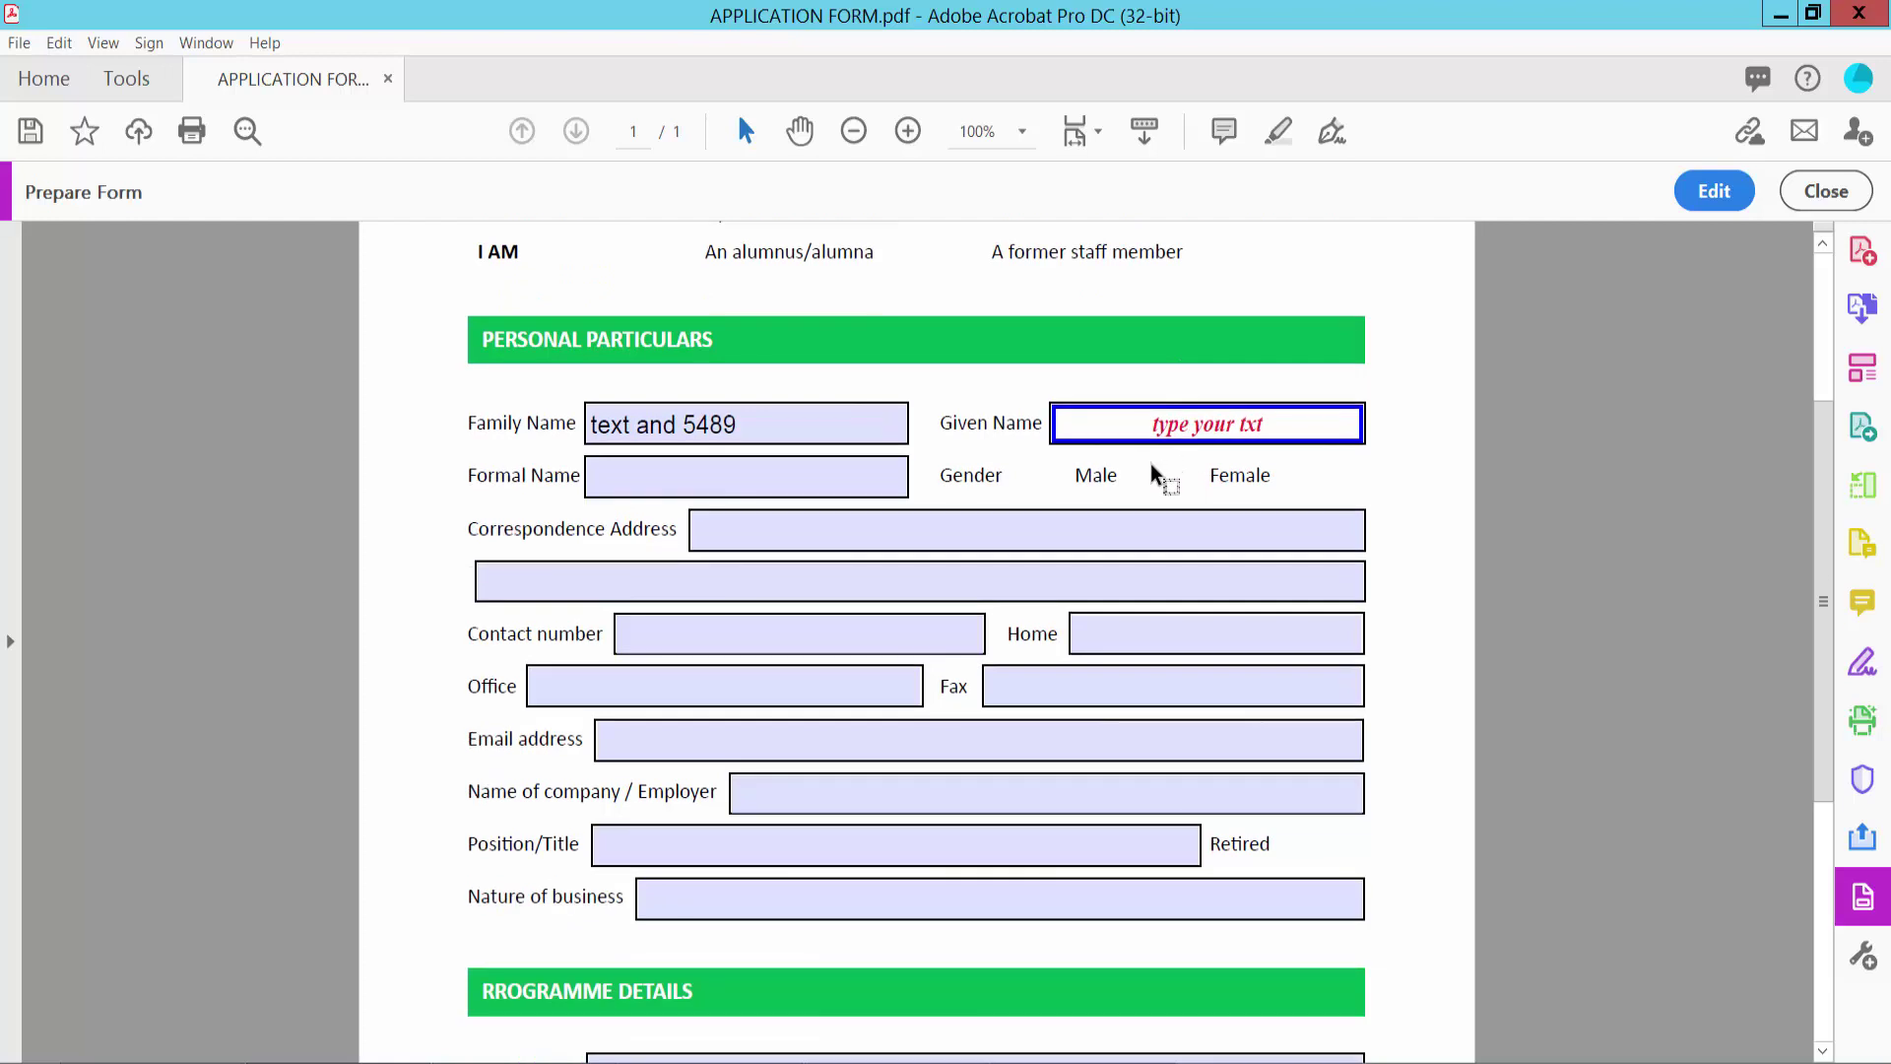
pyautogui.keyDown('ctrl'); pyautogui.scroll(1, 1158, 473); pyautogui.keyUp('ctrl')
pyautogui.scroll(-2, 1159, 478)
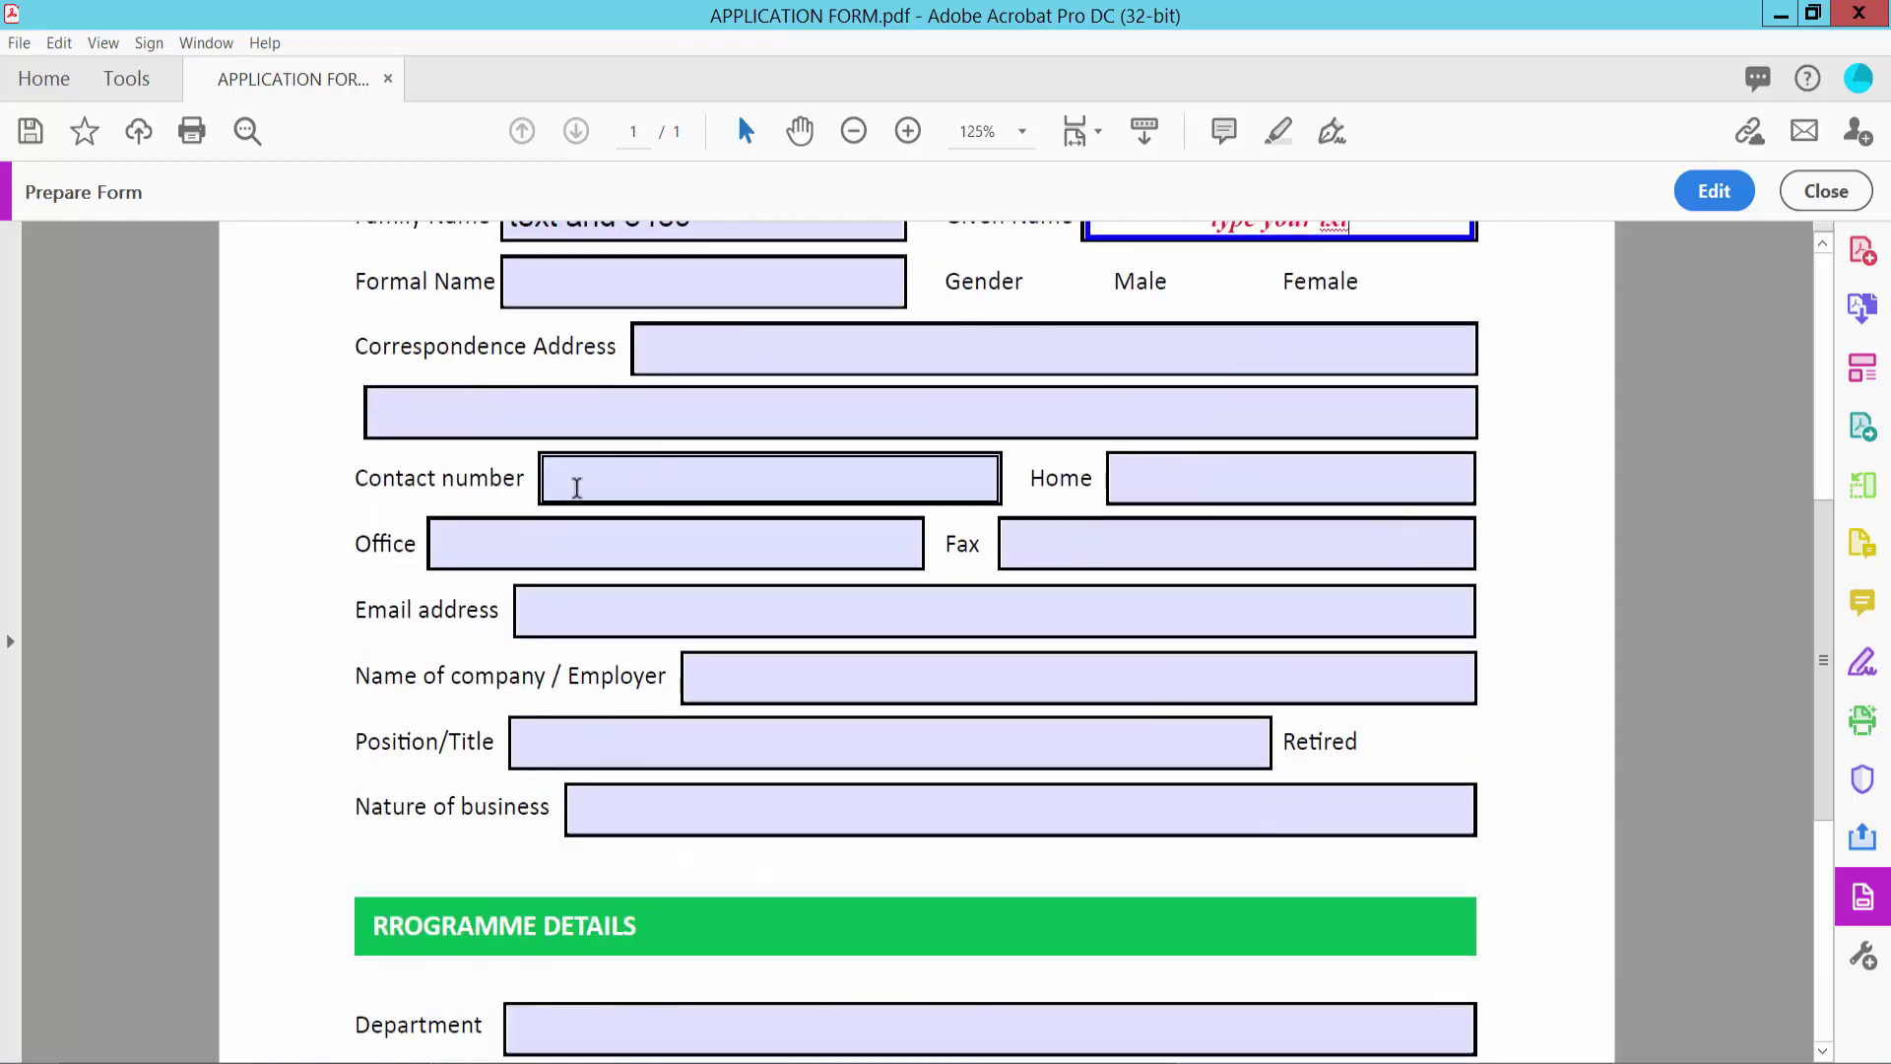
pyautogui.click(577, 488)
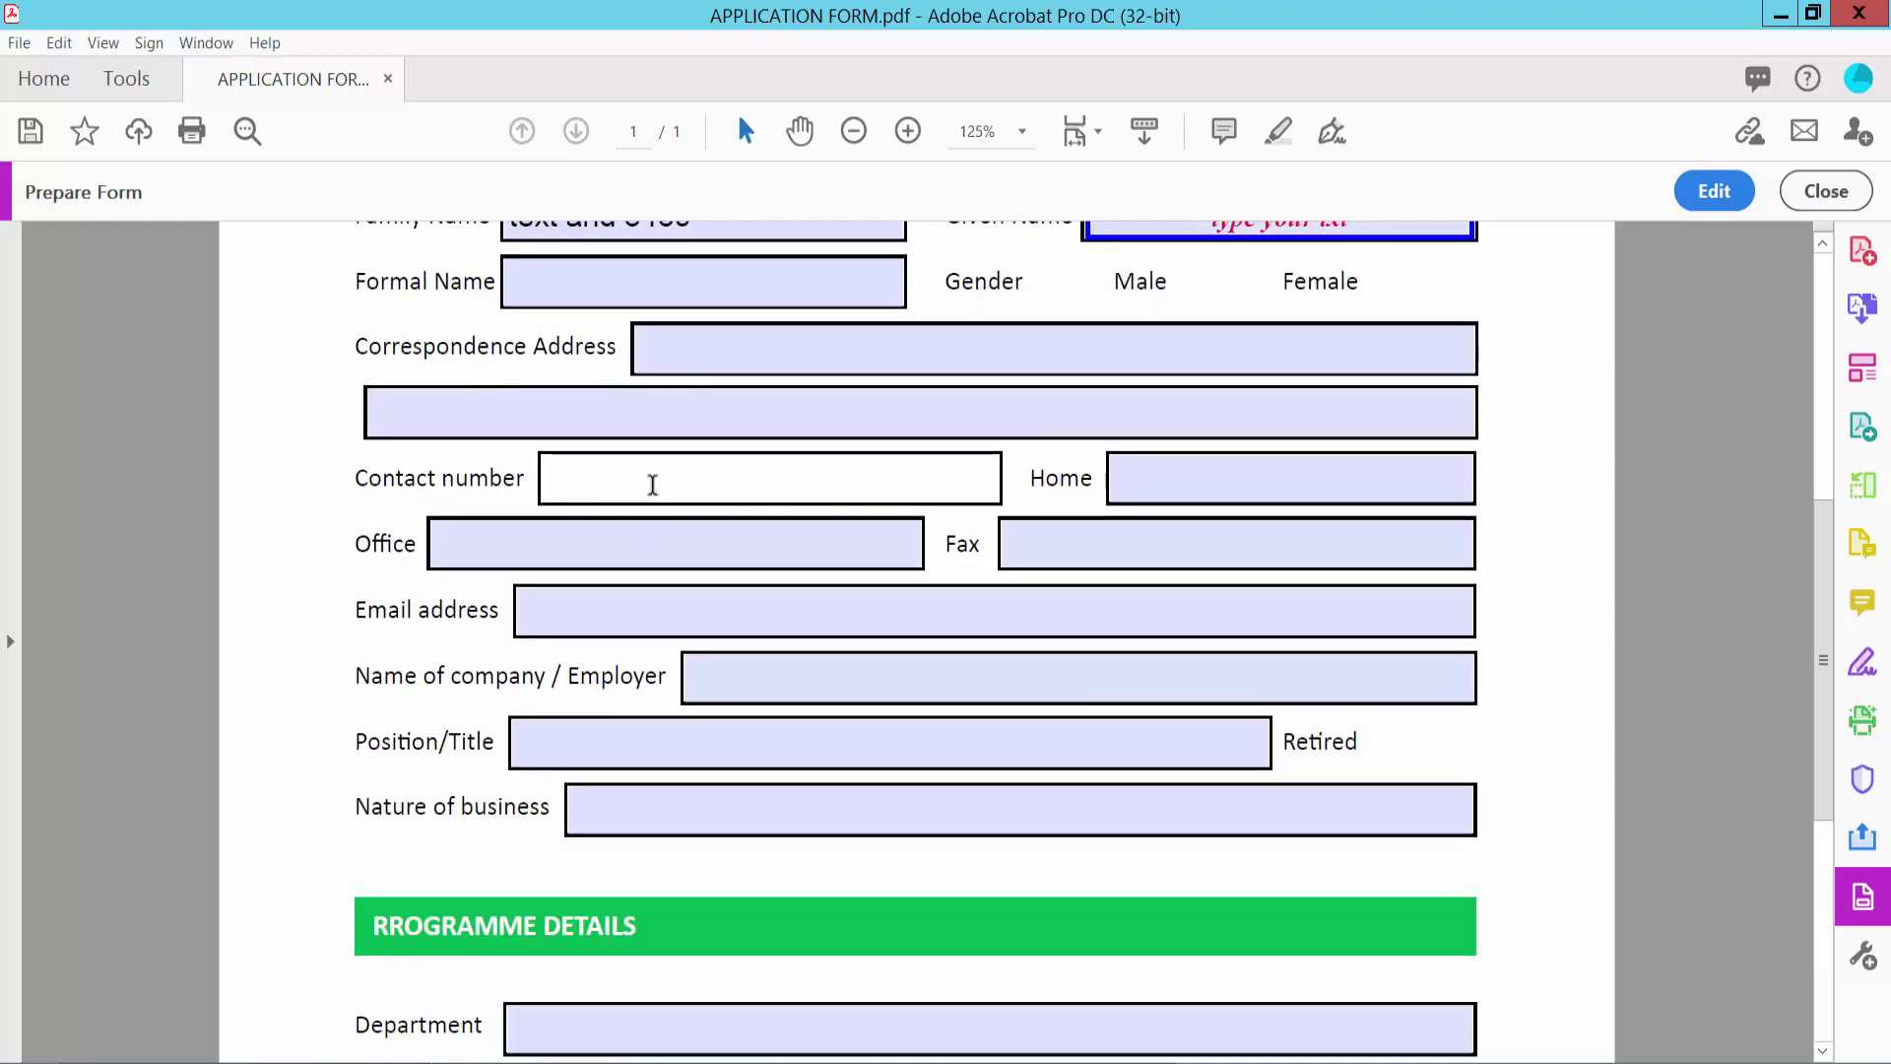
# - Give the Contact number field the Special category's Phone Number format
pyautogui.click(1714, 191)
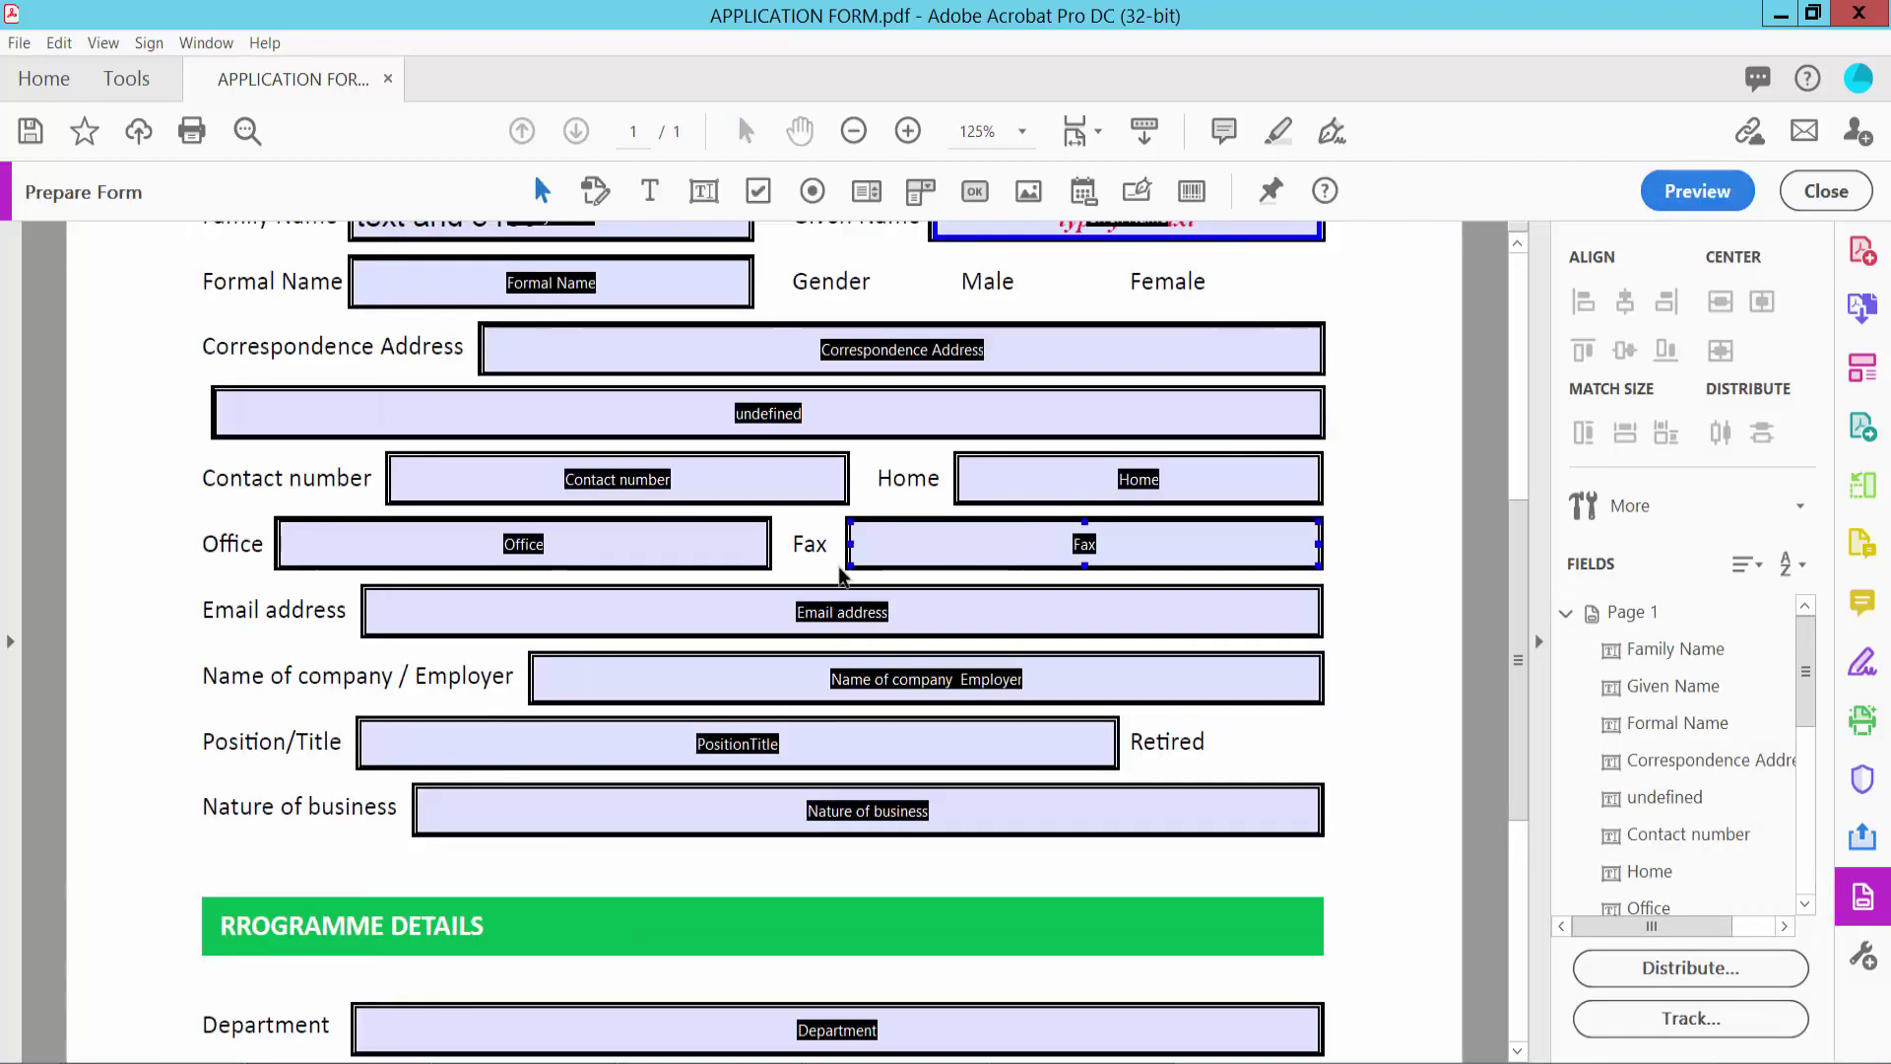
pyautogui.click(619, 485)
pyautogui.rightClick(621, 482)
pyautogui.click(724, 410)
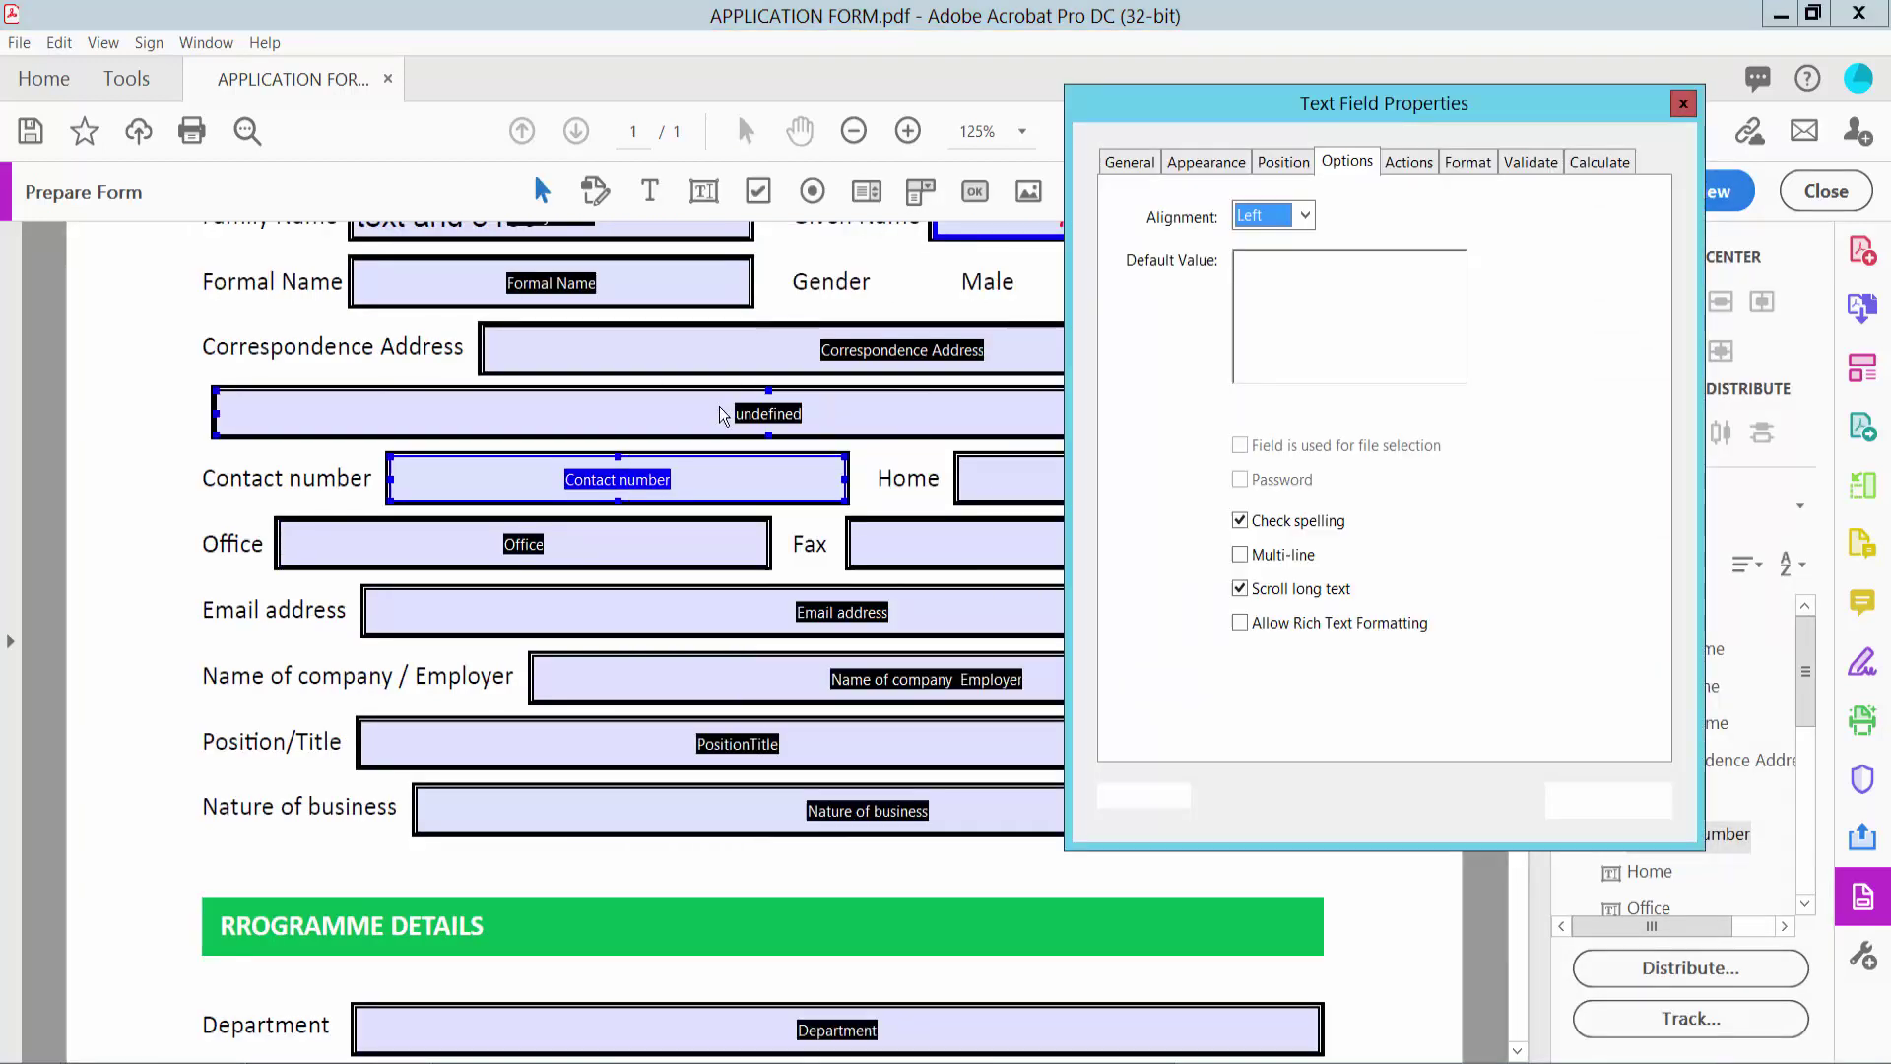
pyautogui.click(1469, 166)
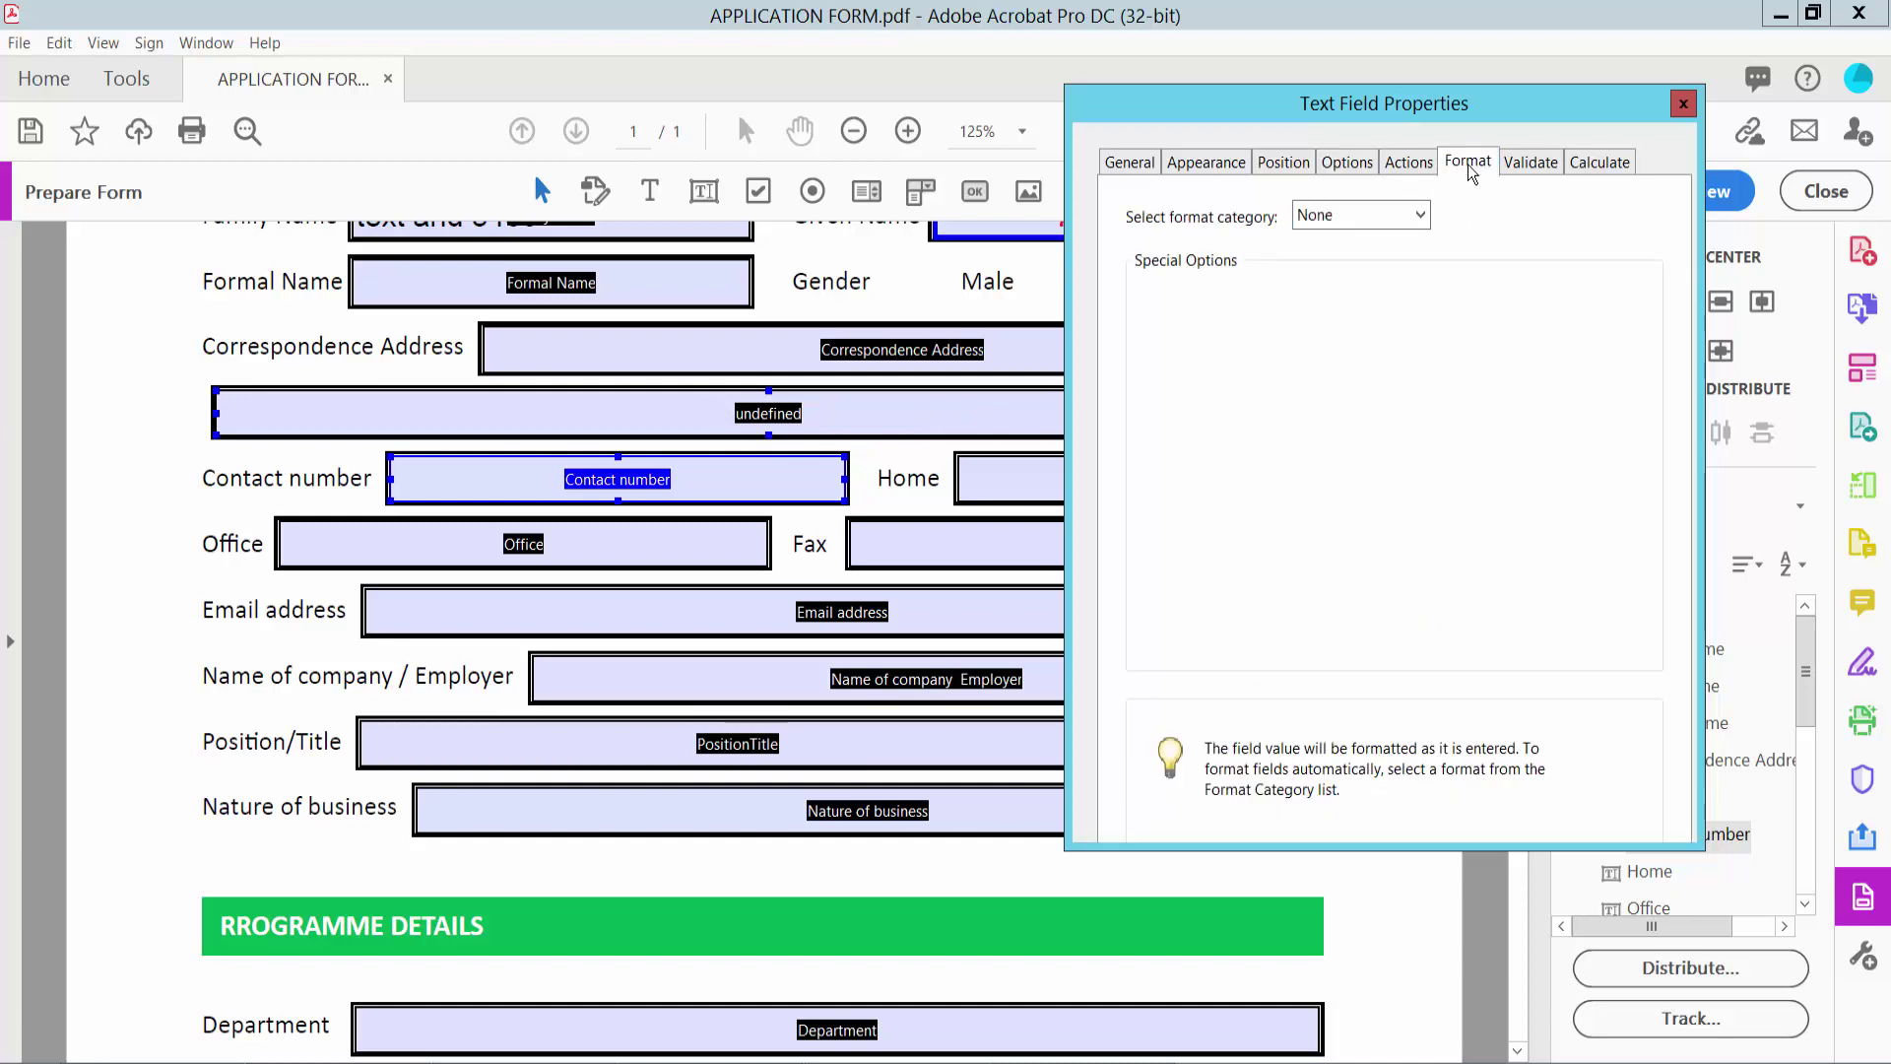
pyautogui.click(1420, 215)
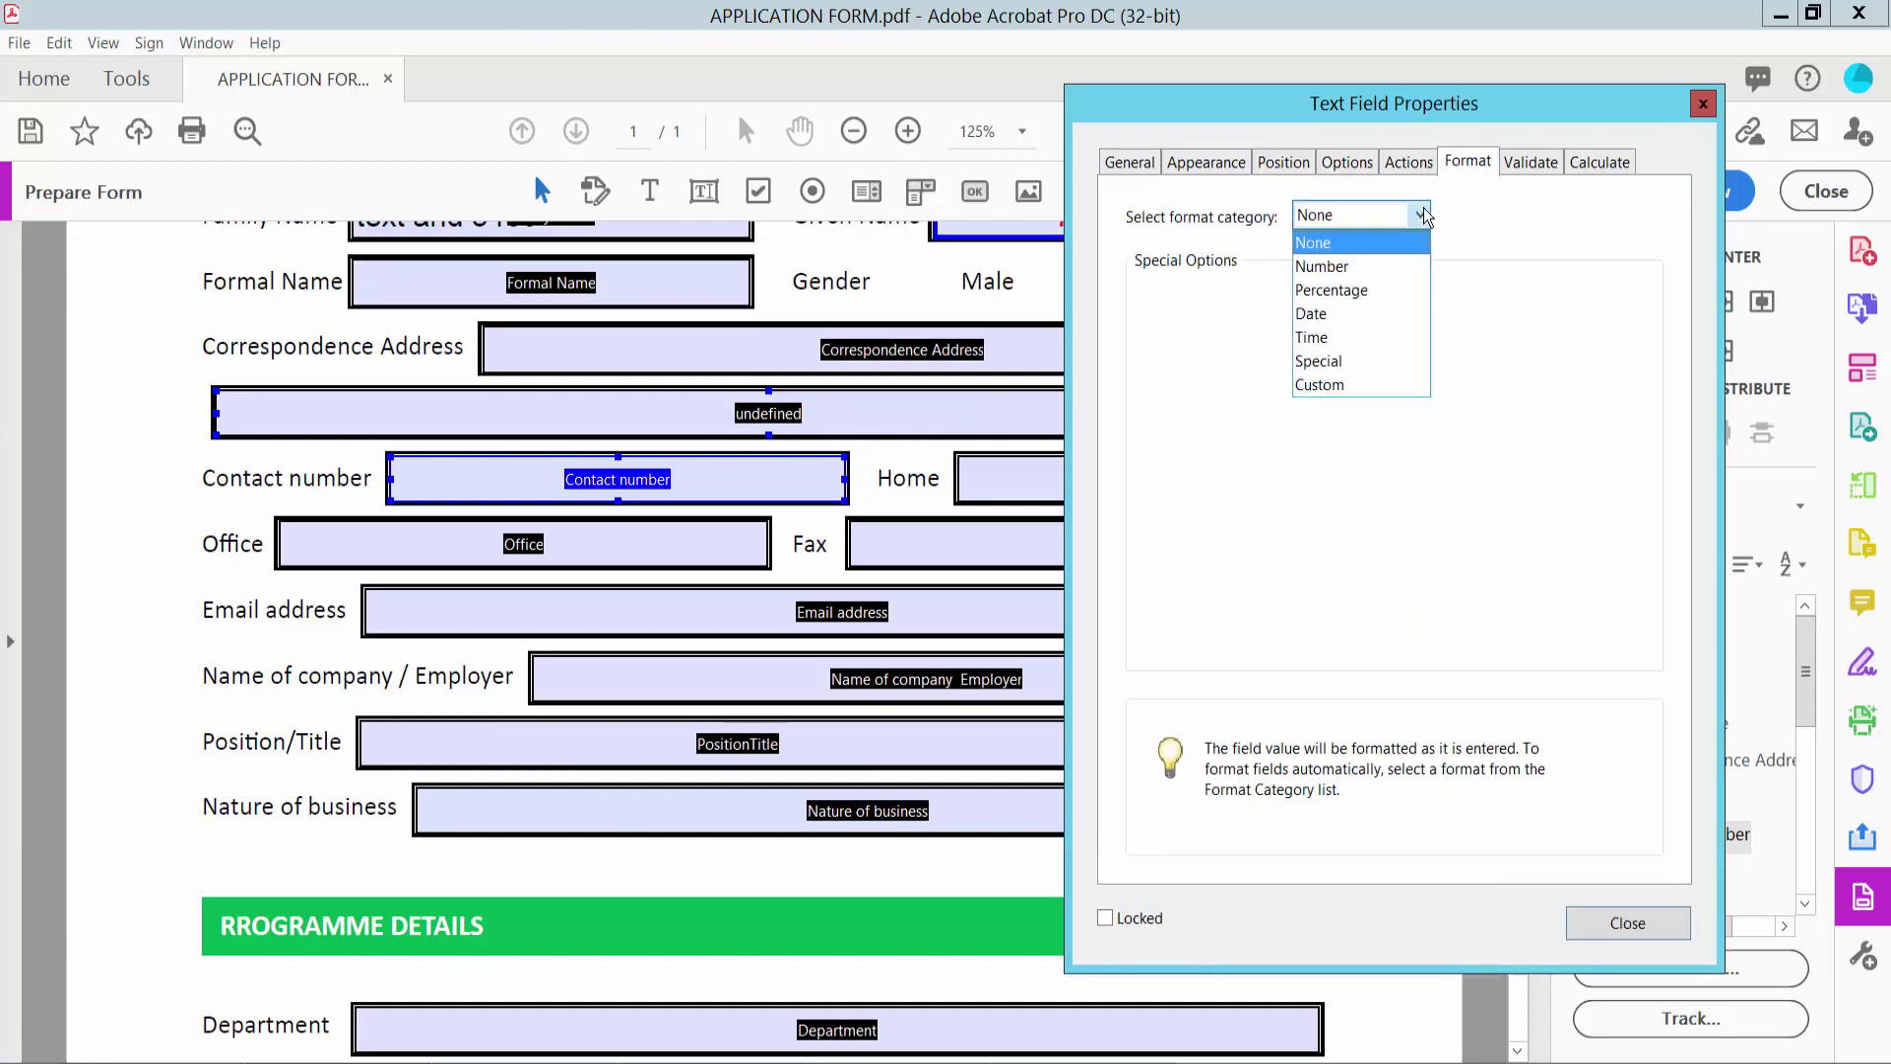
pyautogui.click(1336, 367)
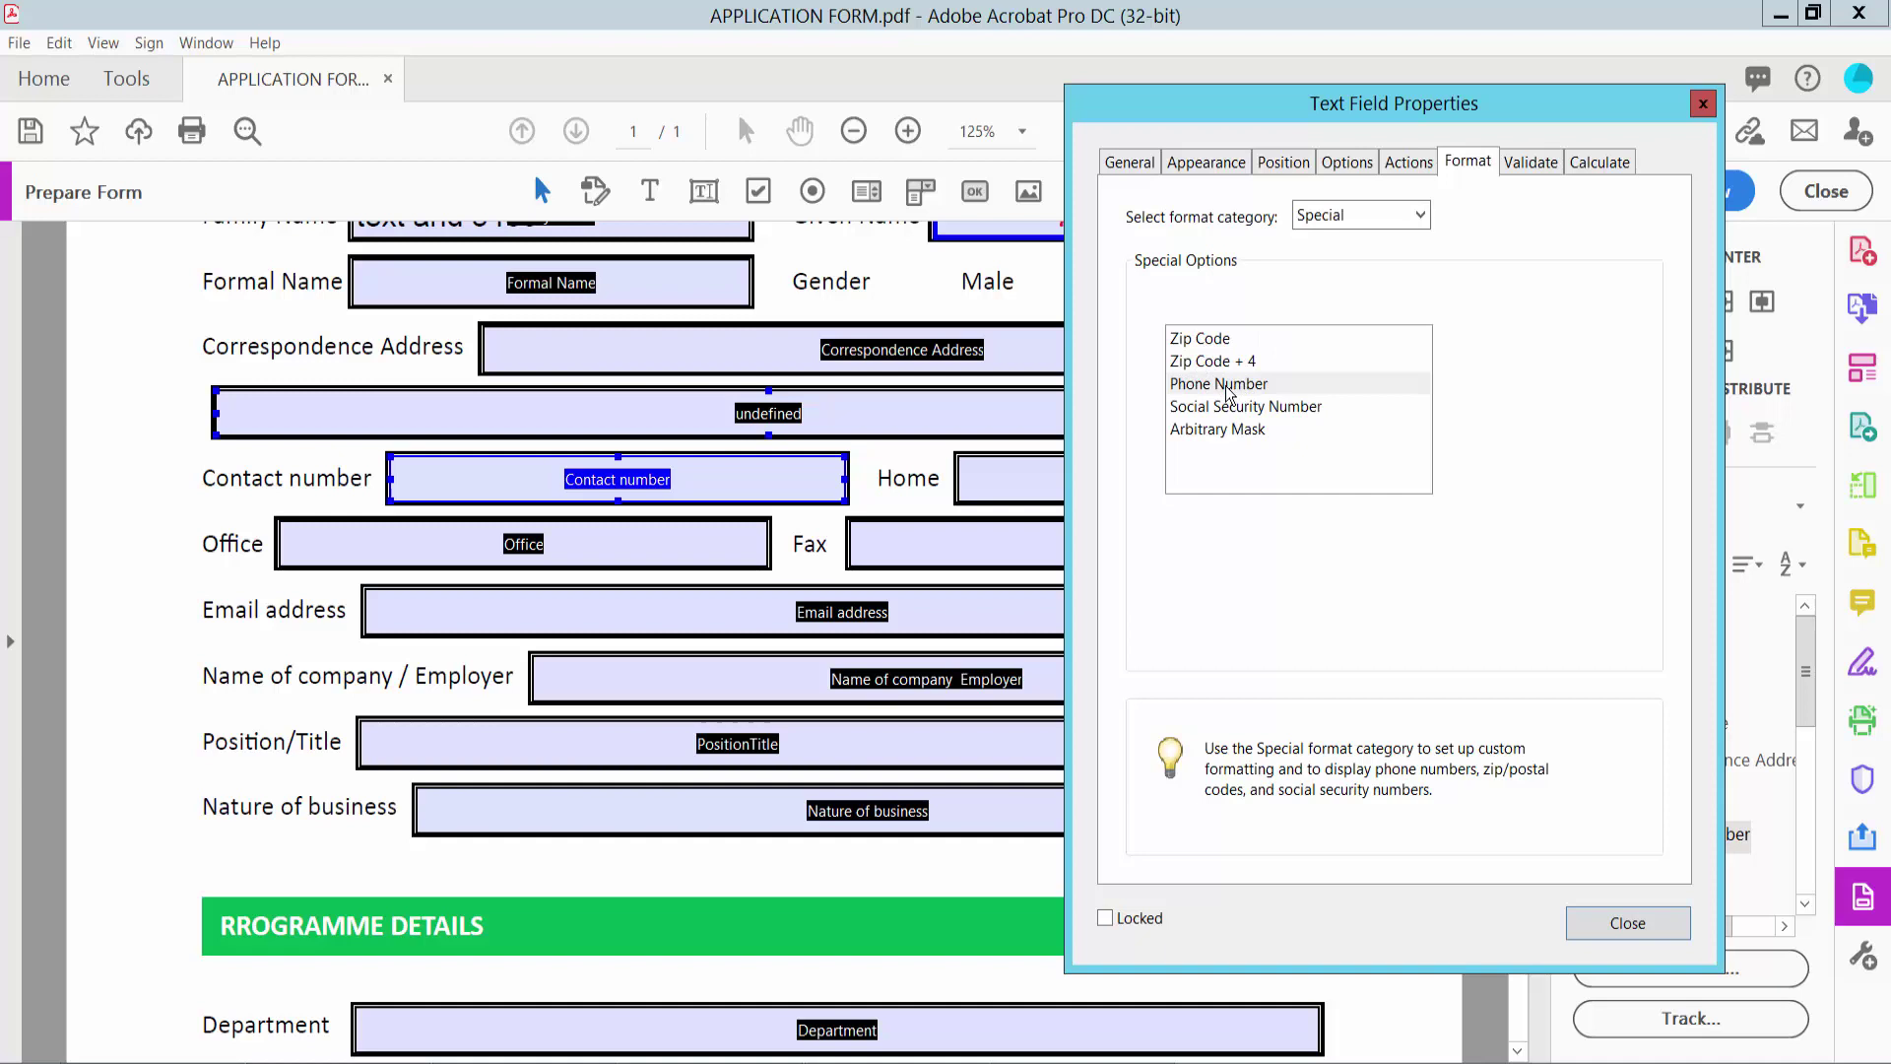
pyautogui.click(1227, 384)
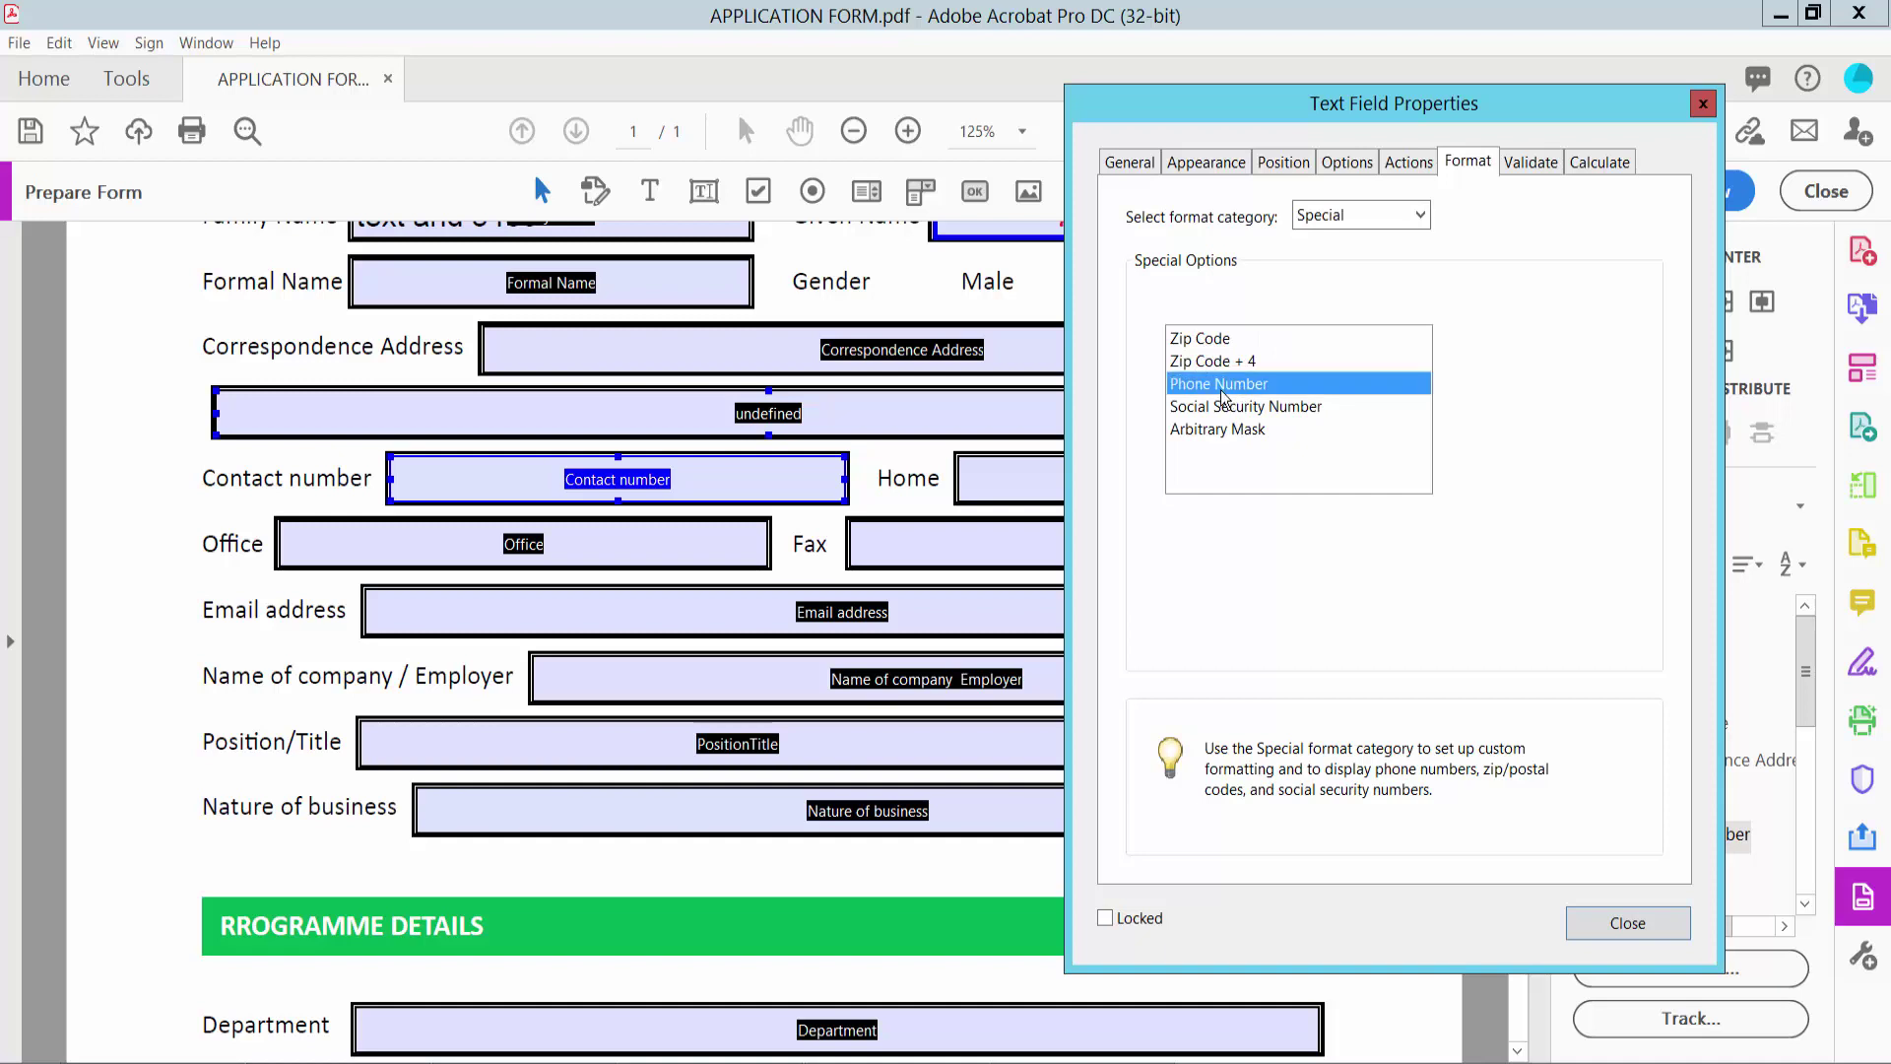
pyautogui.click(1628, 923)
# - In preview, test Contact number with 987-5643, then select the Date field
pyautogui.click(1701, 193)
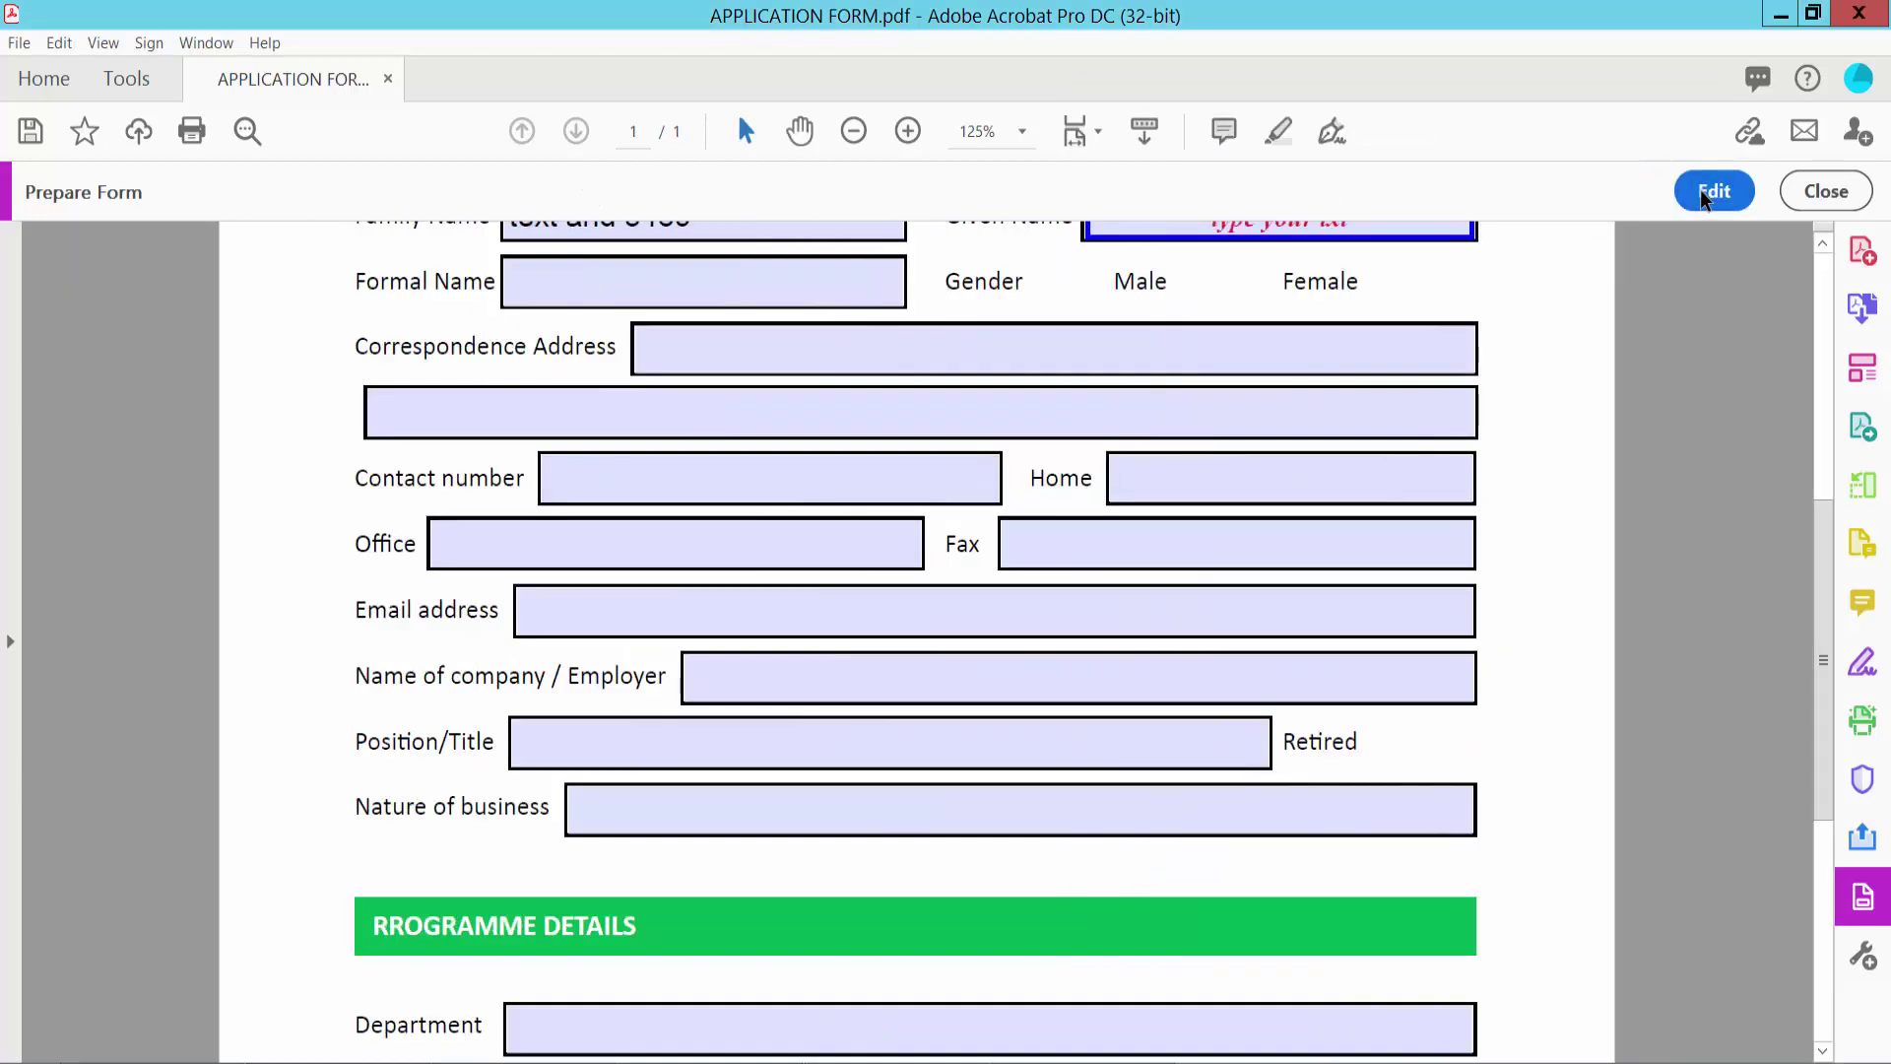
pyautogui.click(594, 471)
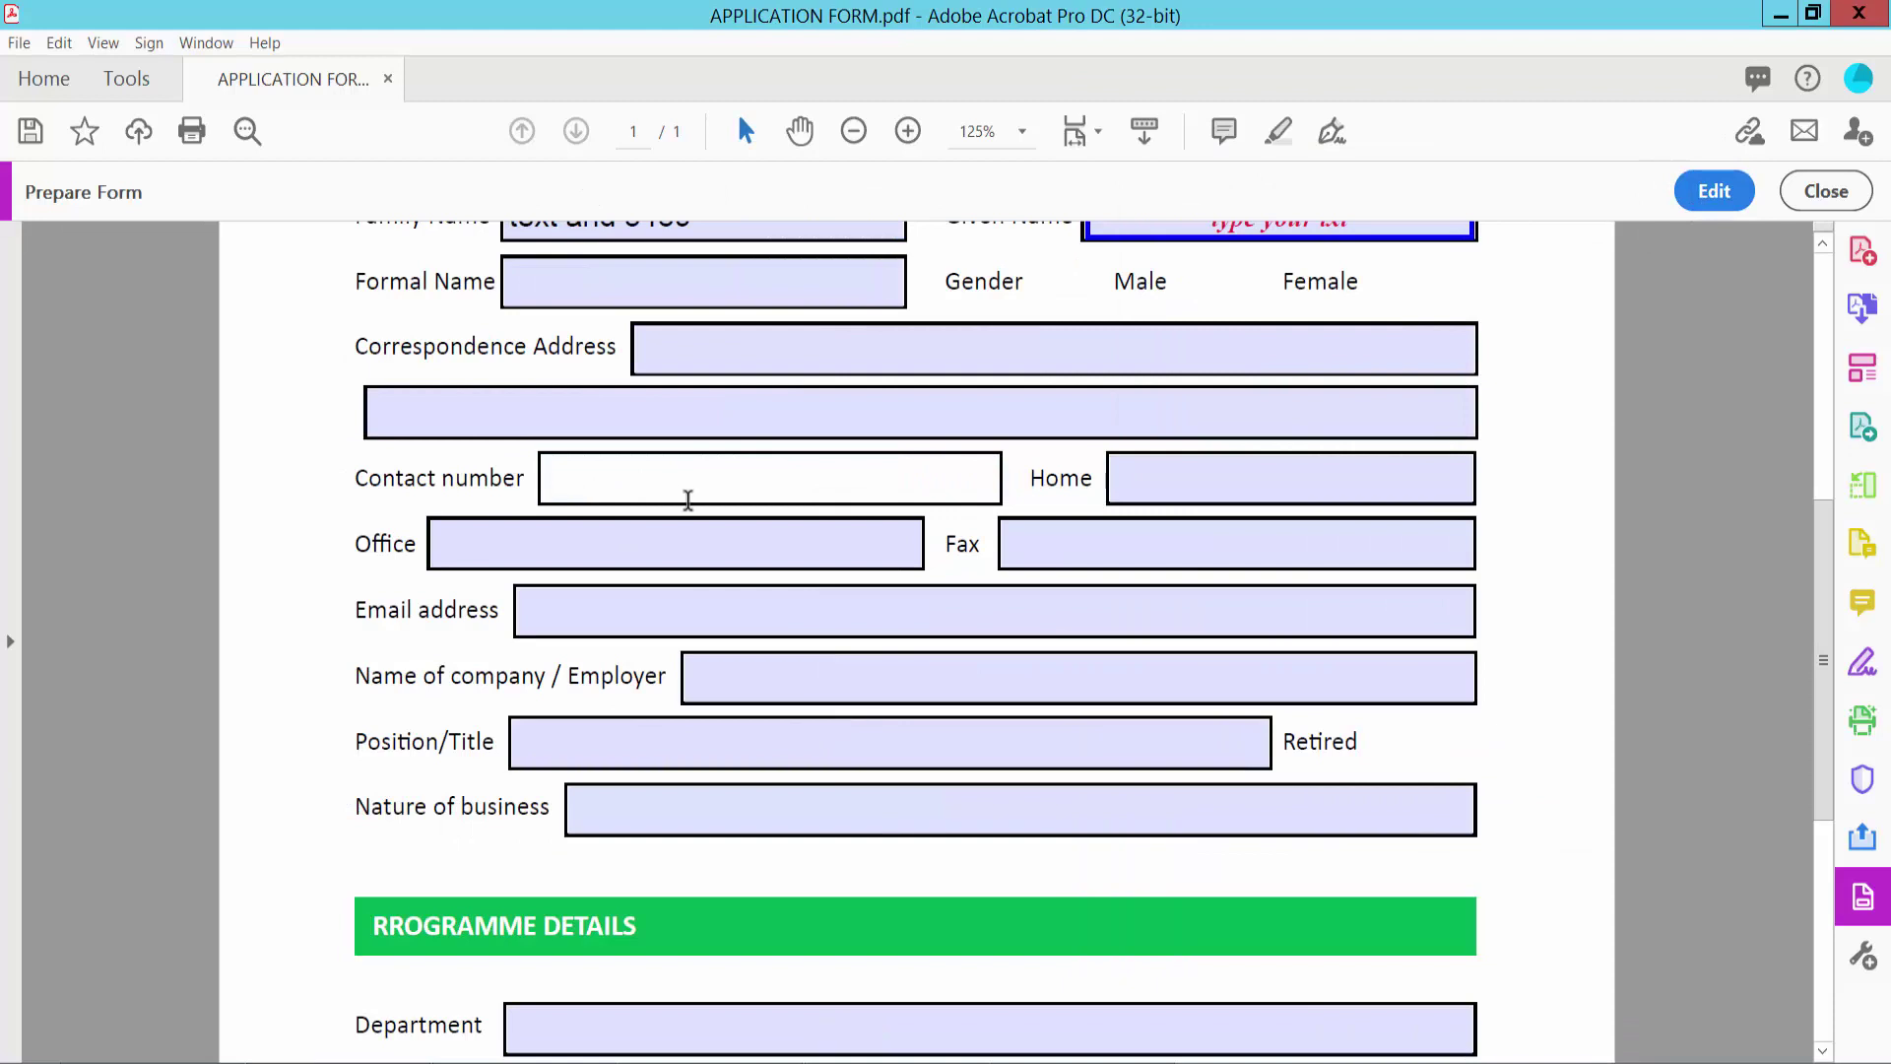
pyautogui.write('987-56')
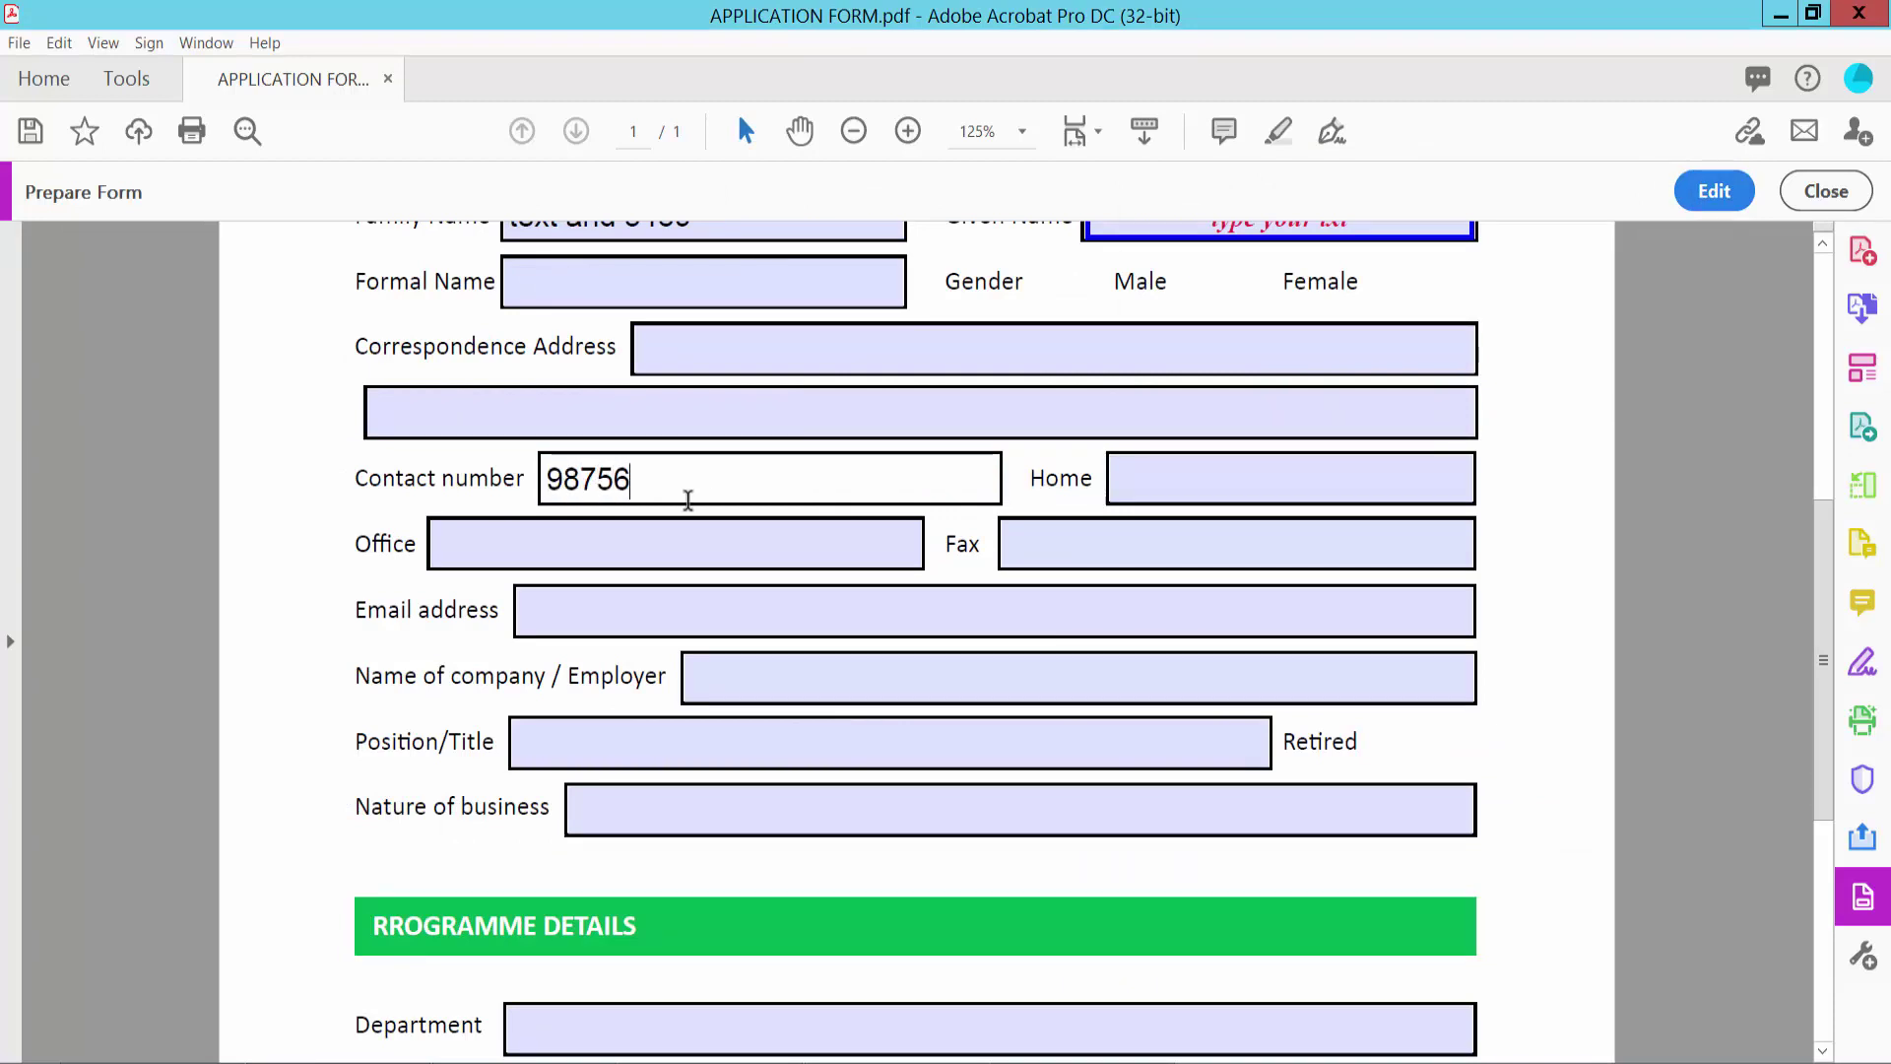
pyautogui.write('43')
pyautogui.click(591, 545)
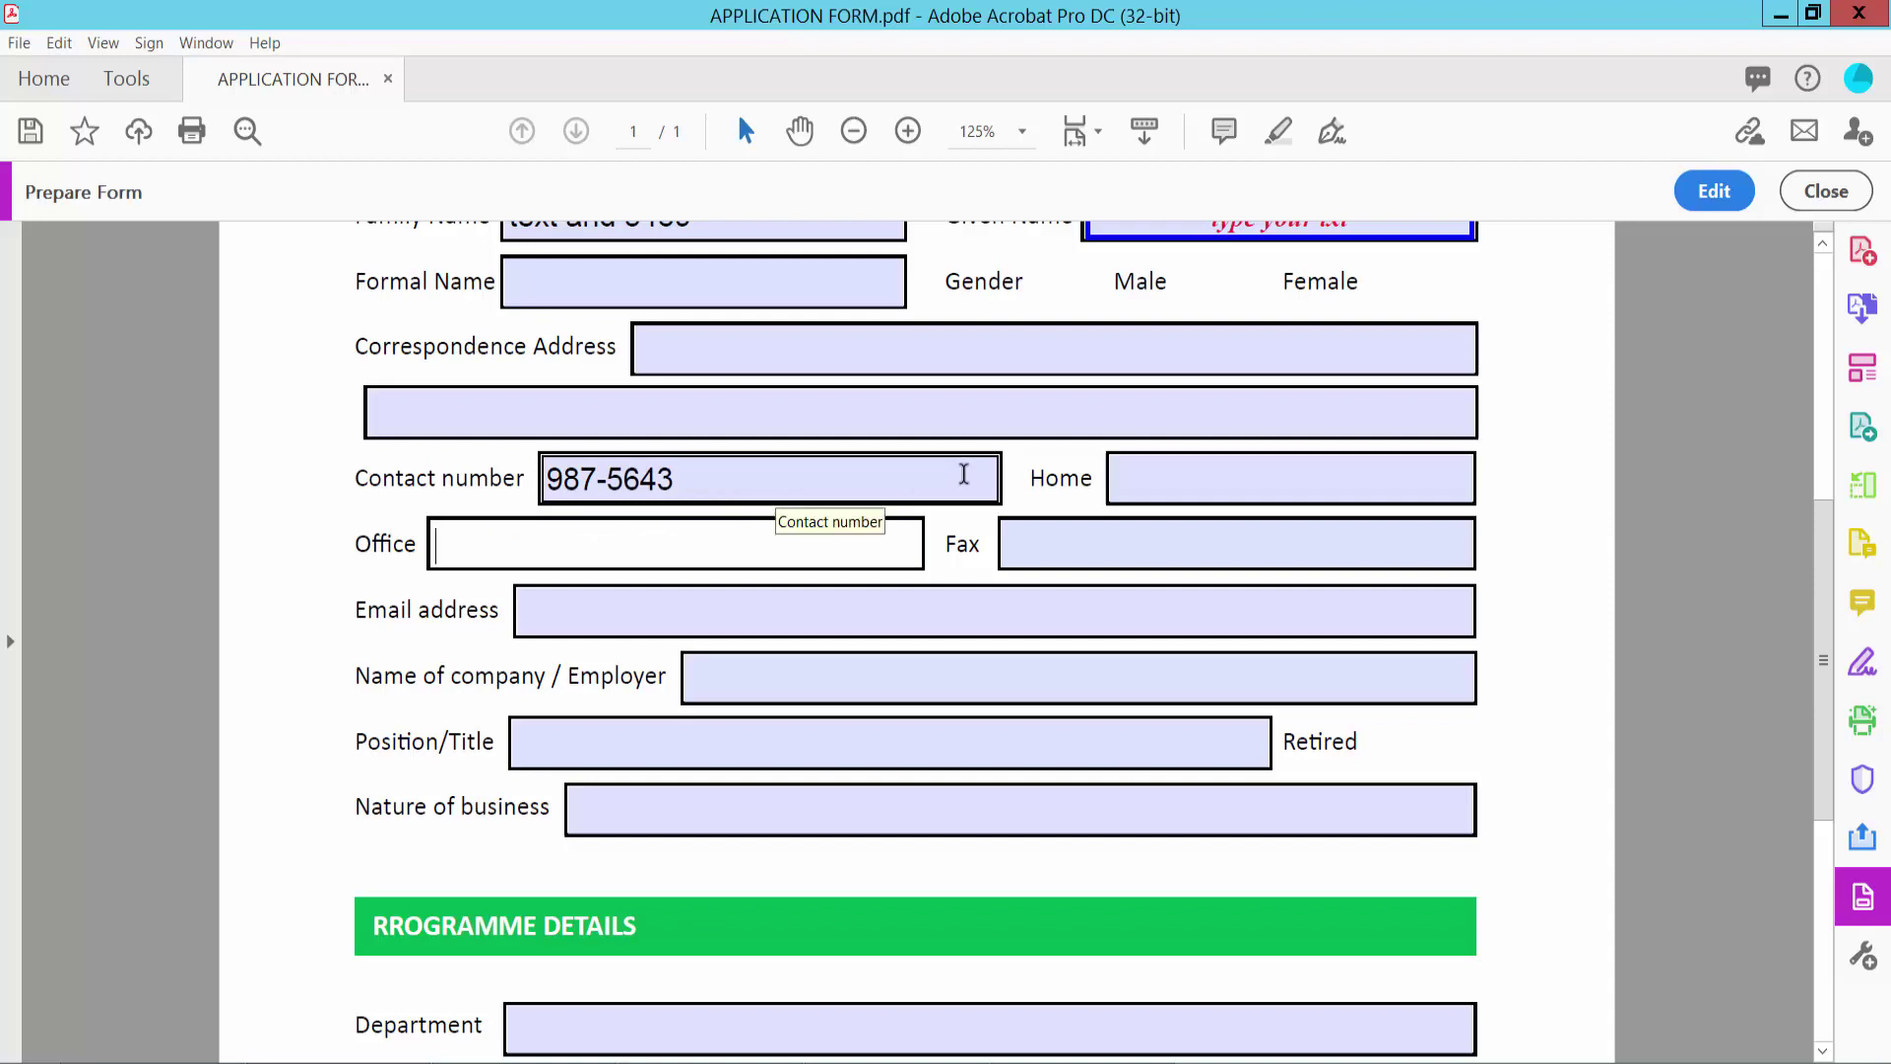
pyautogui.scroll(-5, 985, 444)
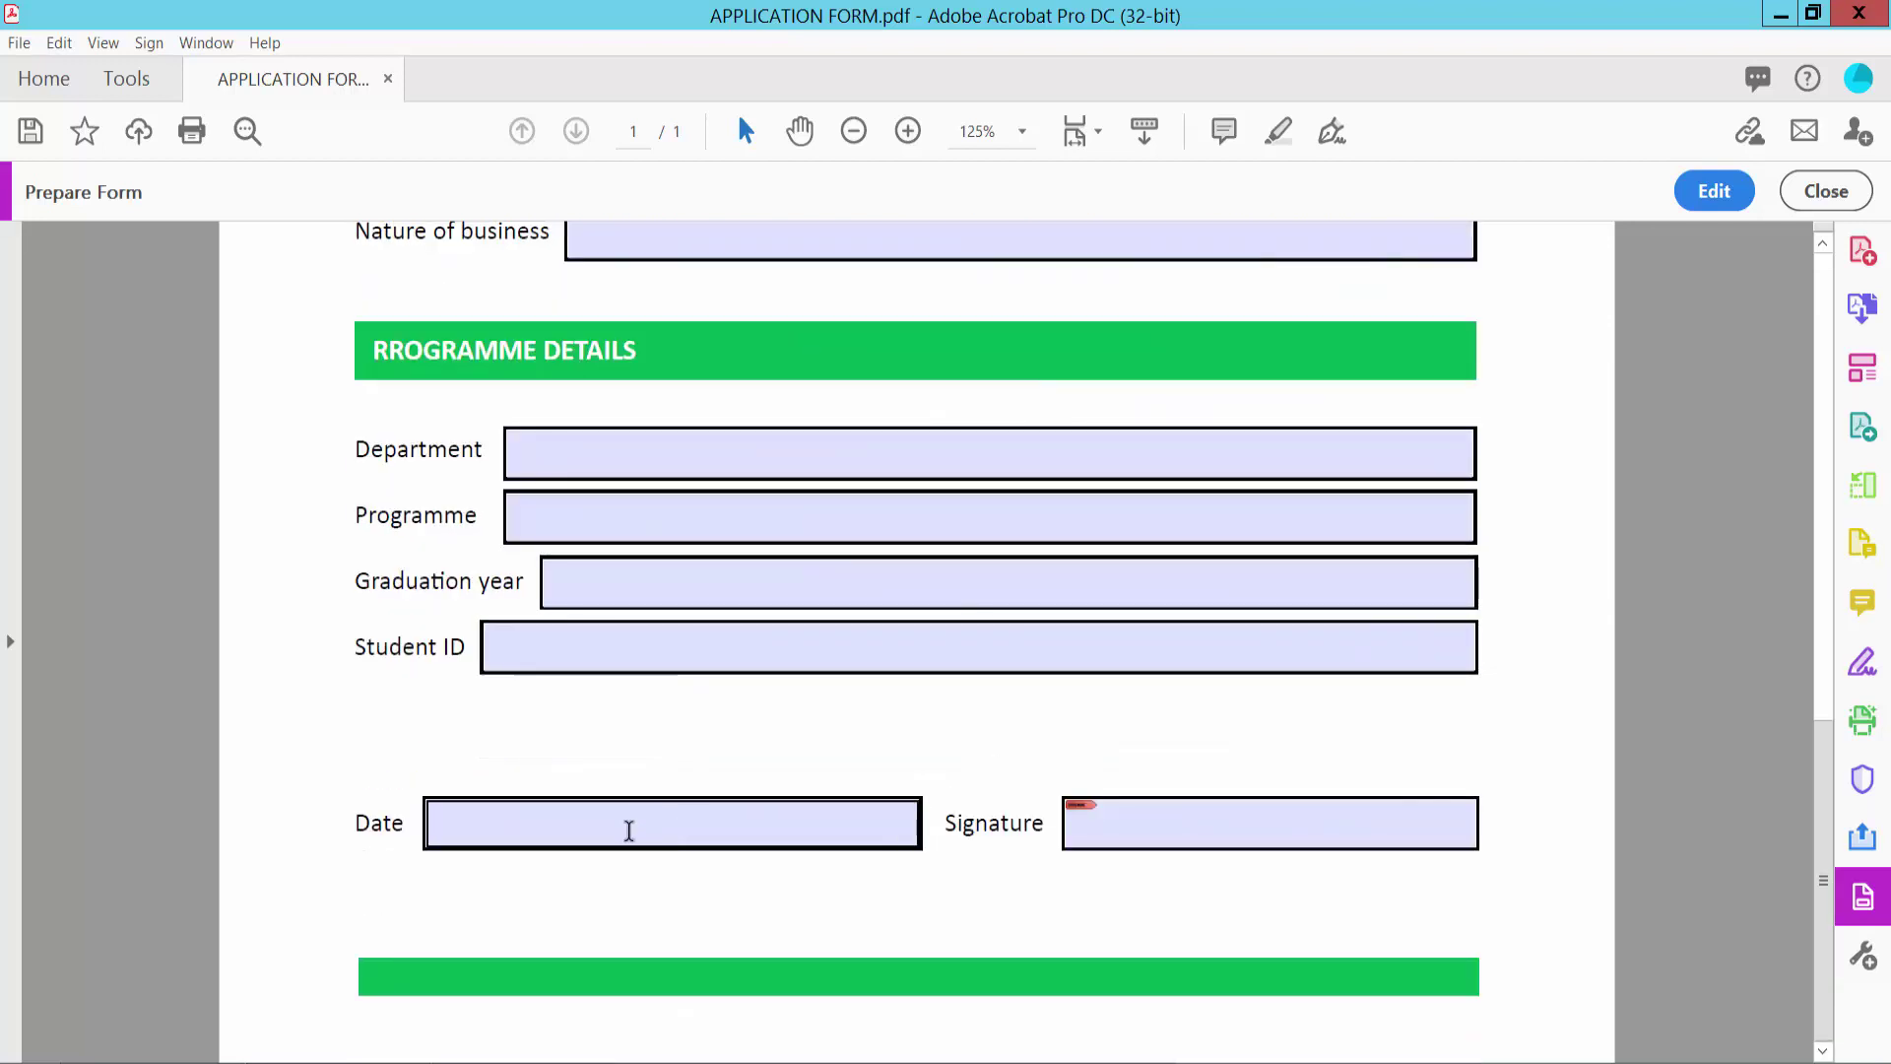
pyautogui.click(738, 826)
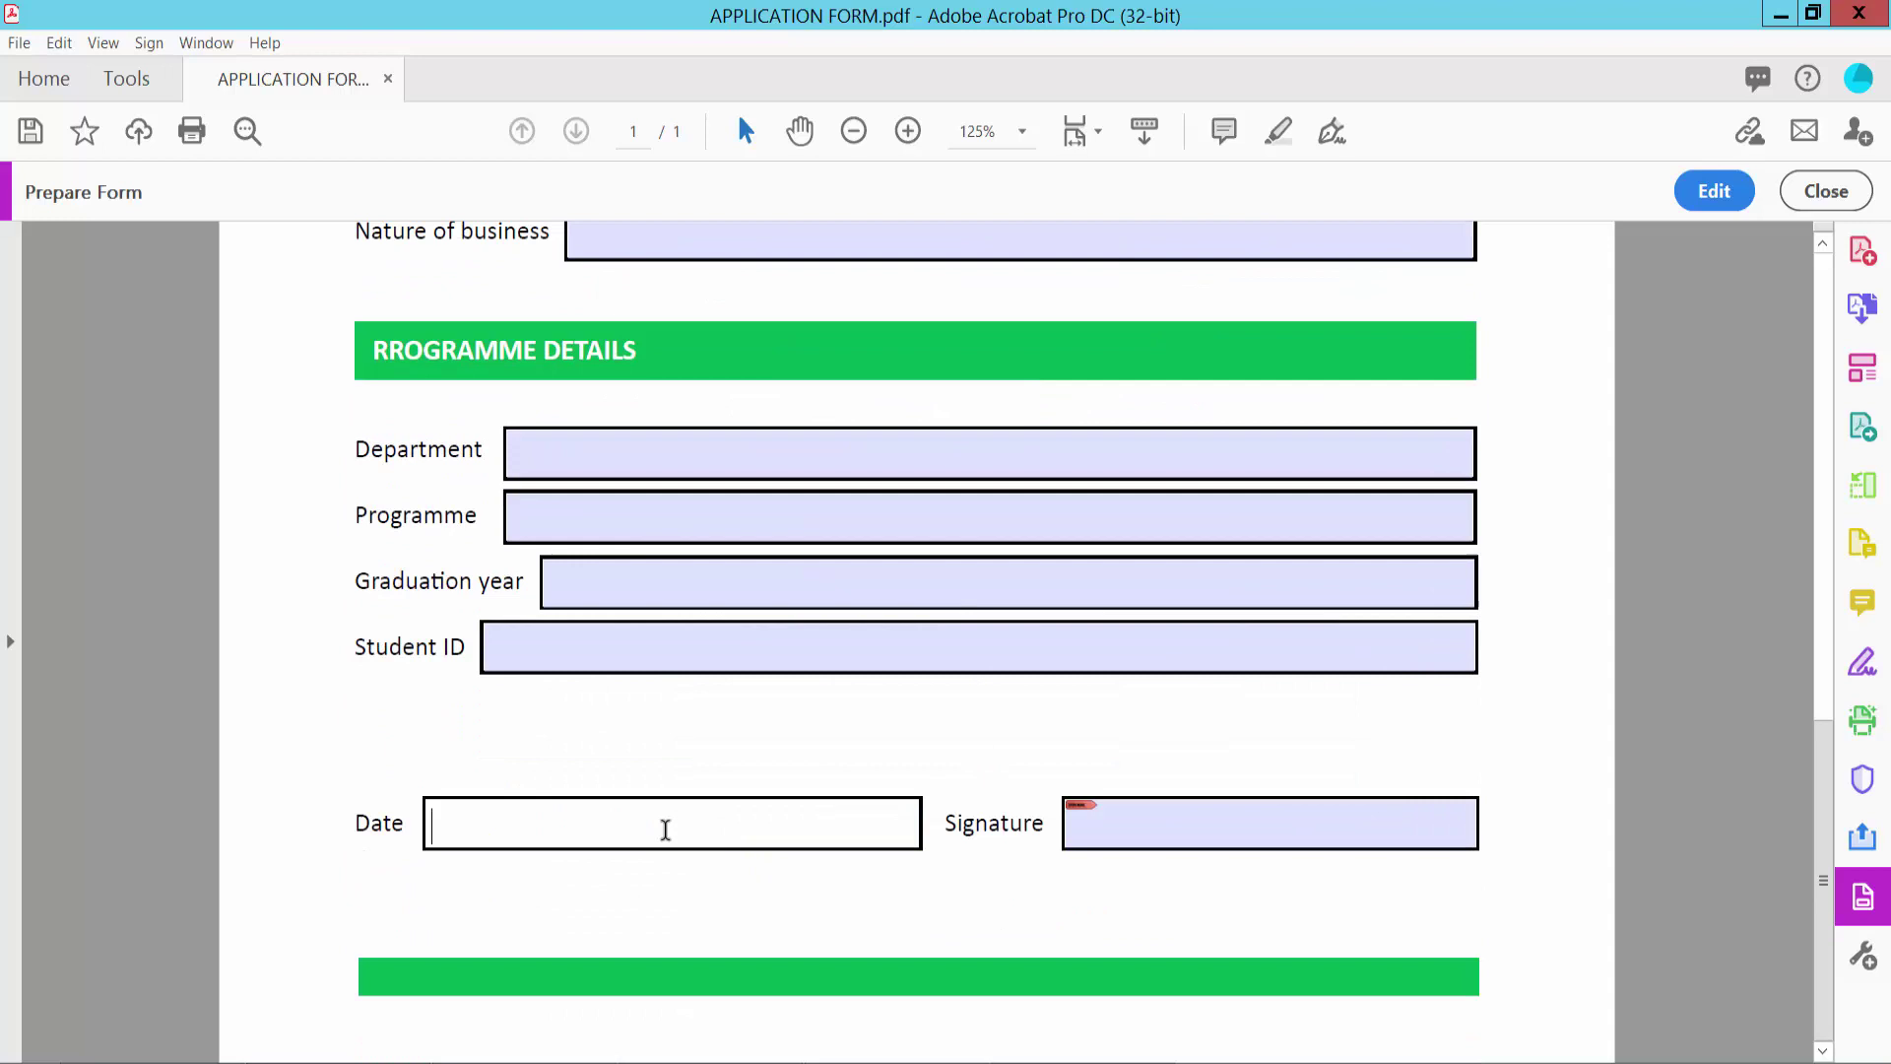
# - Centre-align the text in the Date field
pyautogui.click(1715, 193)
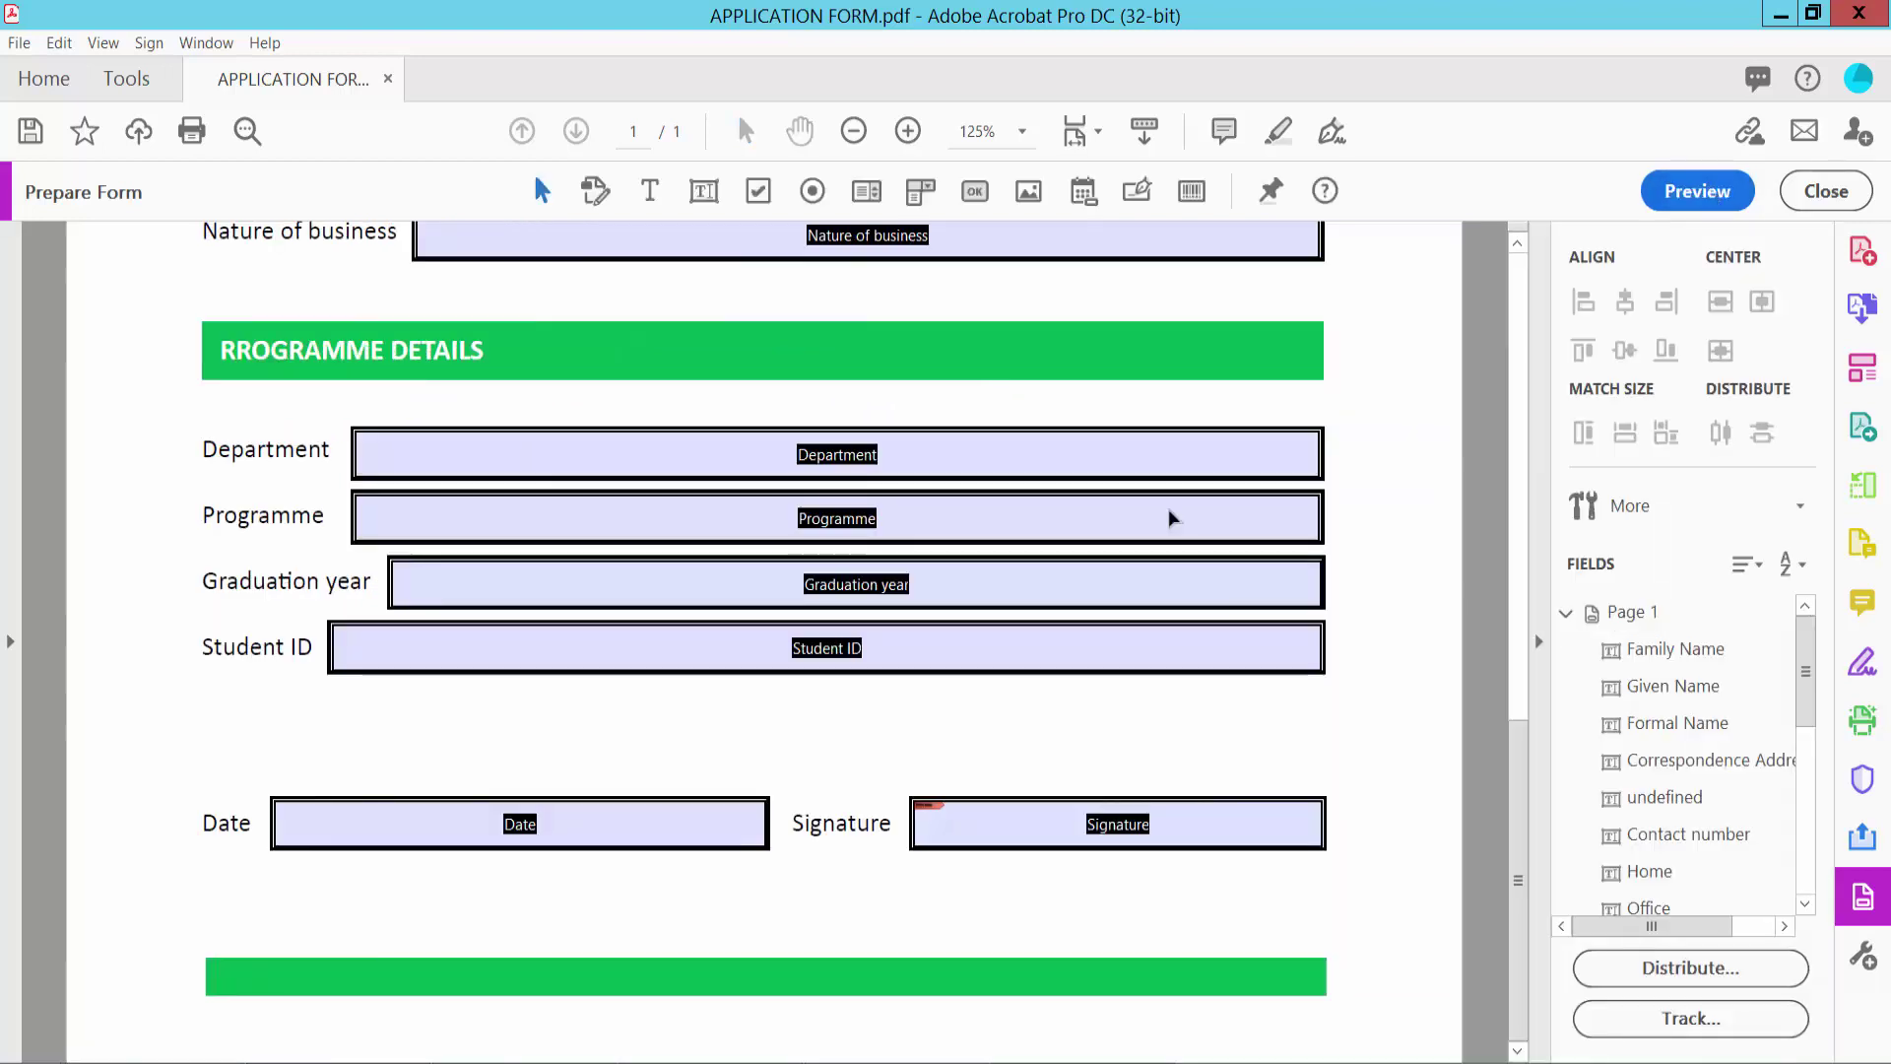
pyautogui.rightClick(620, 829)
pyautogui.click(741, 174)
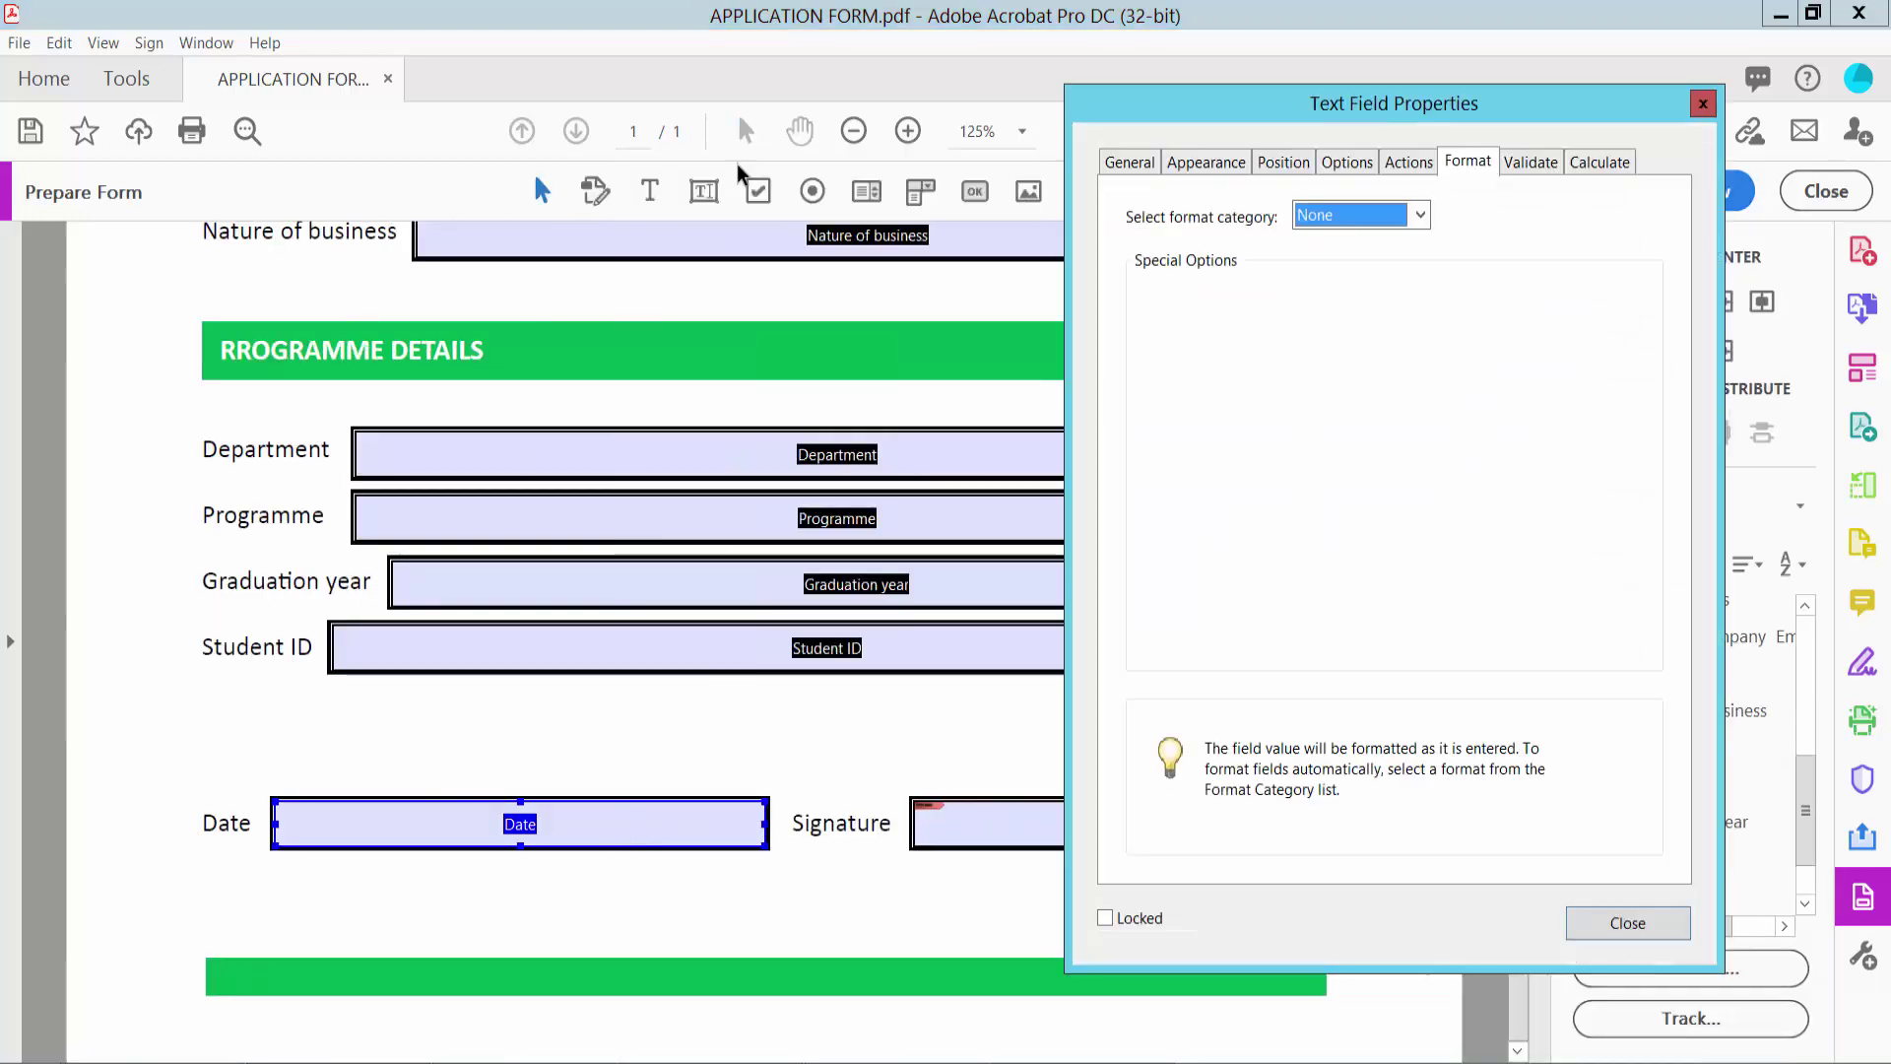
pyautogui.click(1346, 163)
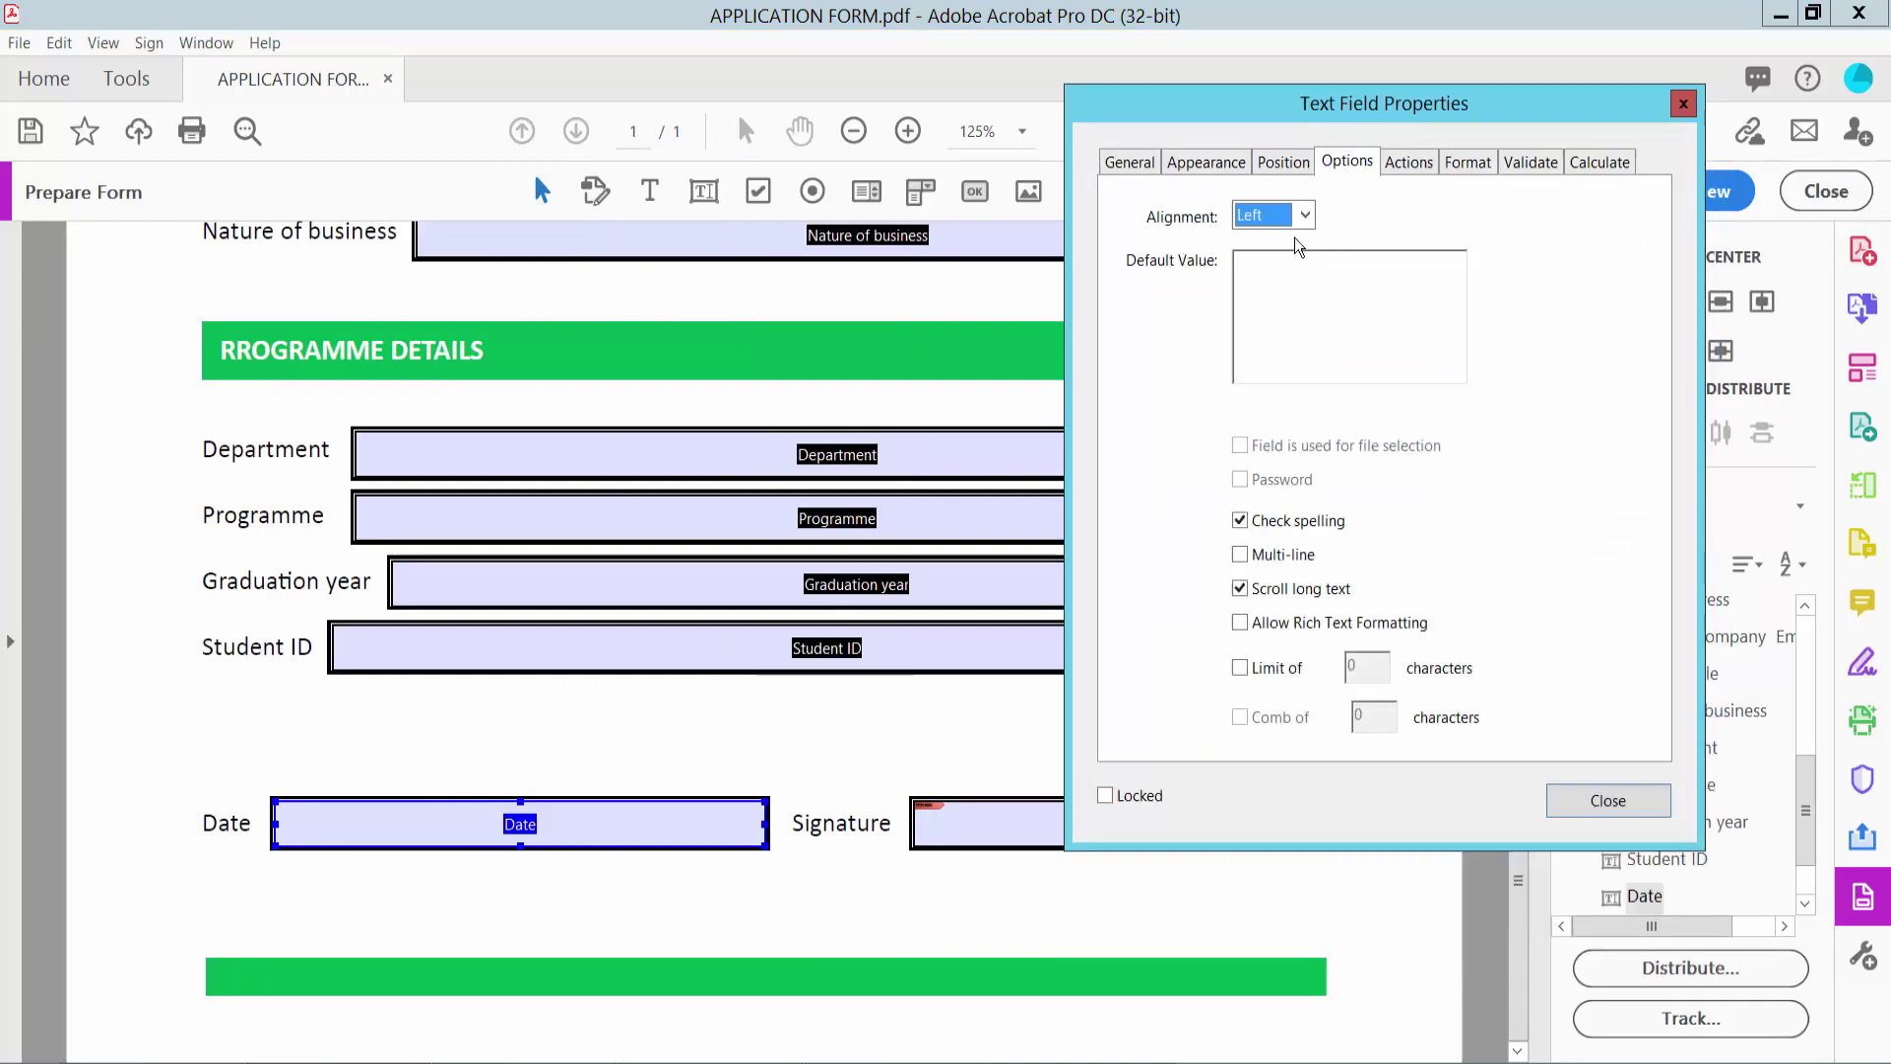
pyautogui.click(1276, 214)
pyautogui.click(1258, 267)
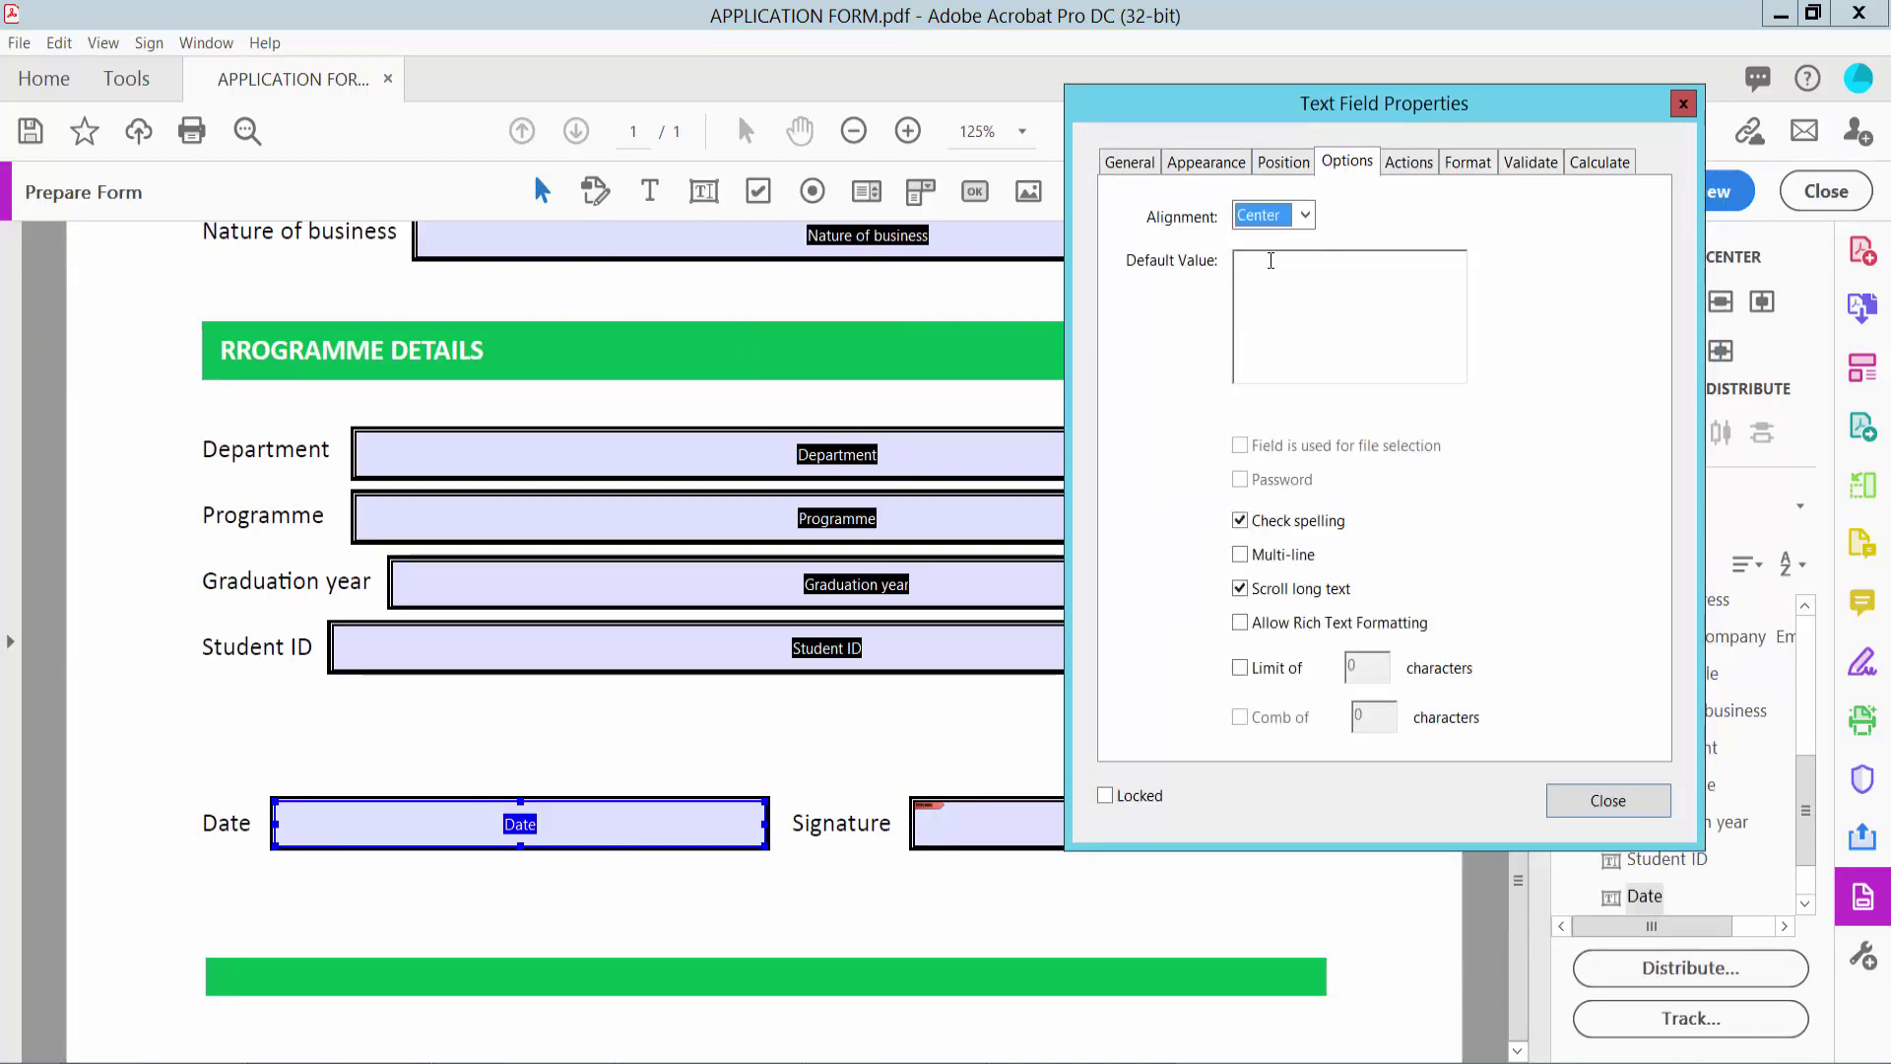
# - Format the Date field as an mm/dd/yyyy date and preview the form
pyautogui.click(1478, 165)
pyautogui.click(1420, 217)
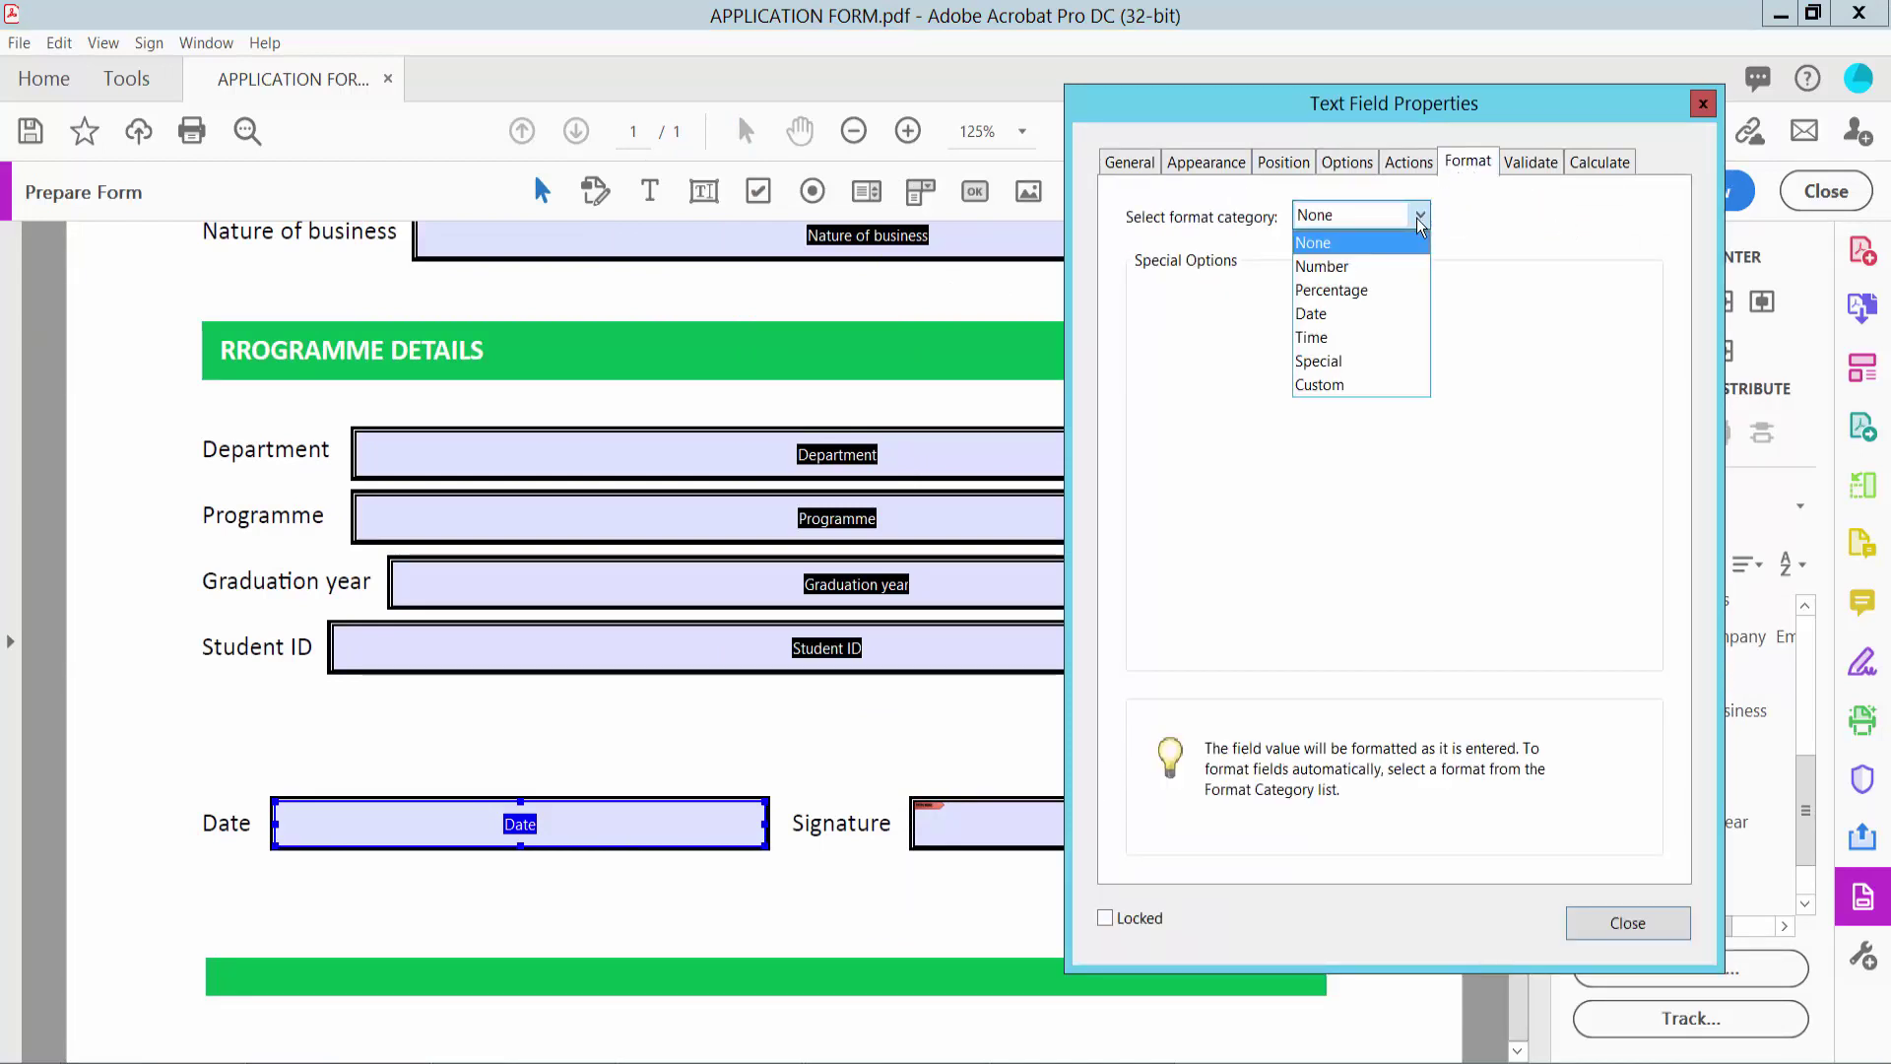
pyautogui.click(1350, 313)
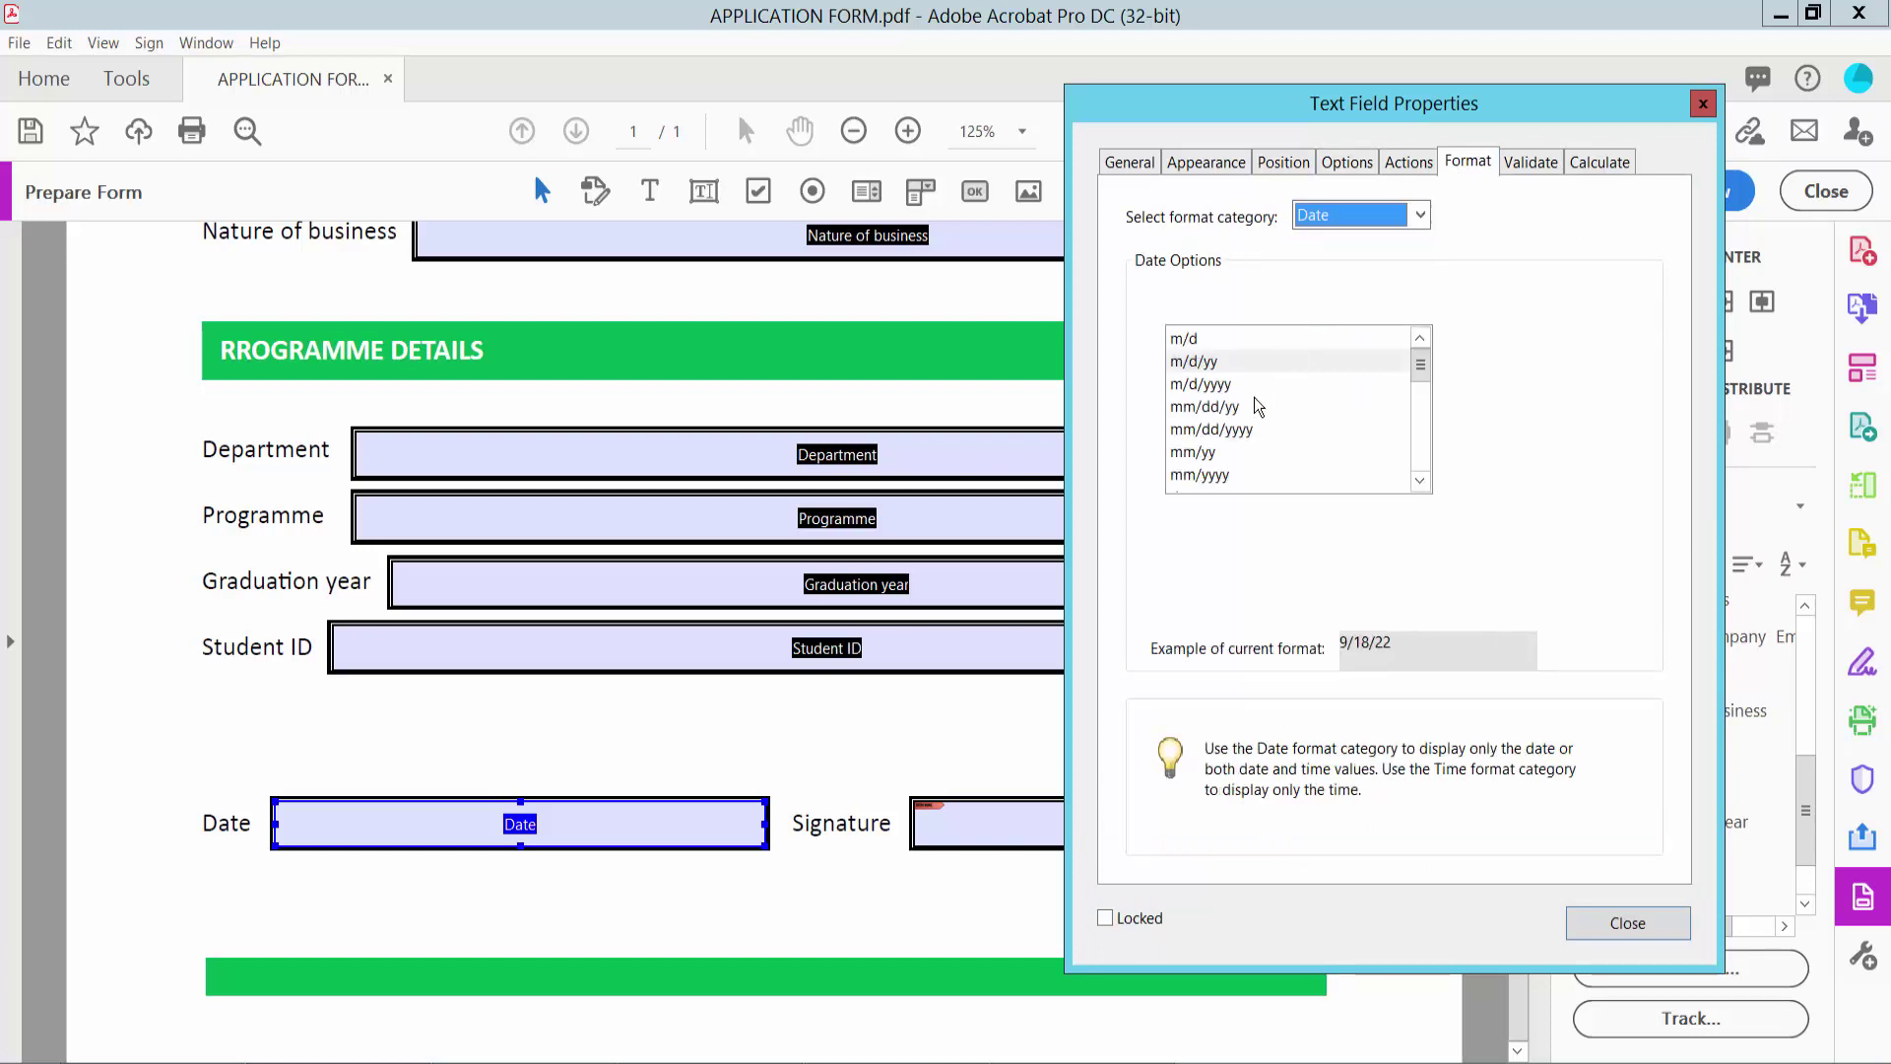
pyautogui.click(1227, 431)
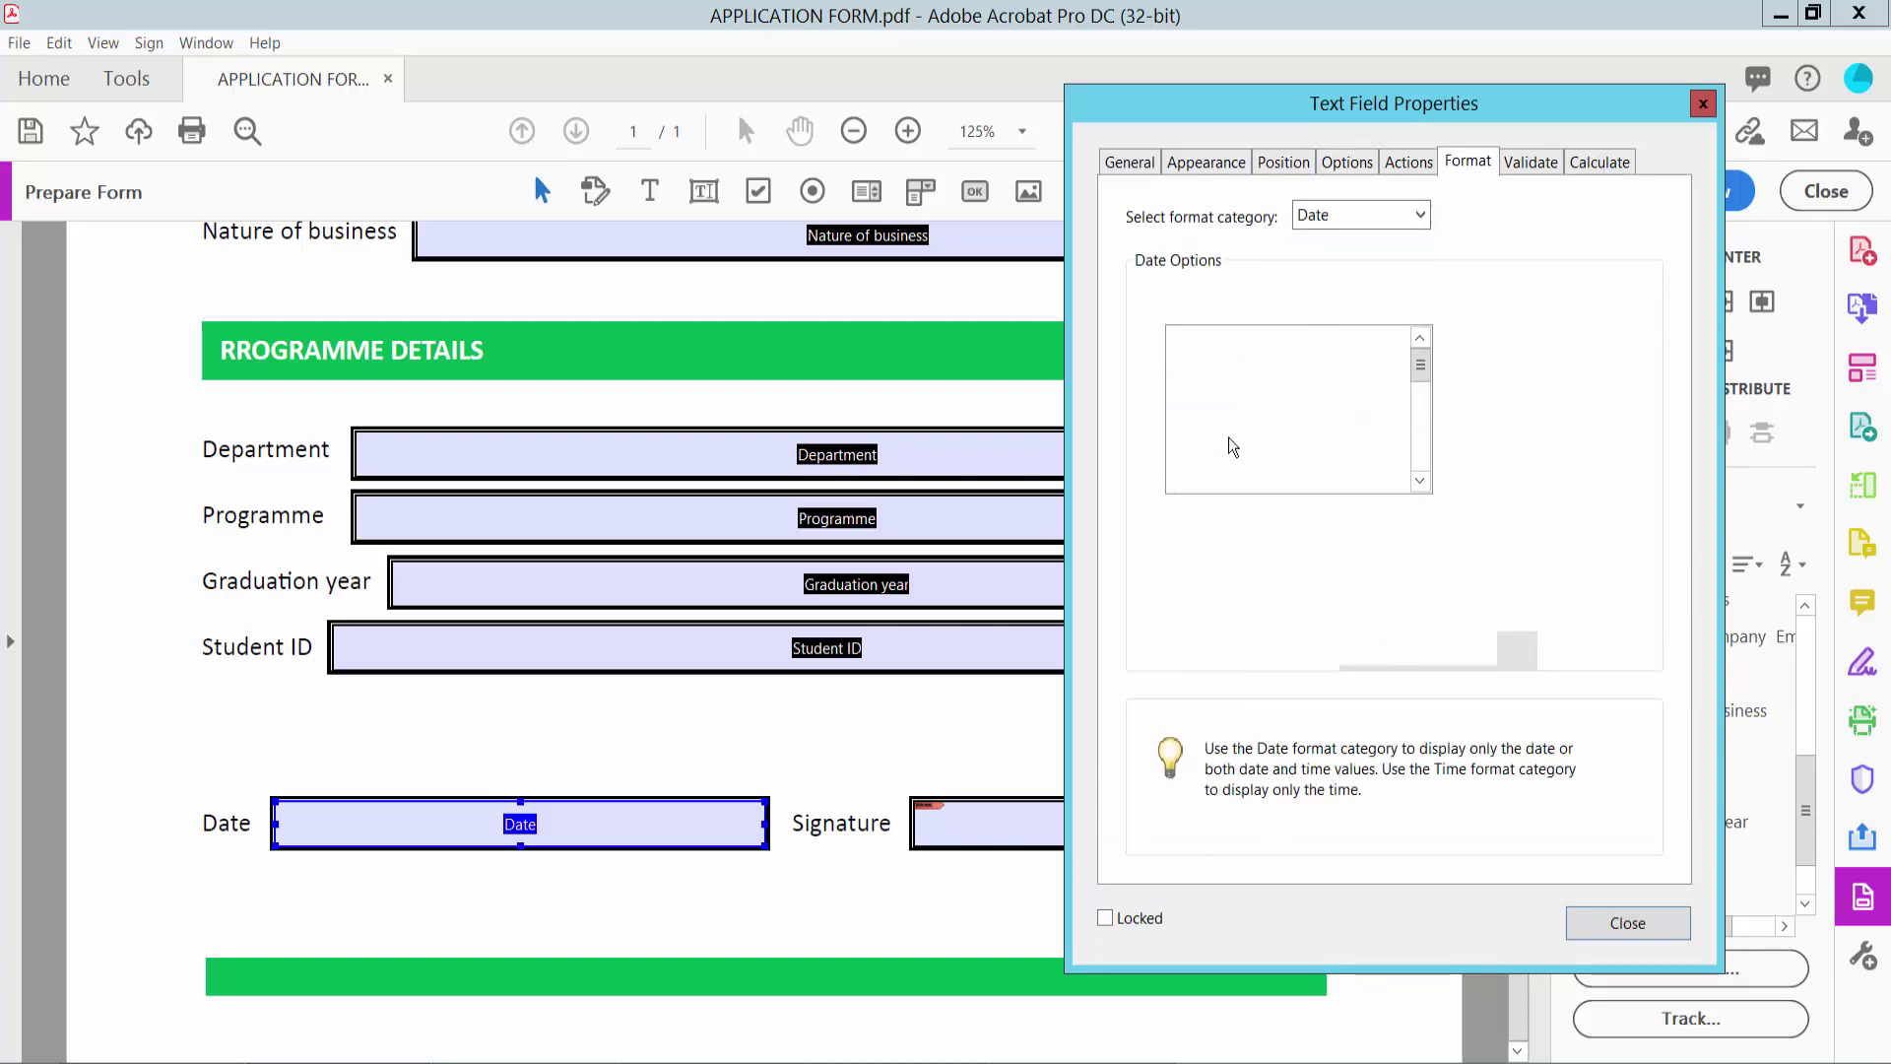
pyautogui.click(1606, 931)
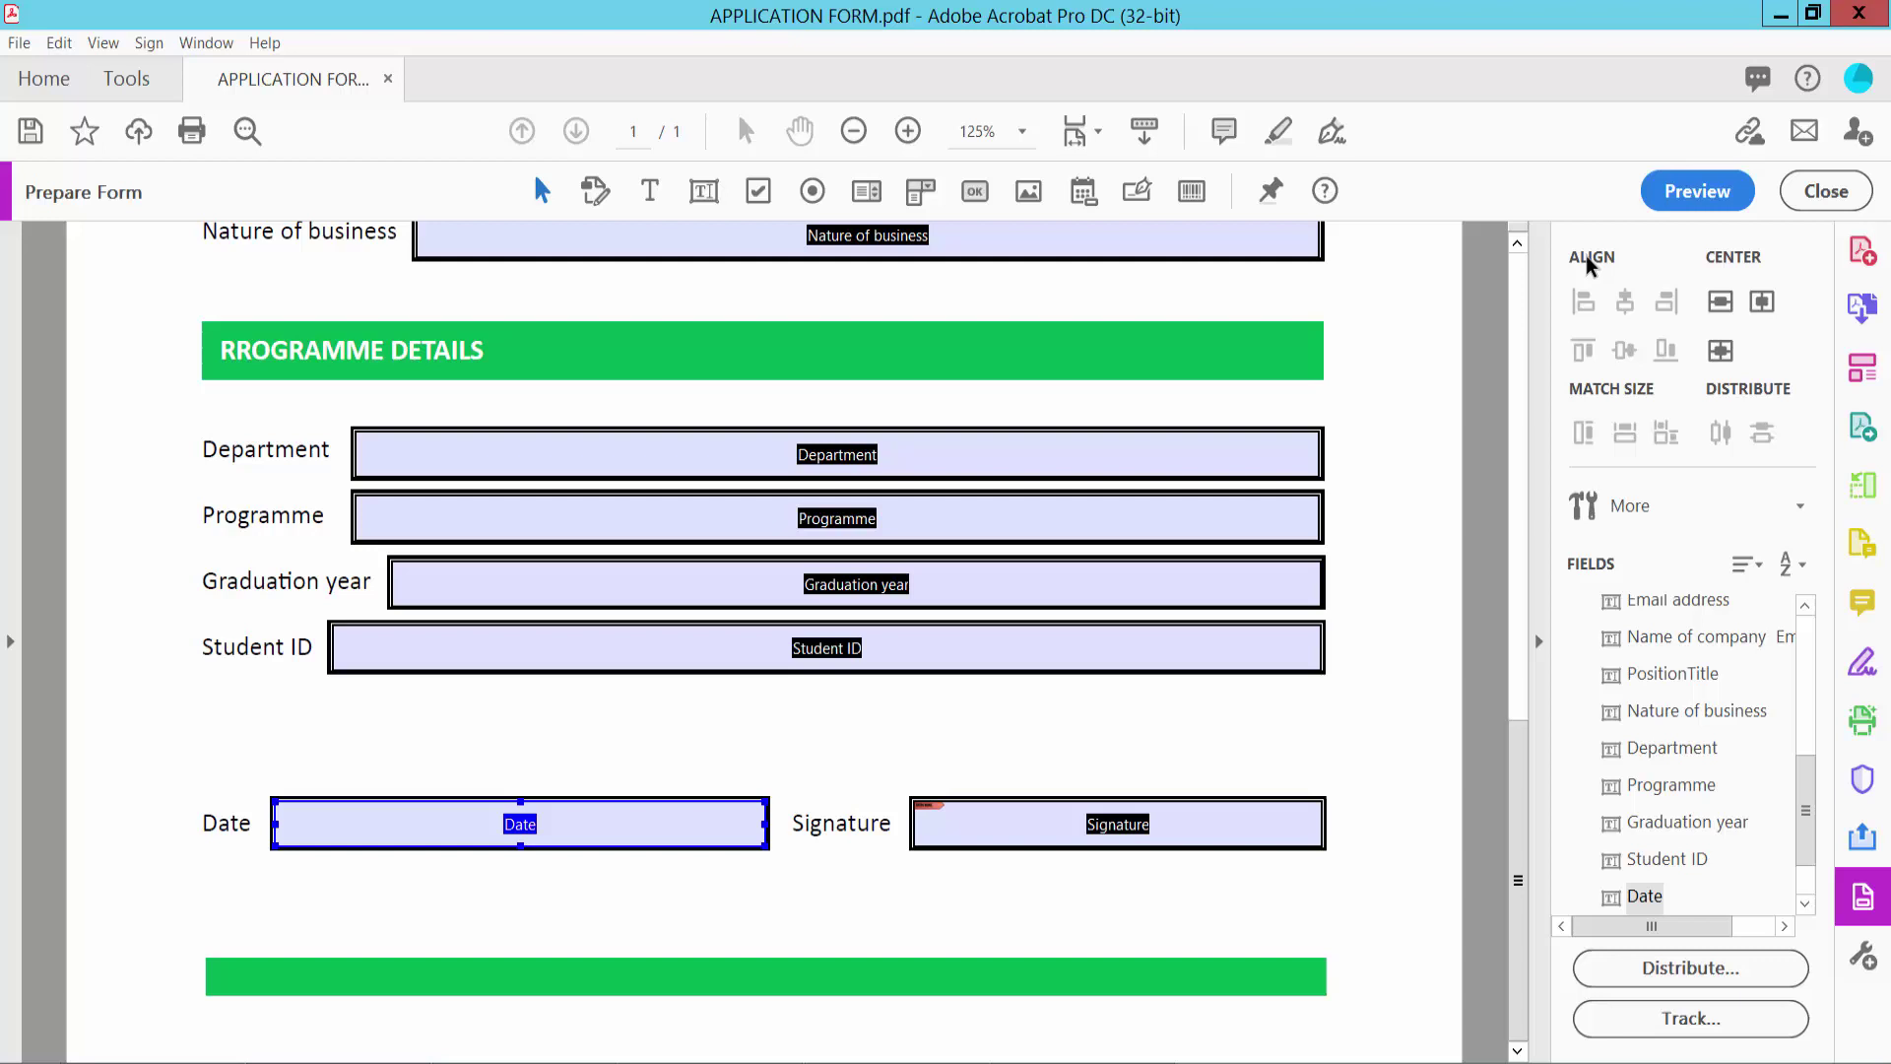
pyautogui.click(1694, 191)
# - Pick 09/20/2022 from the Date field's calendar, then scroll back up and return to editing
pyautogui.click(626, 823)
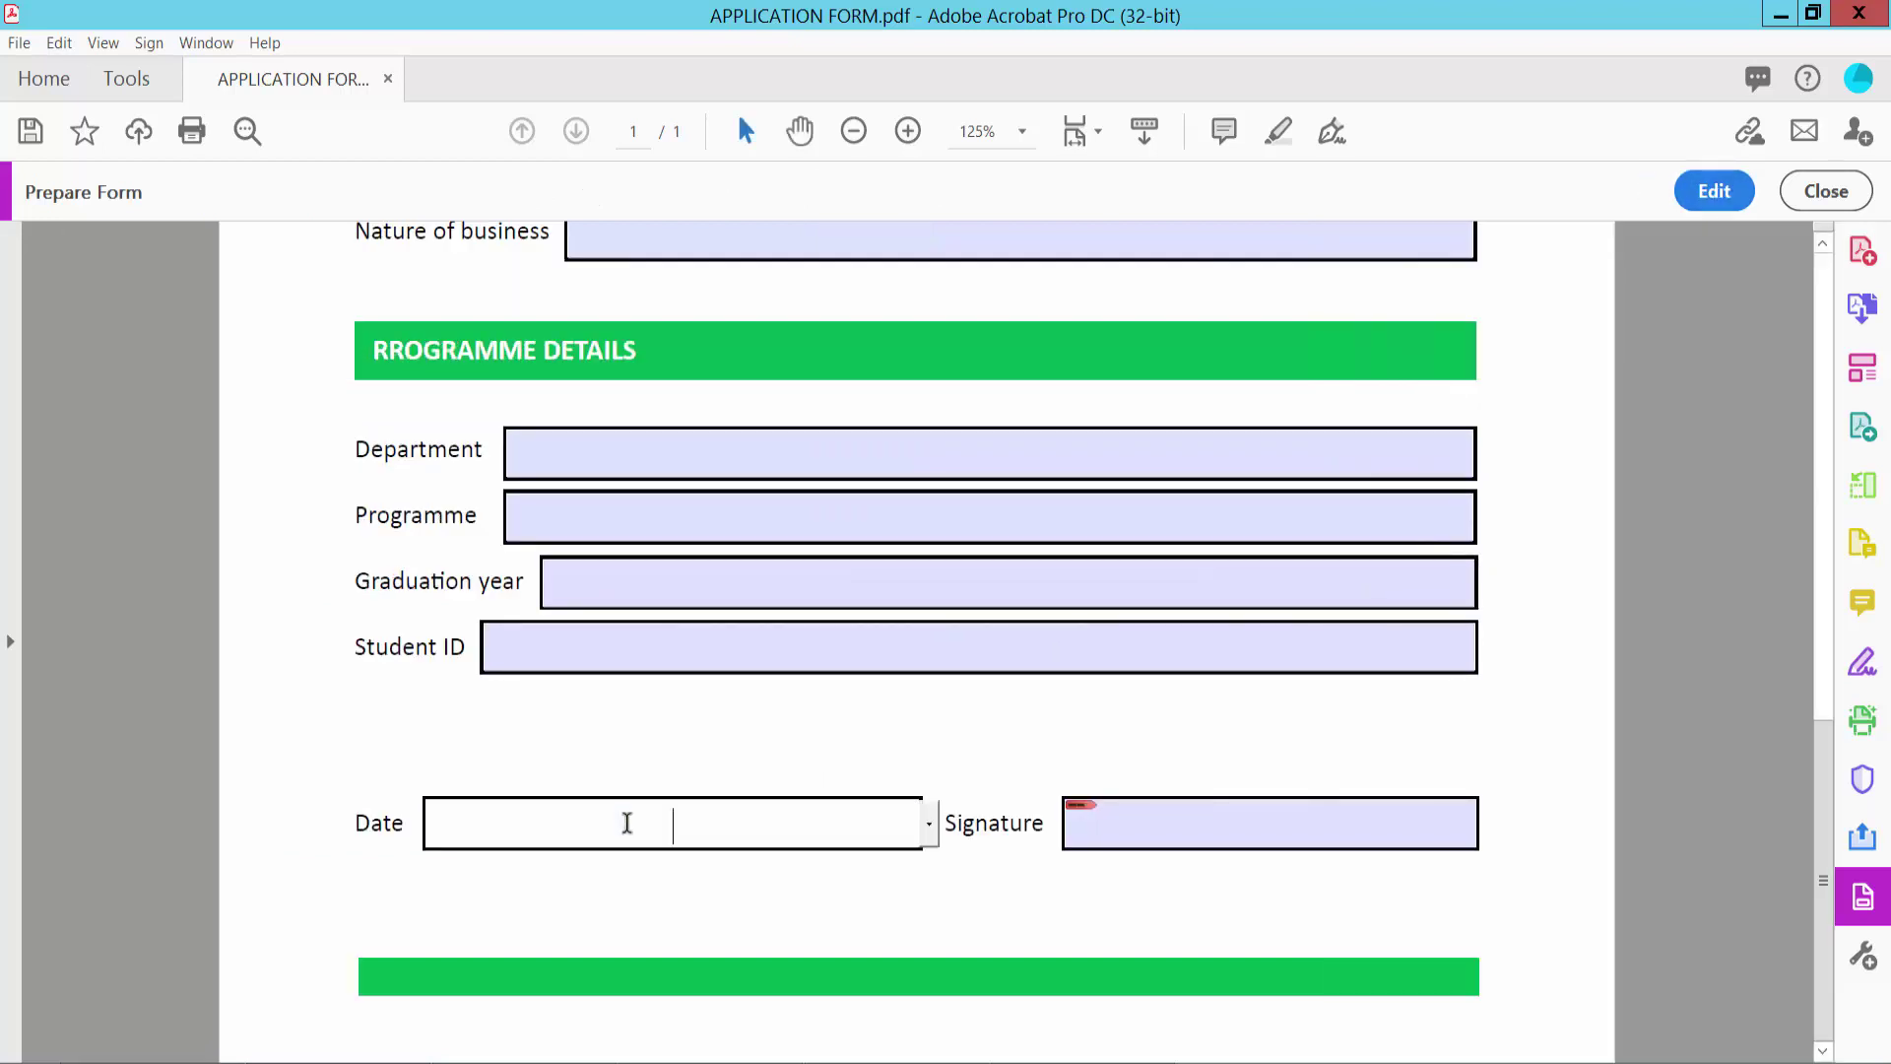
pyautogui.click(930, 827)
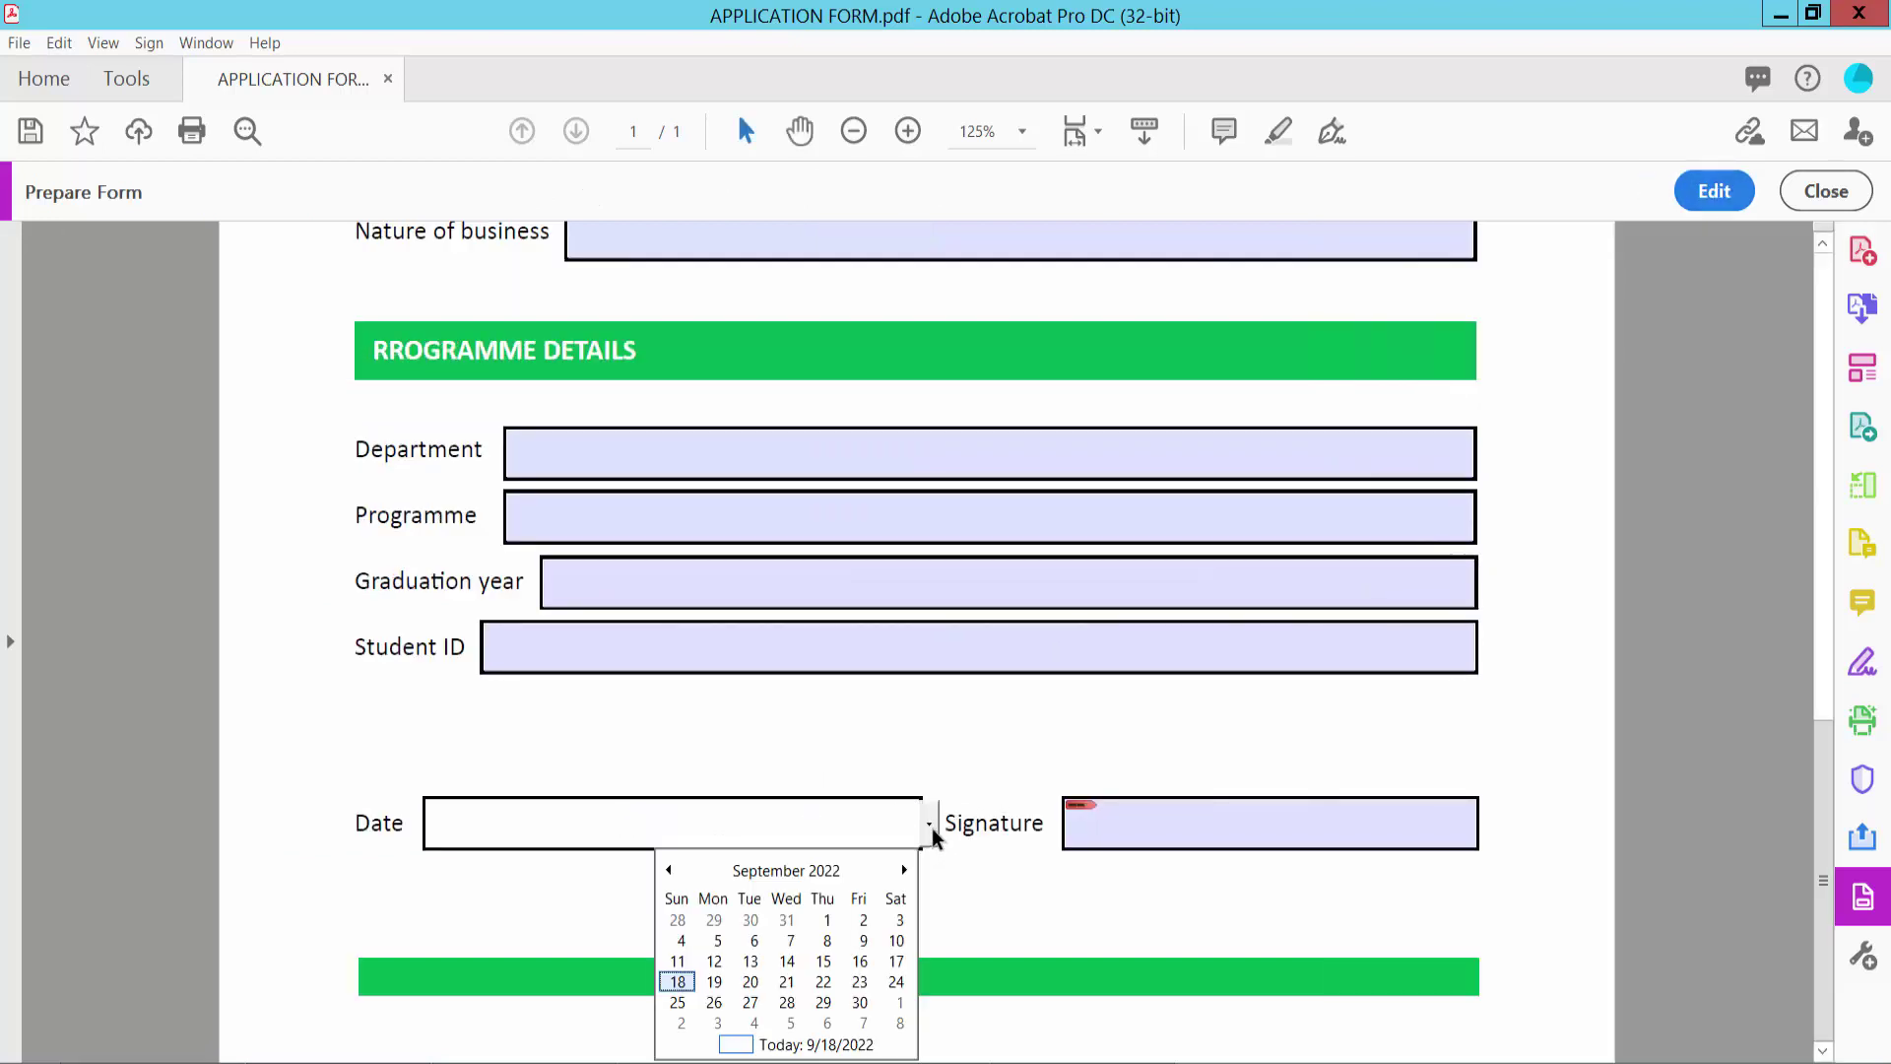
pyautogui.click(750, 982)
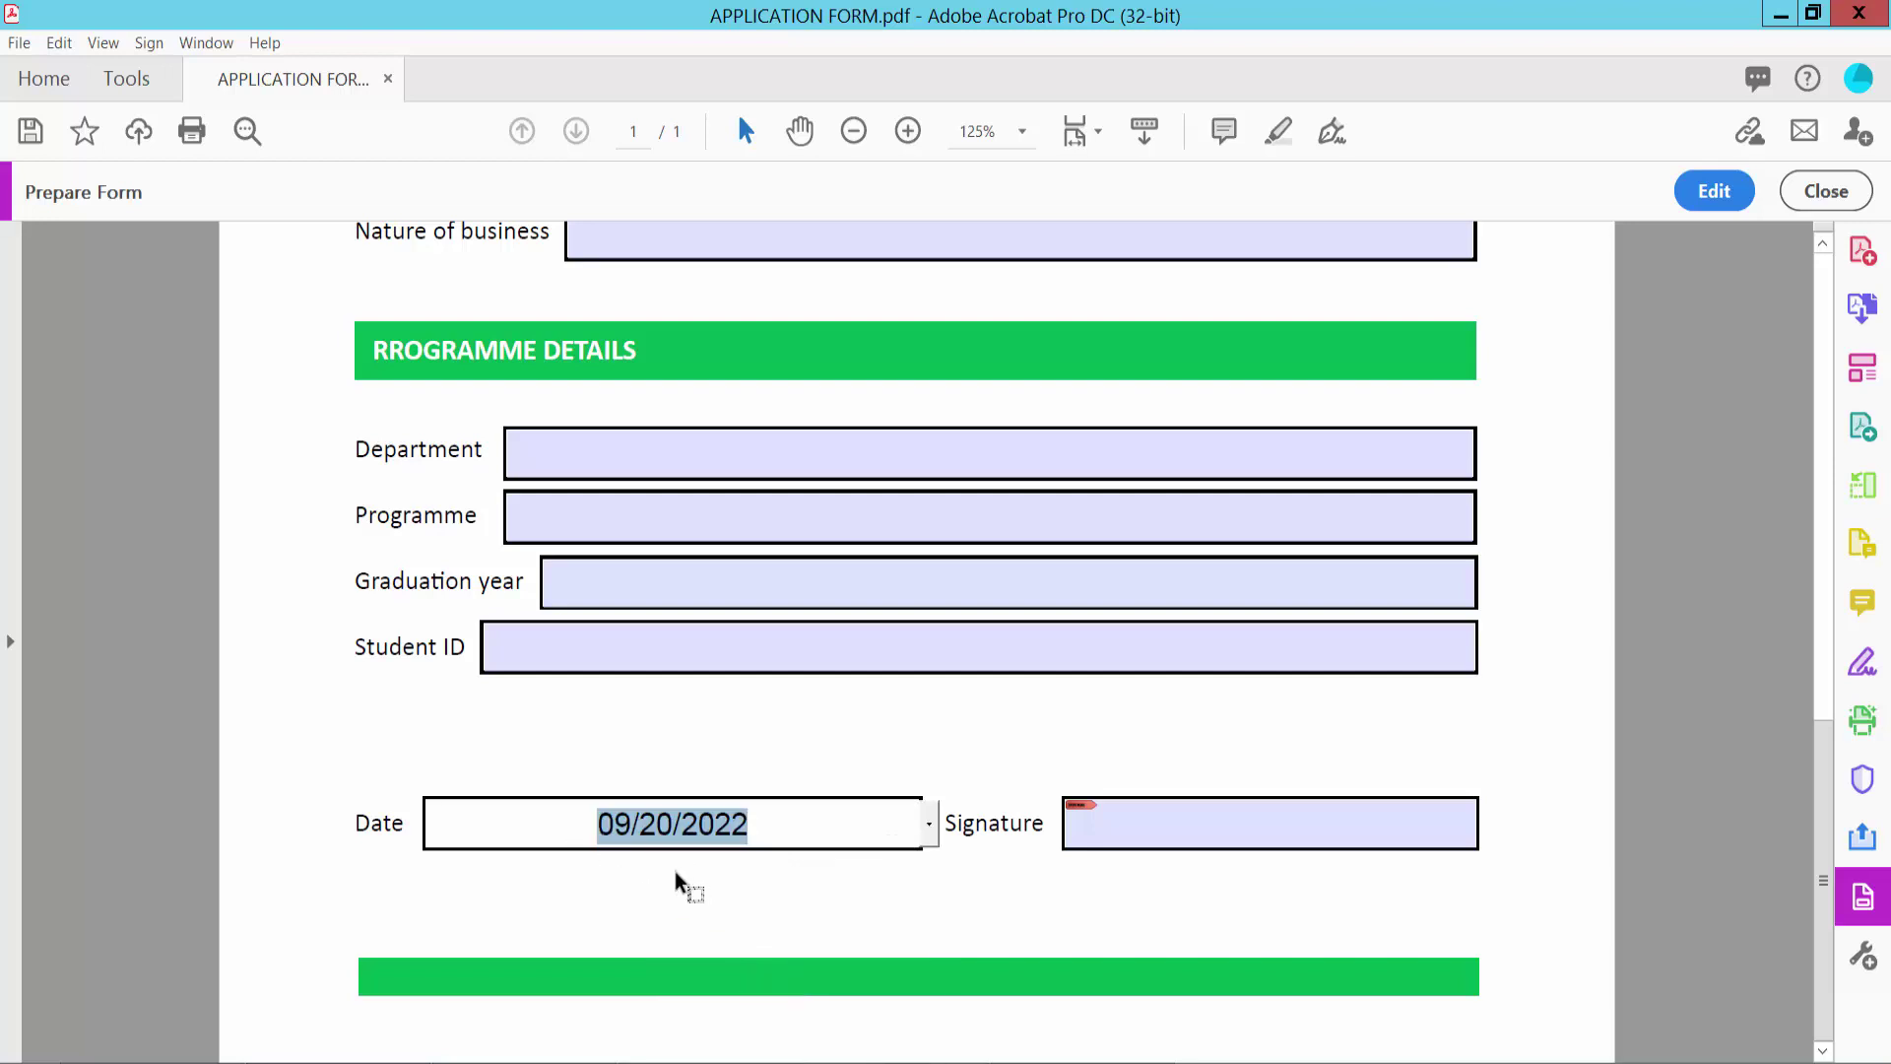
pyautogui.scroll(8, 1313, 541)
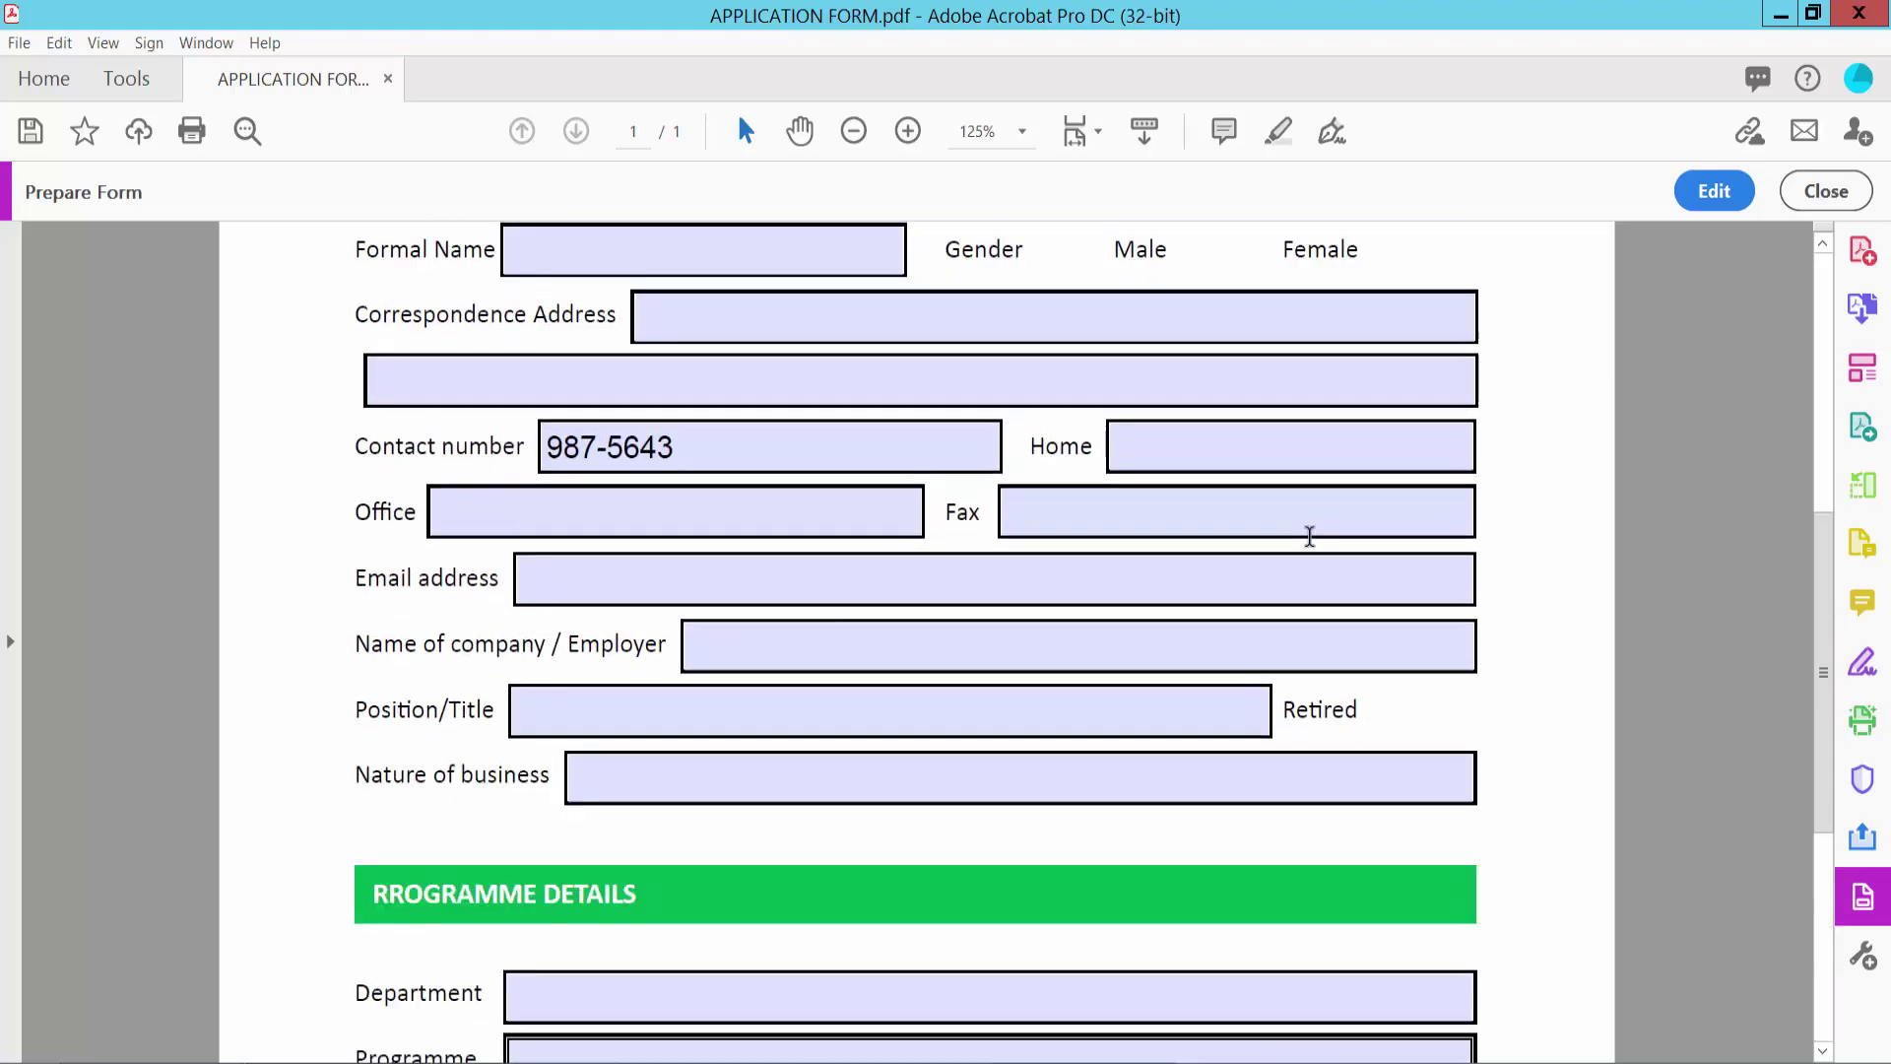
pyautogui.scroll(3, 1313, 537)
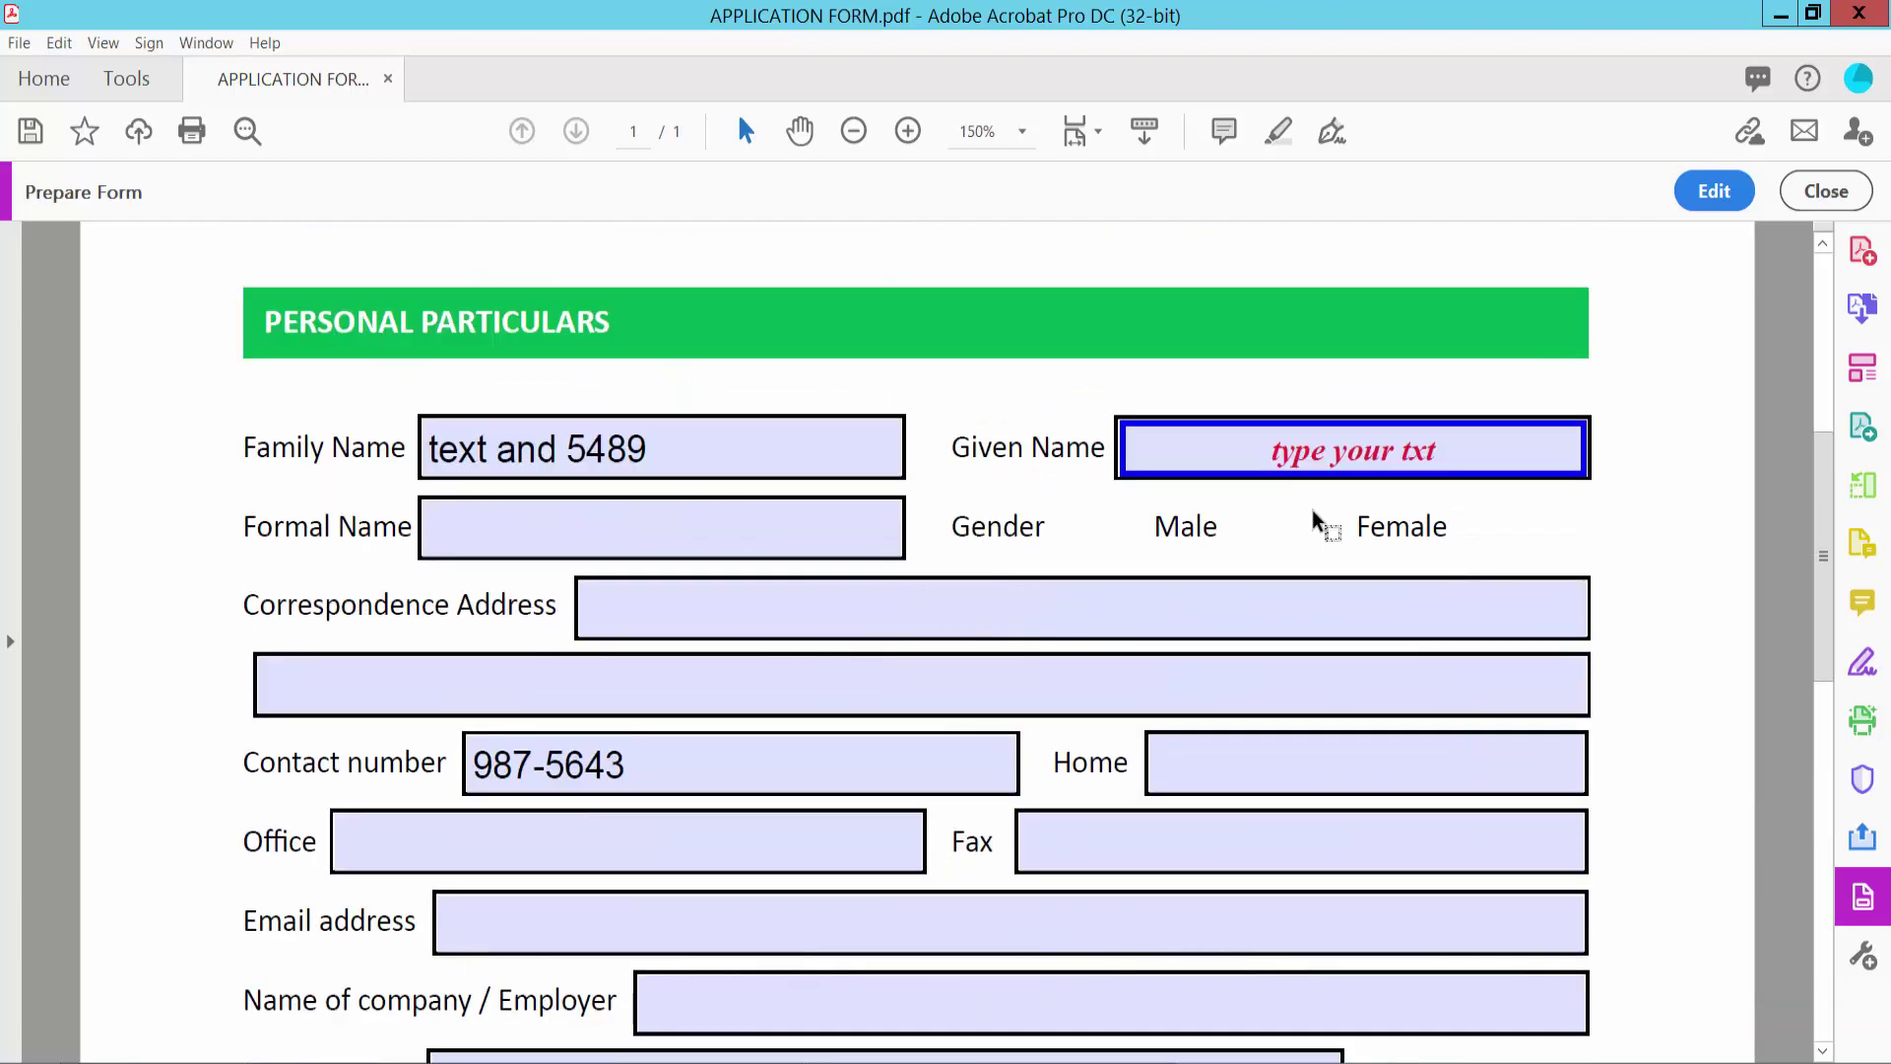
pyautogui.scroll(3, 1325, 576)
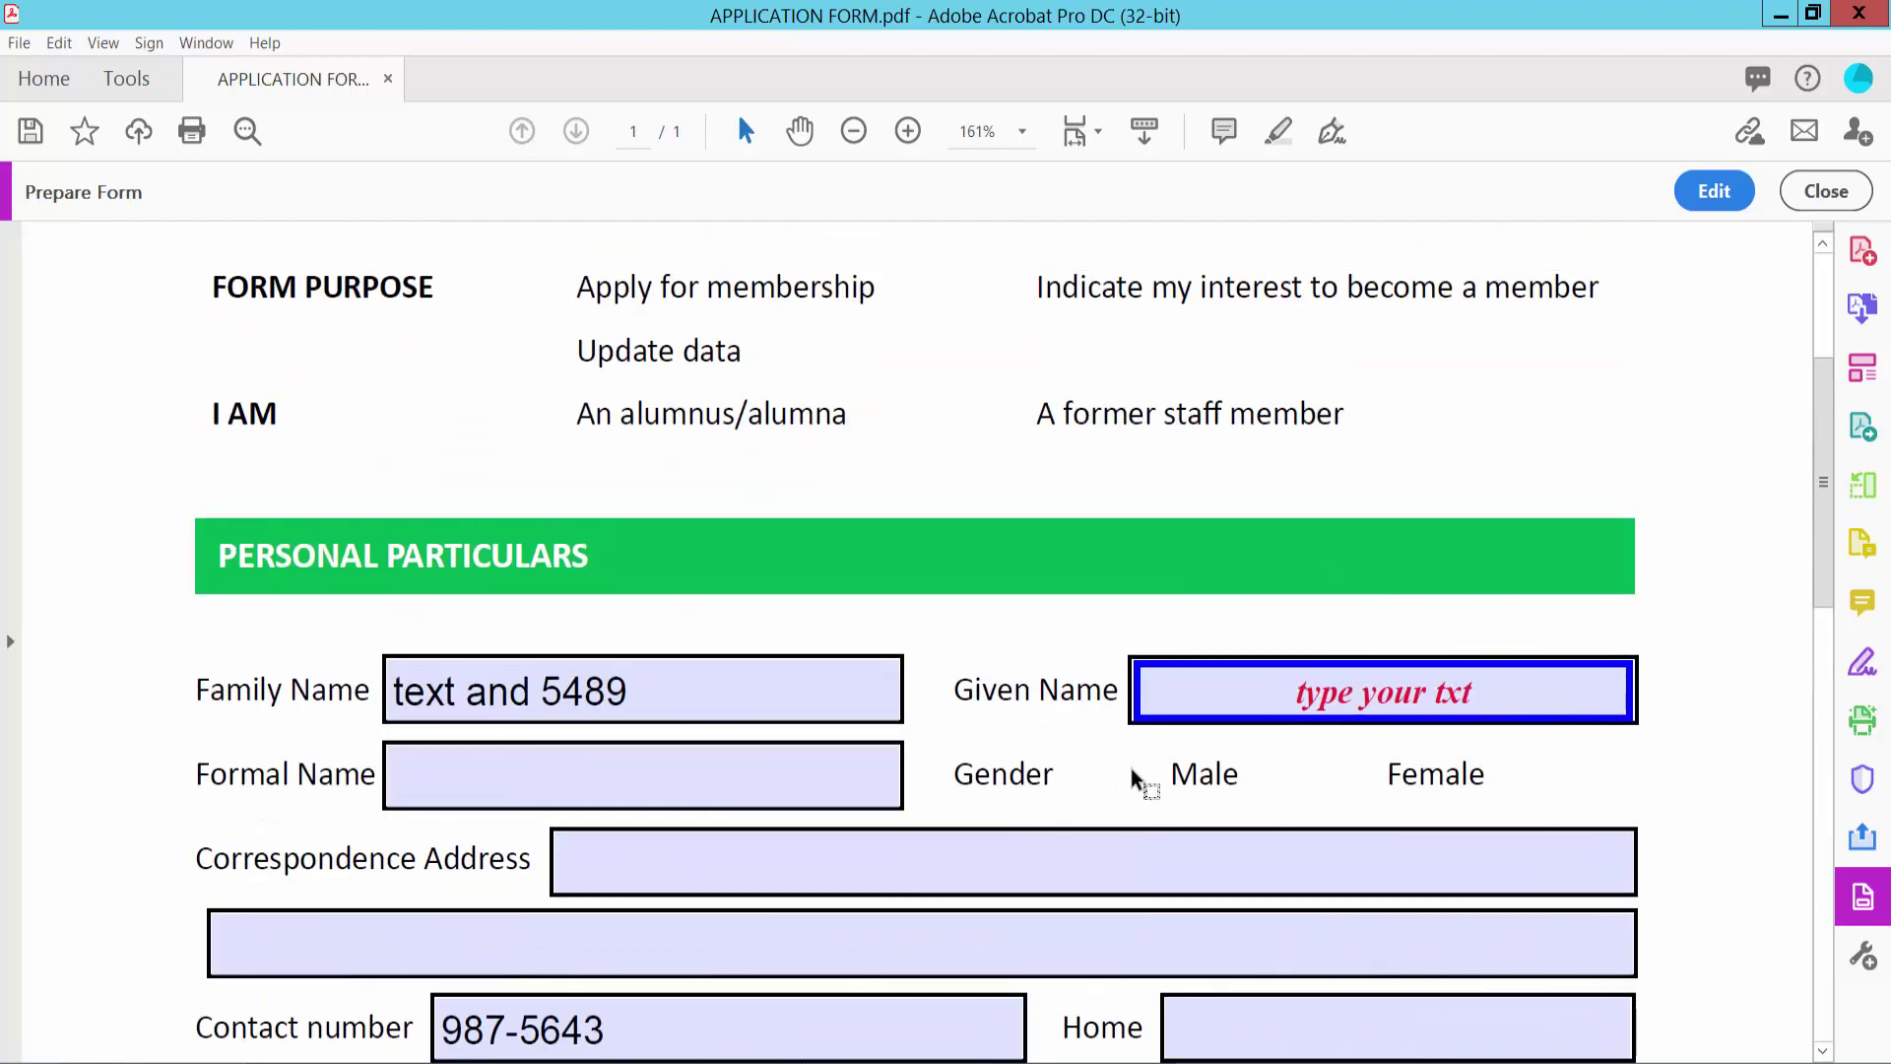
pyautogui.click(1714, 191)
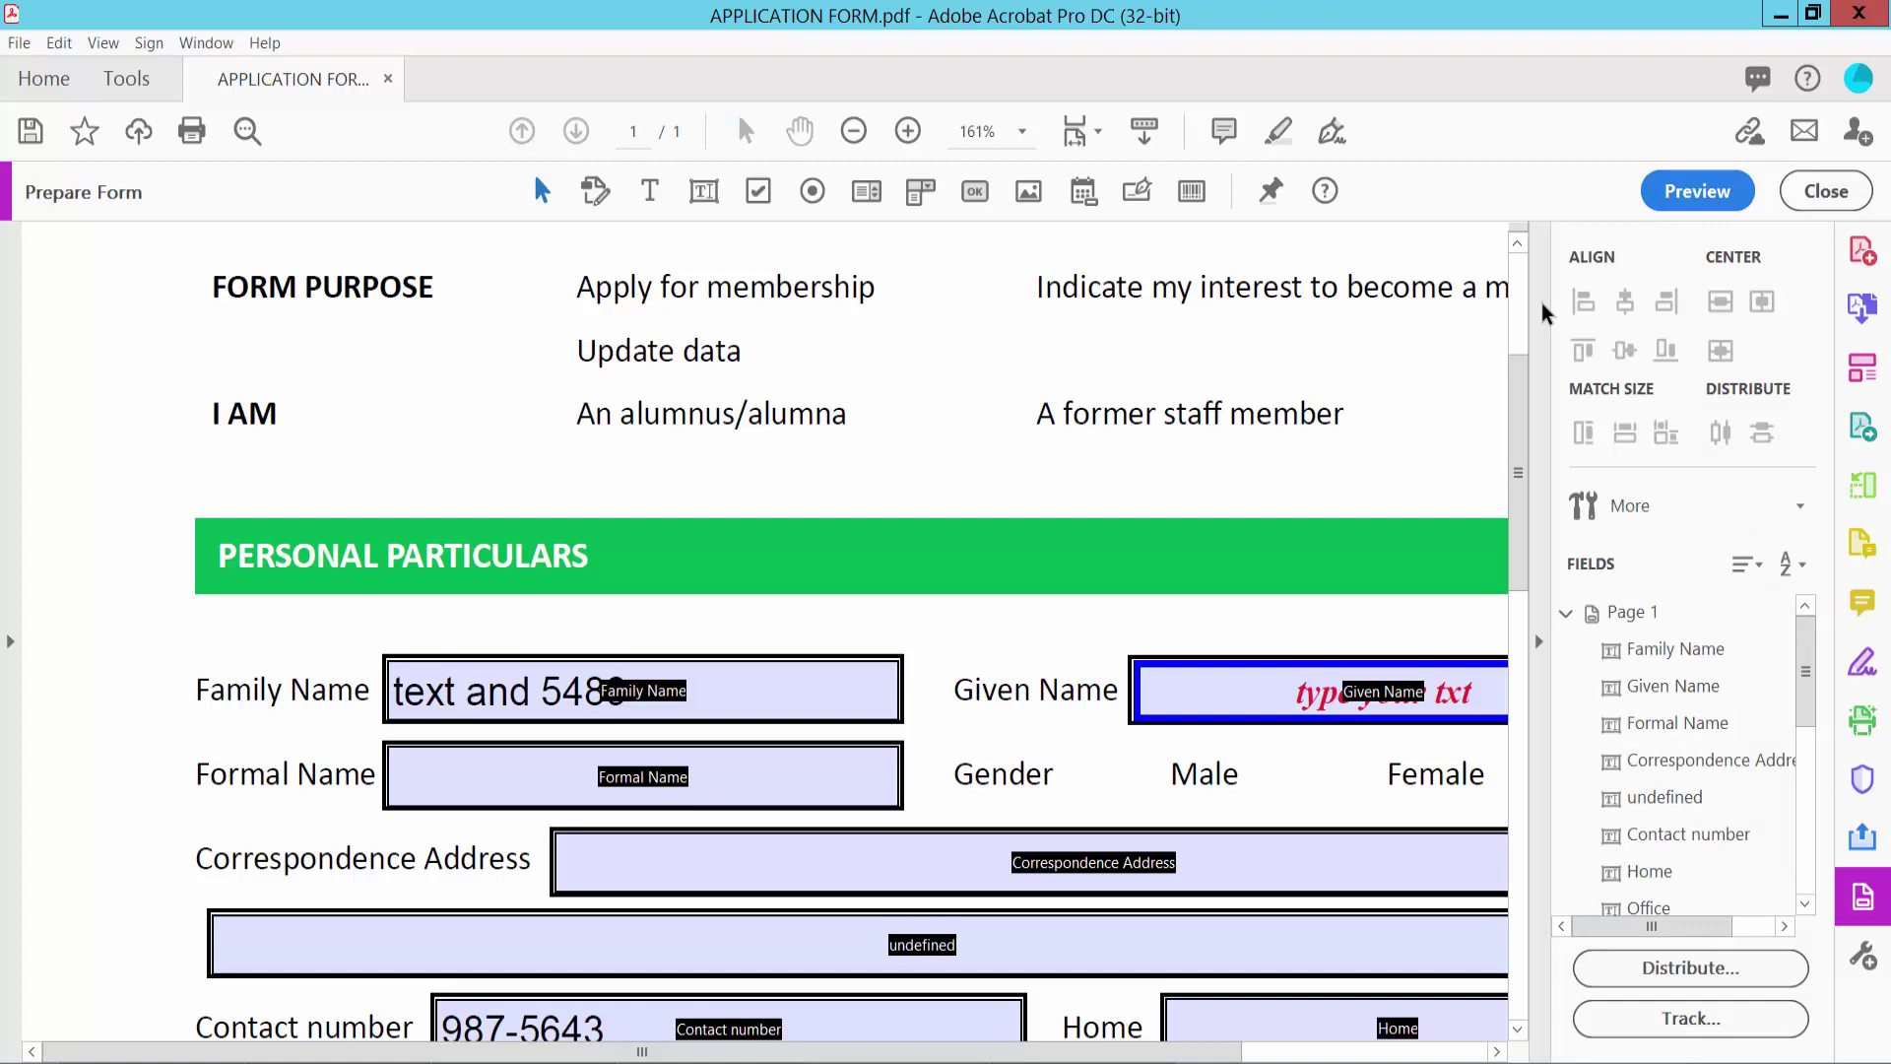
# - Draw check box fields just before Male and Female on the Gender line
pyautogui.scroll(2, 1227, 789)
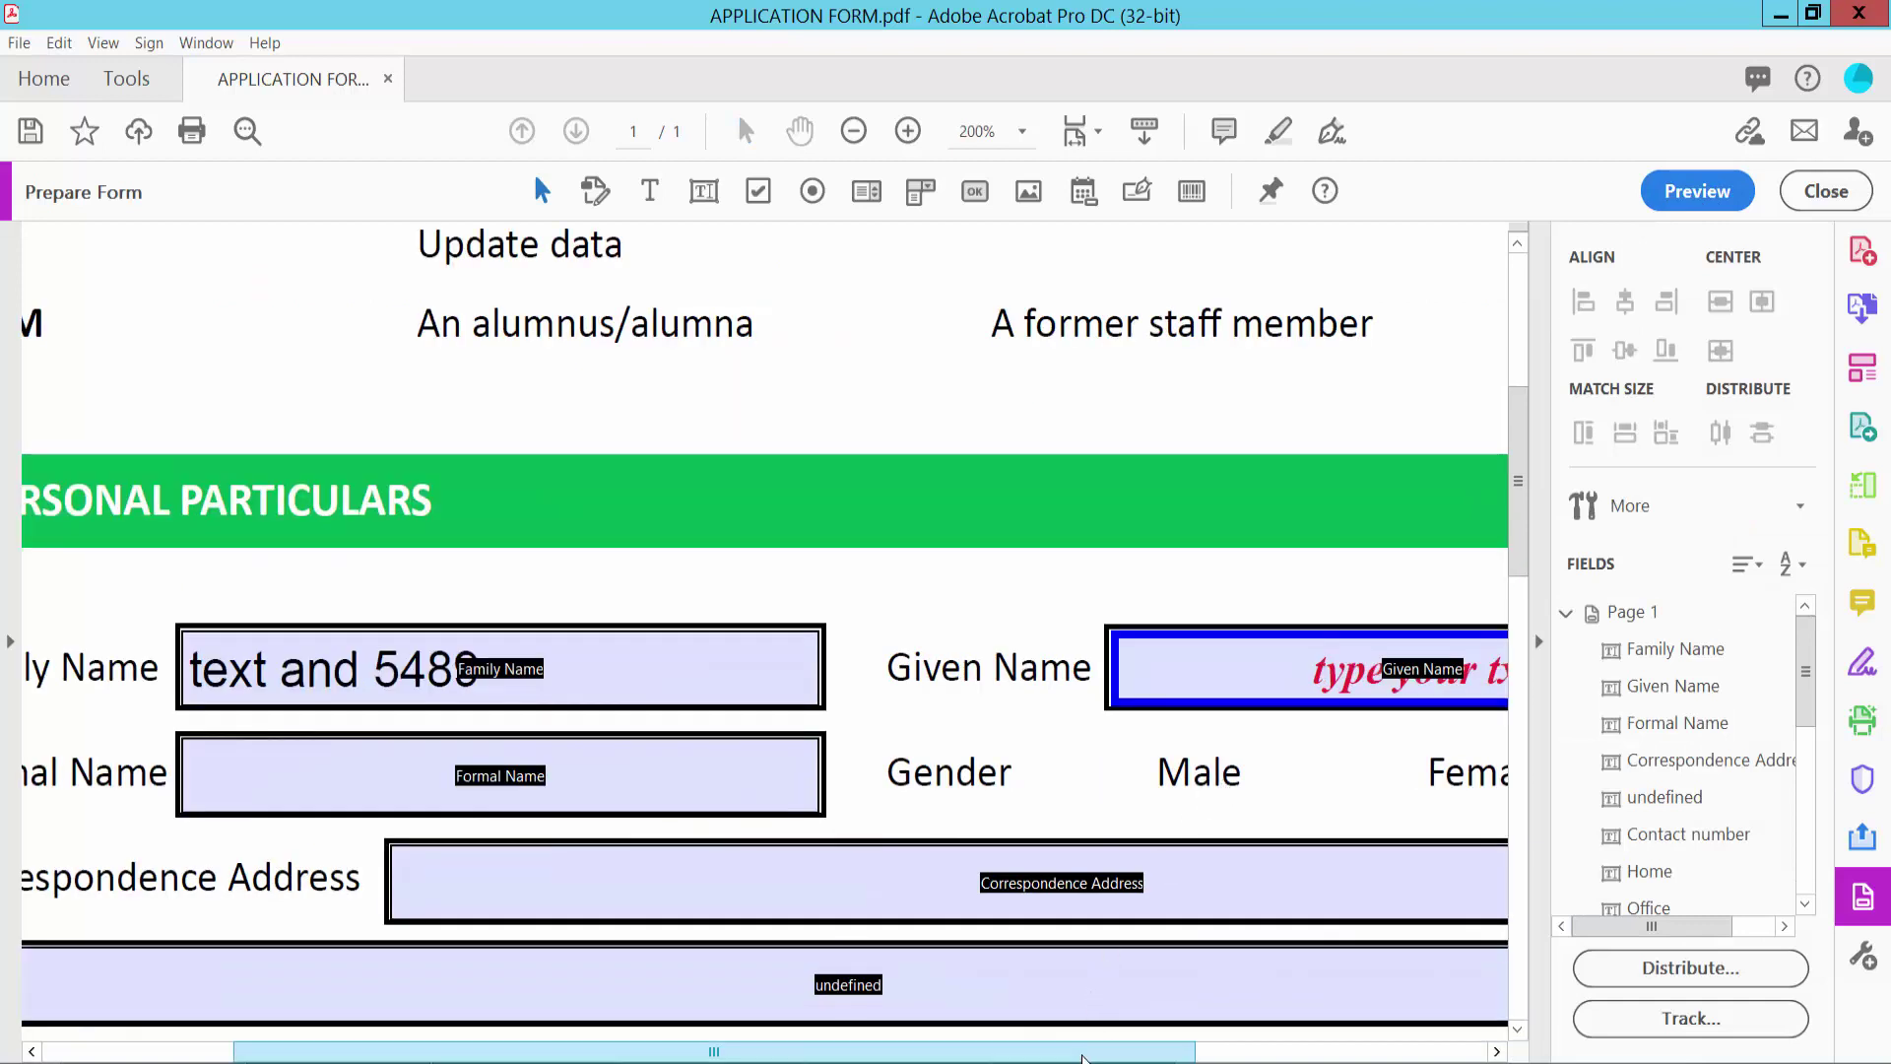
pyautogui.moveTo(1088, 1051); pyautogui.dragTo(1324, 1051)
pyautogui.scroll(-1, 1404, 707)
pyautogui.scroll(-1, 1406, 707)
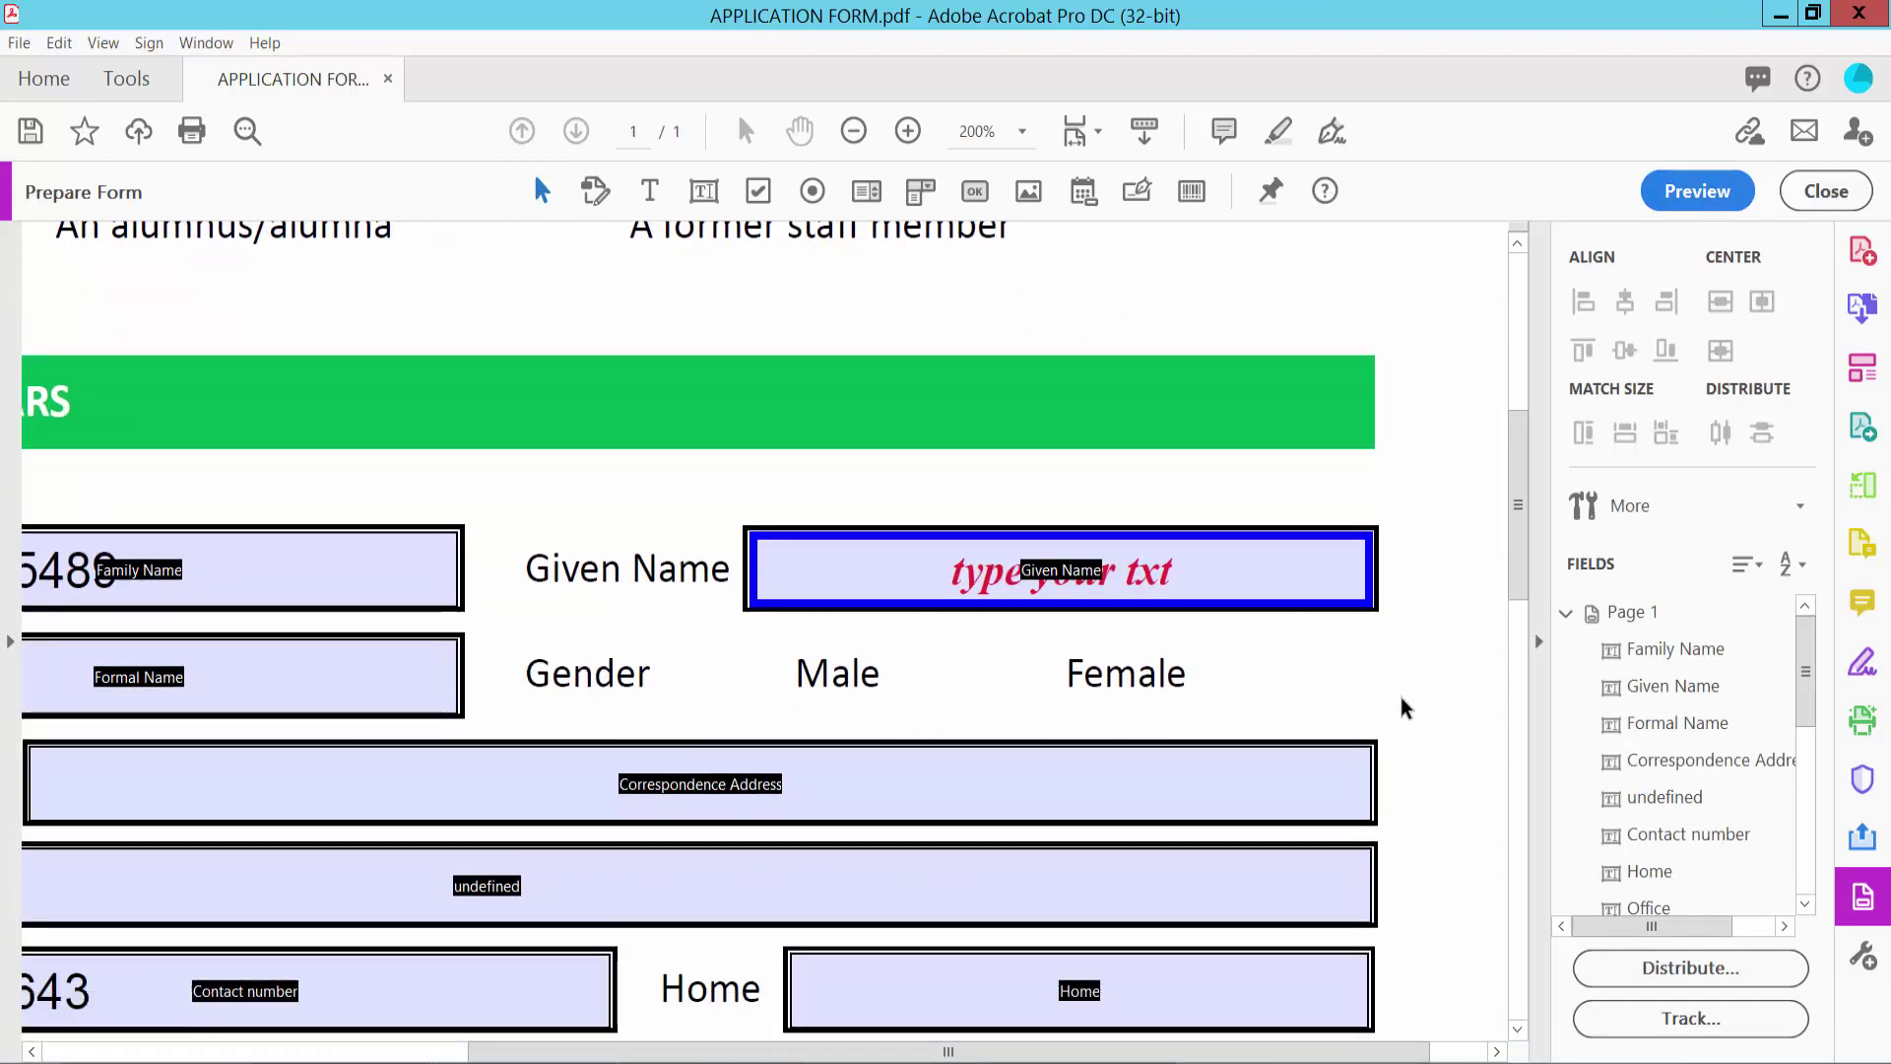
pyautogui.click(760, 193)
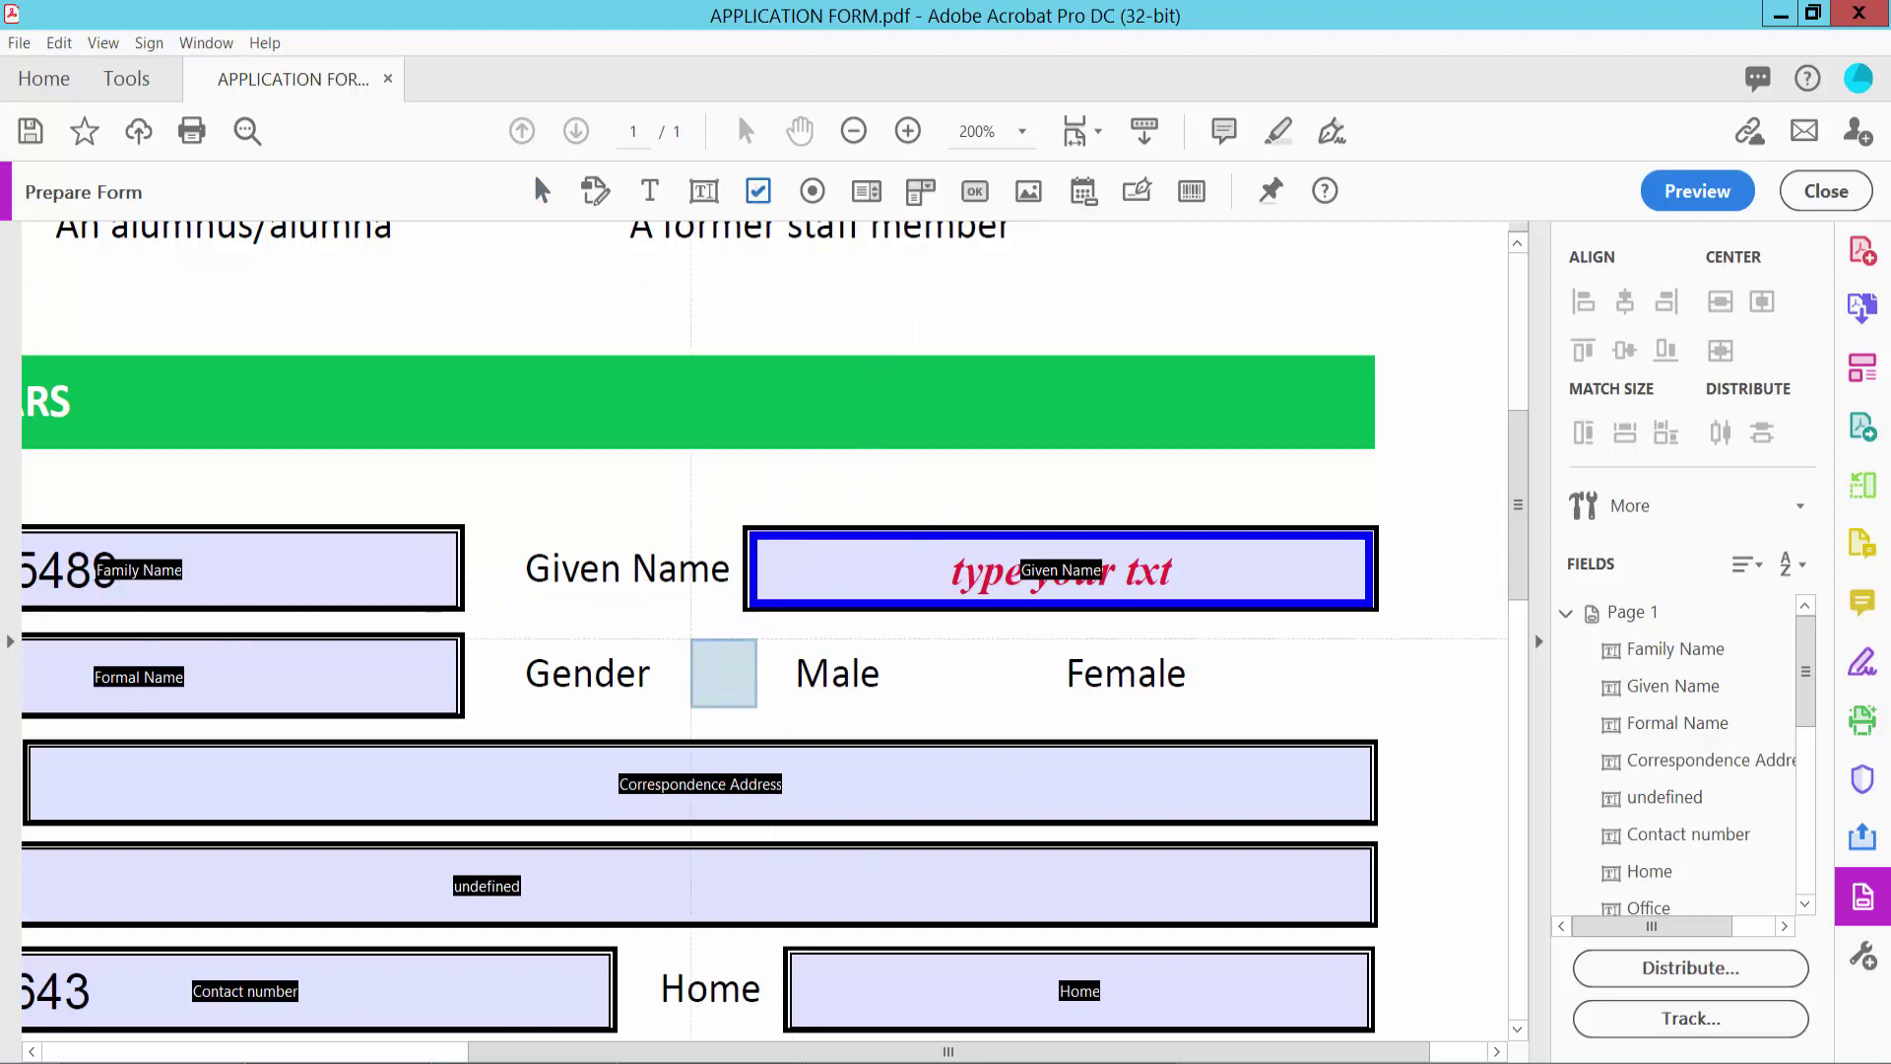
pyautogui.moveTo(690, 639); pyautogui.dragTo(776, 715)
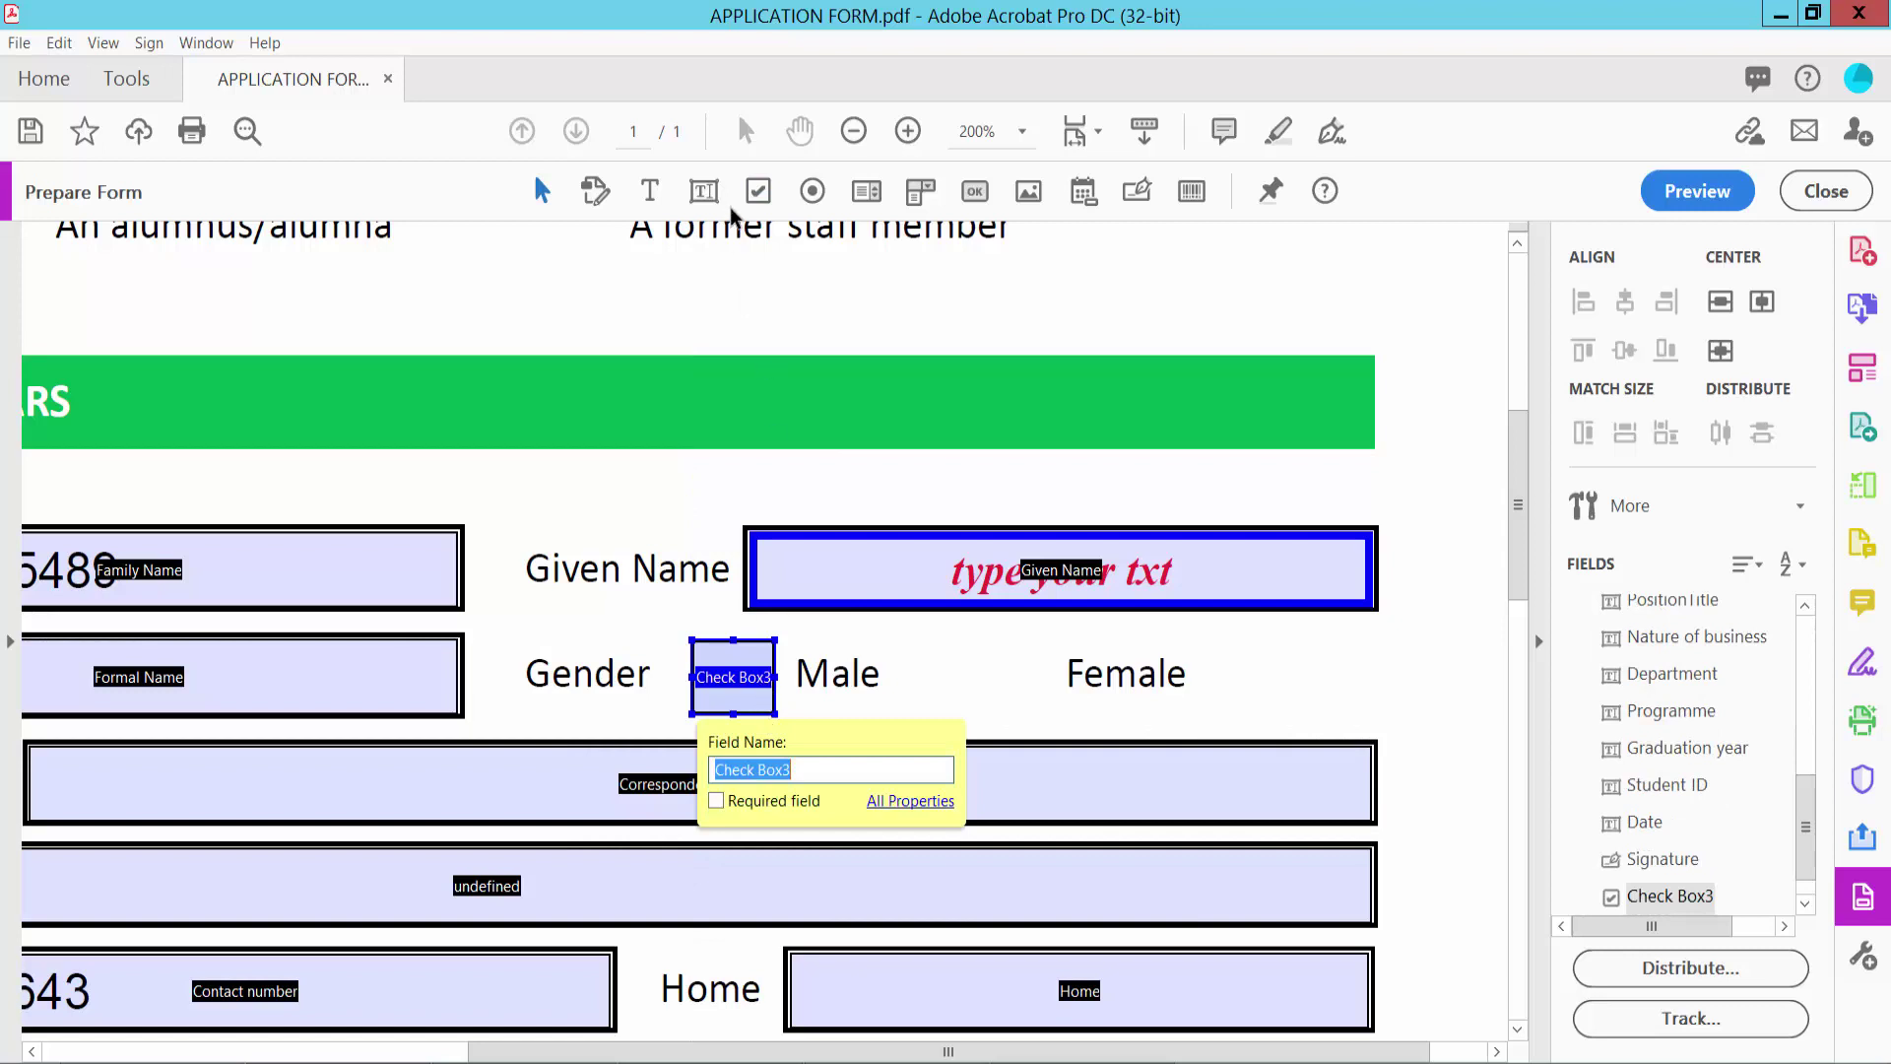
pyautogui.click(758, 191)
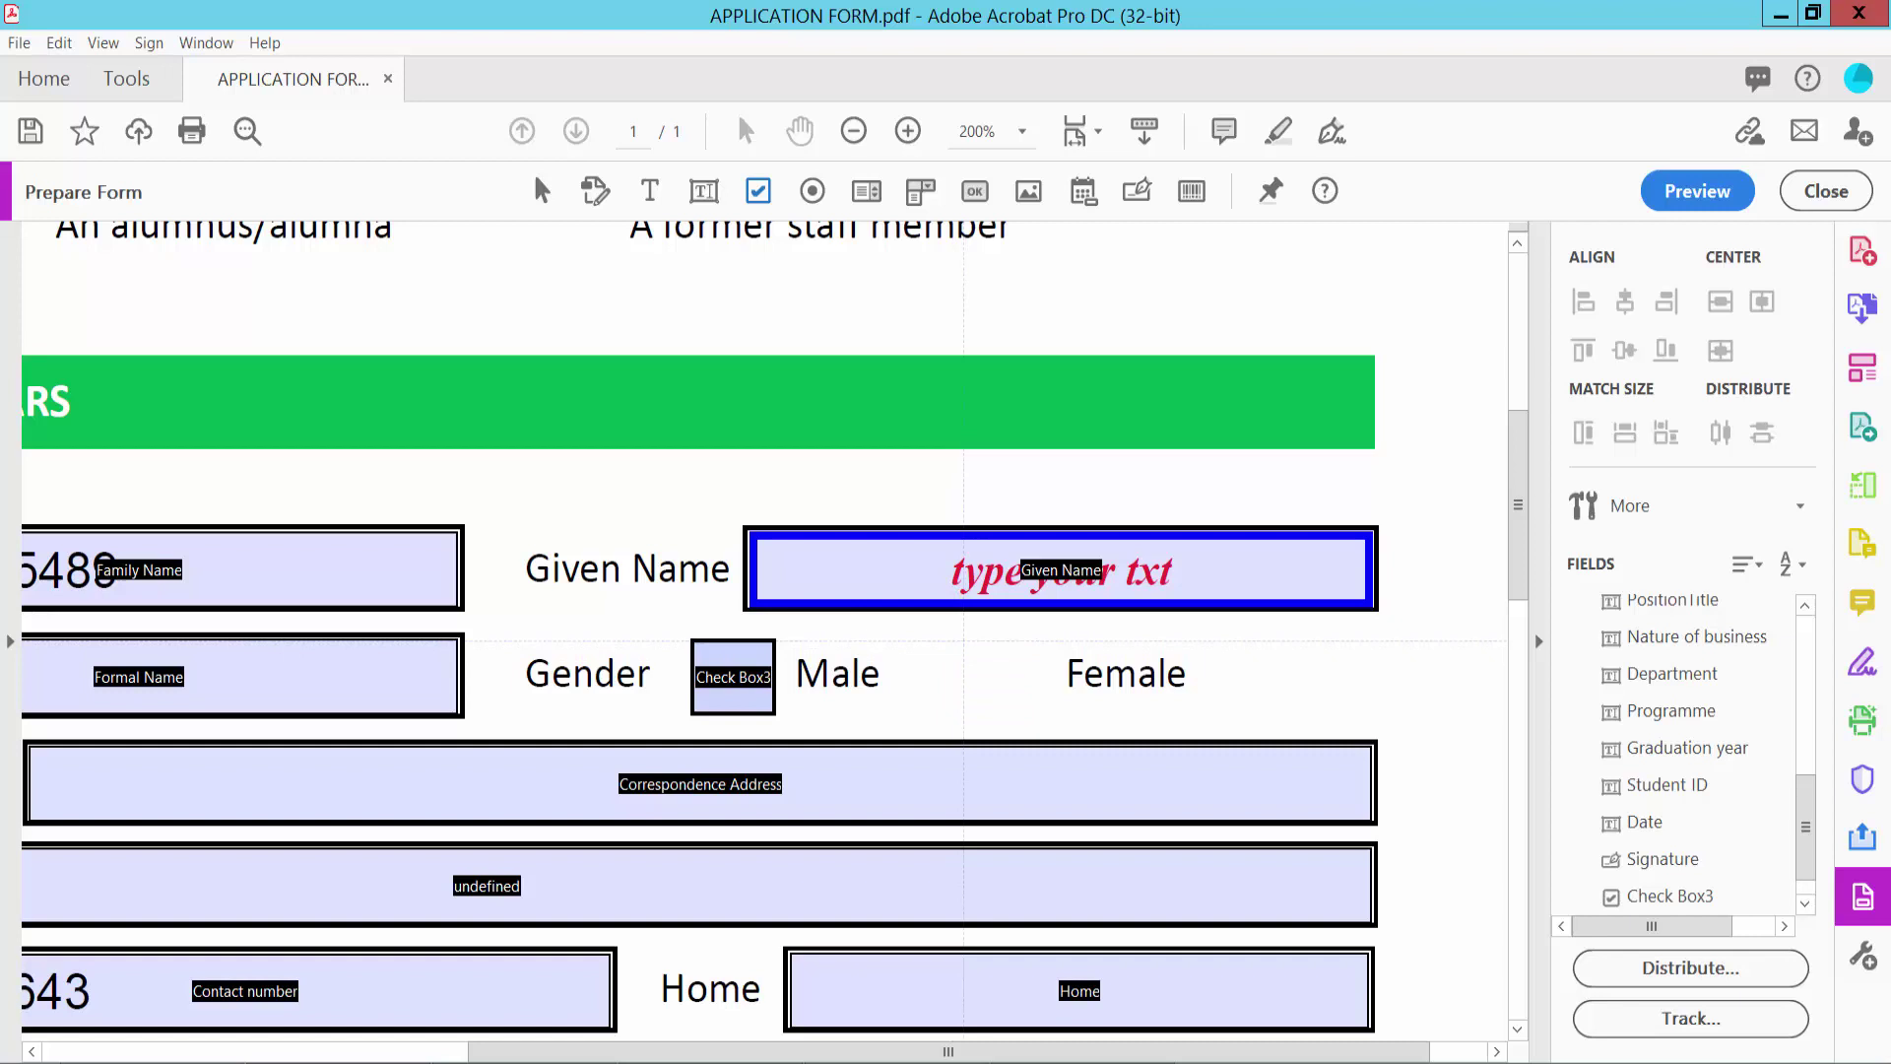
pyautogui.moveTo(964, 640); pyautogui.dragTo(1052, 718)
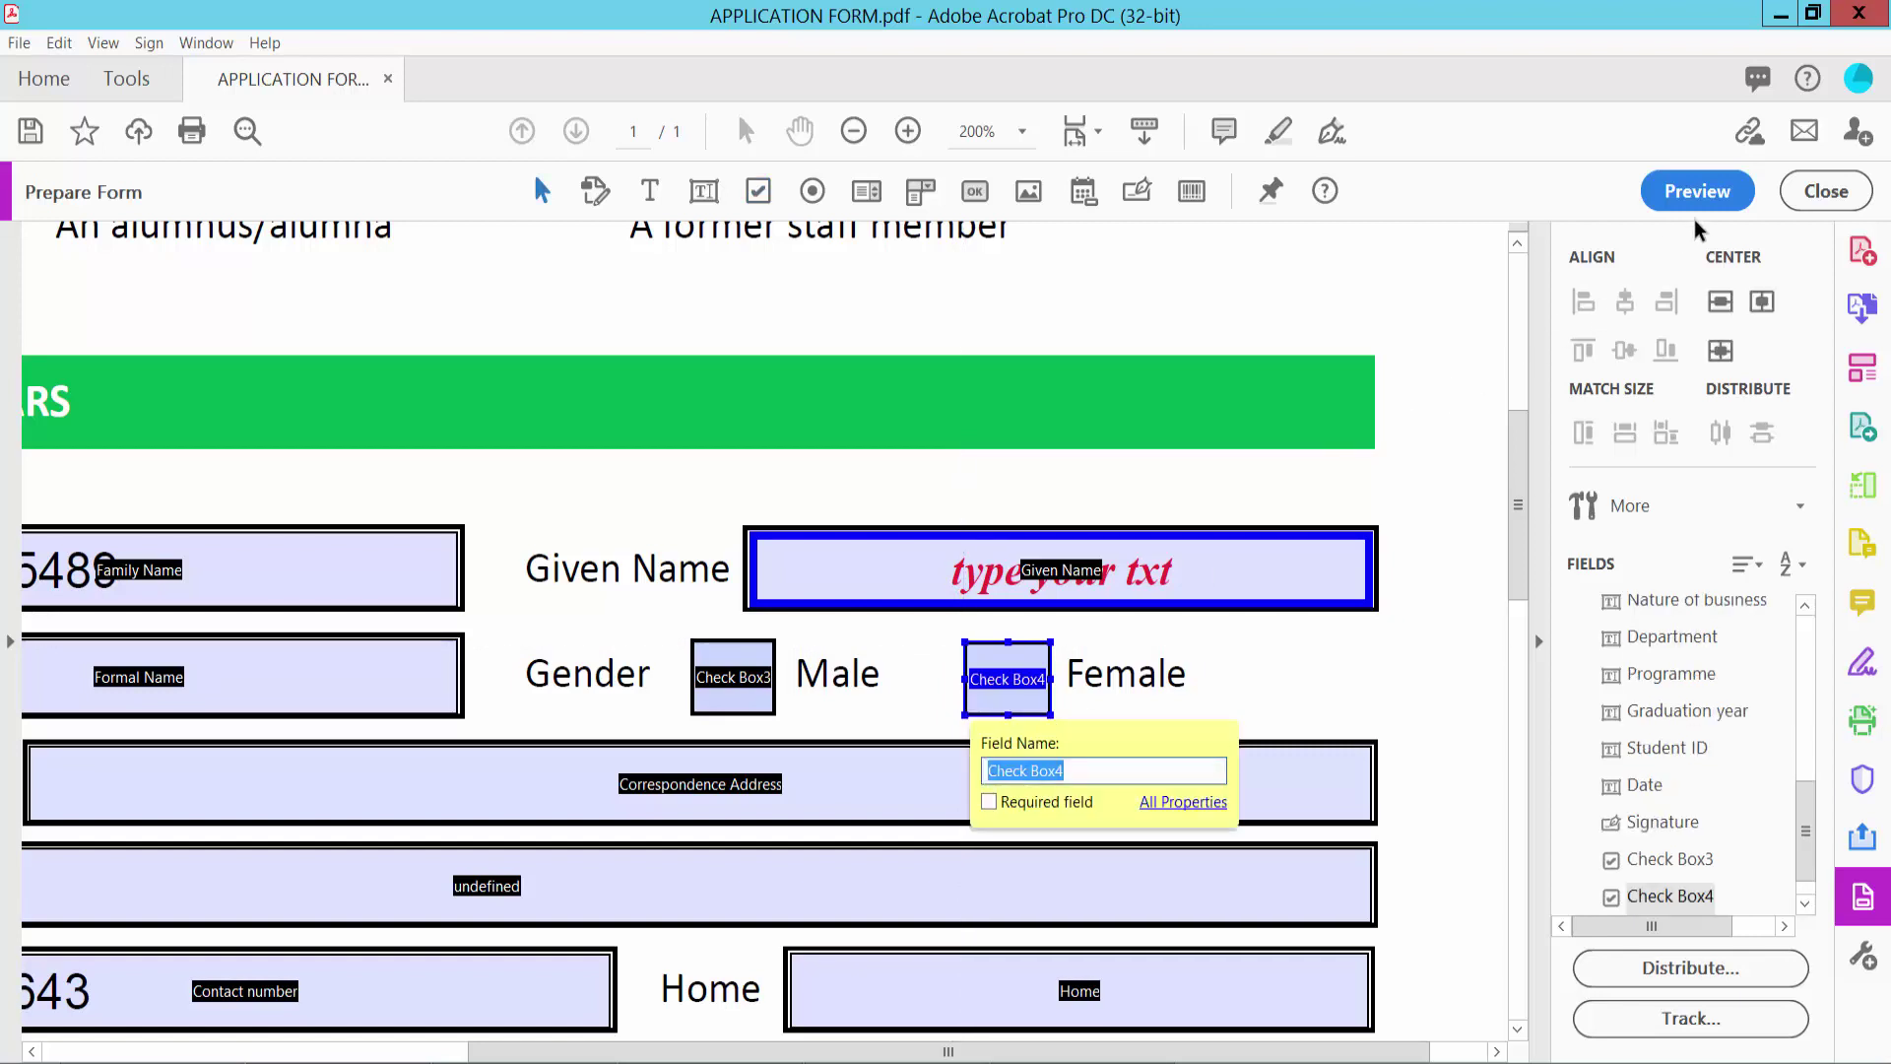
# - Preview the form and test the Gender check boxes, leaving Male ticked and Female empty
pyautogui.click(1703, 191)
pyautogui.click(950, 678)
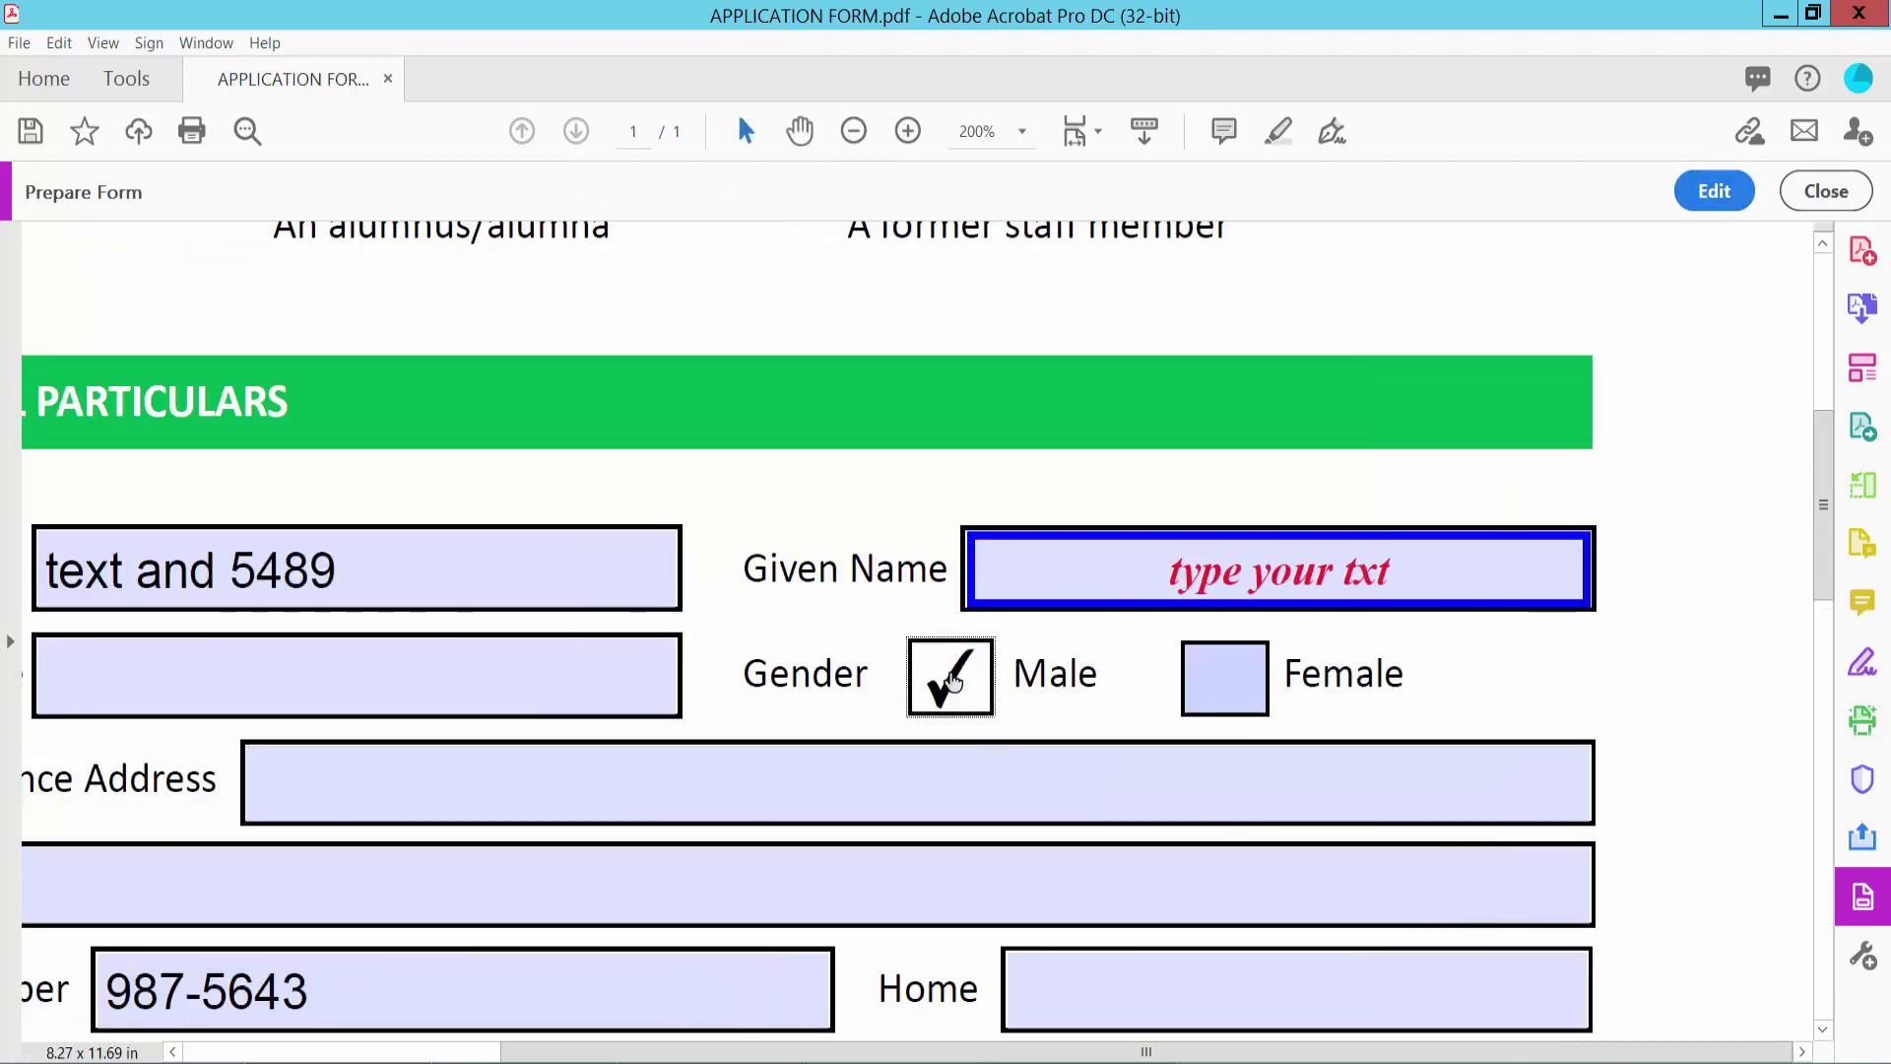
pyautogui.click(921, 689)
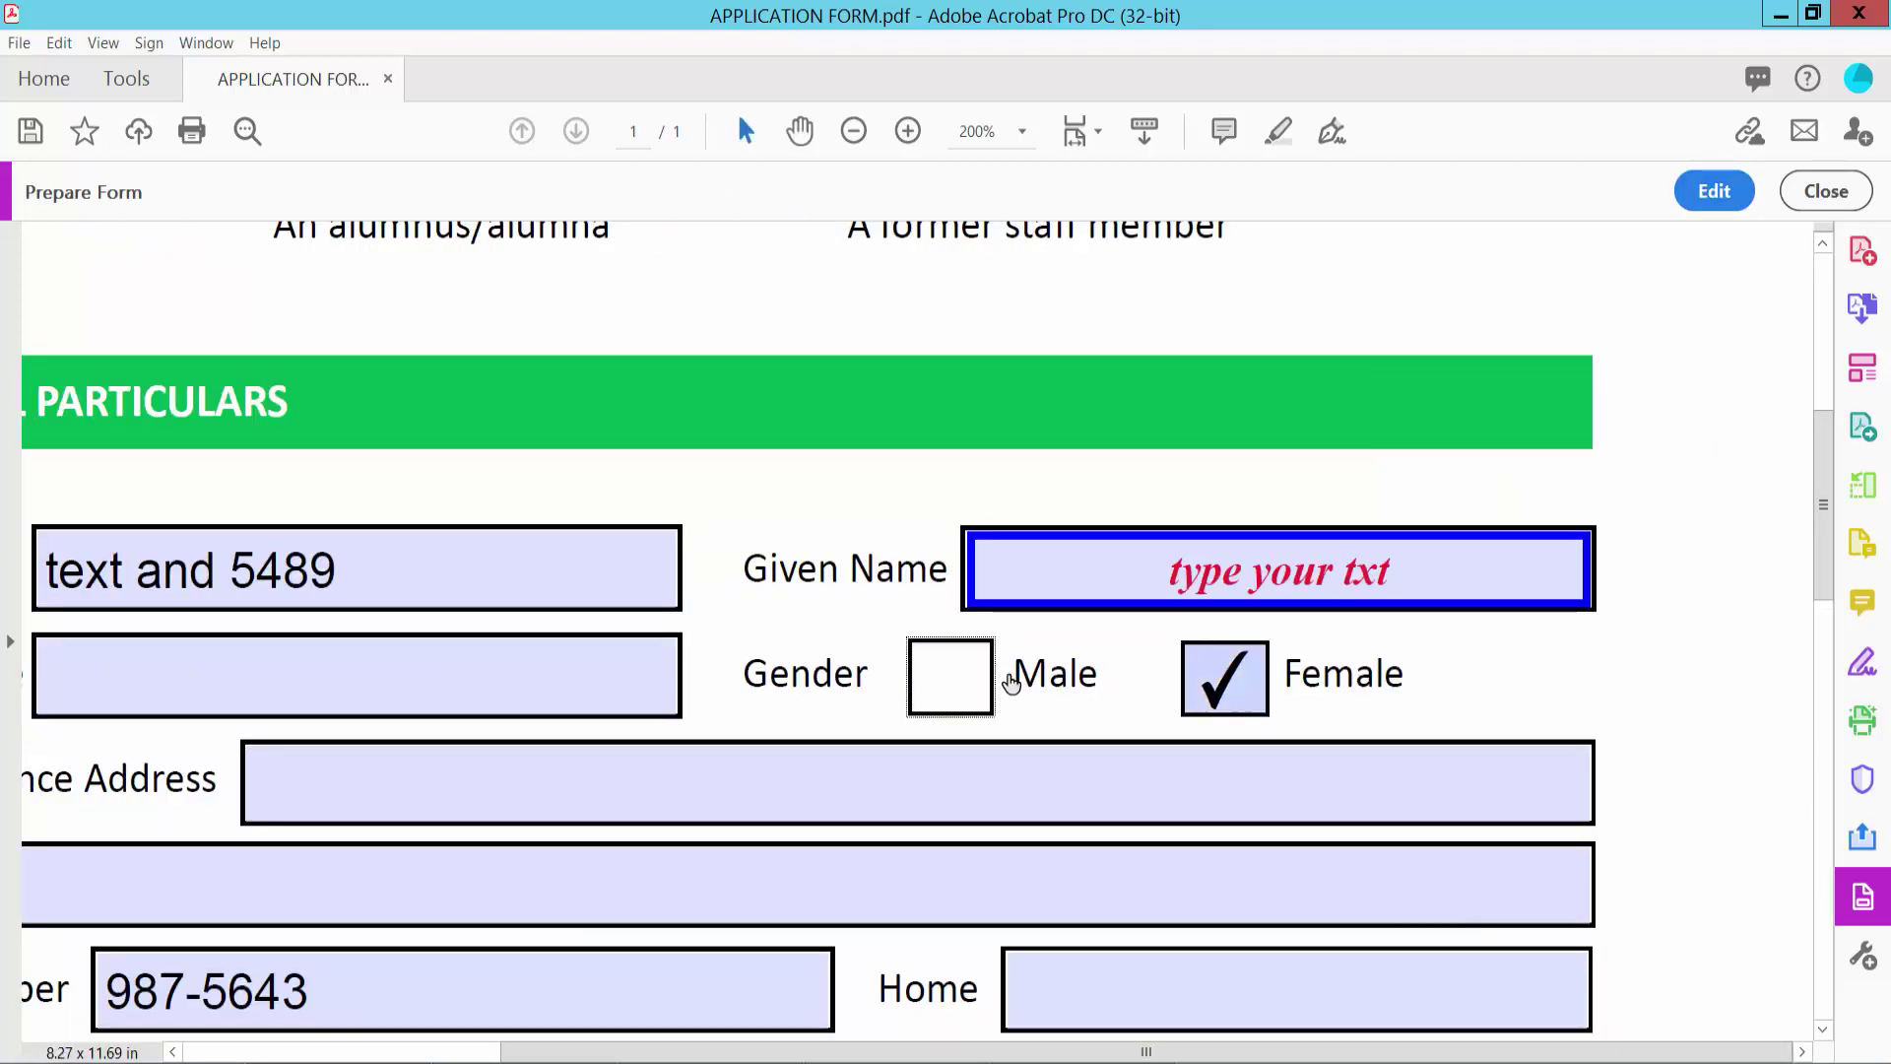
pyautogui.click(950, 695)
pyautogui.click(1224, 679)
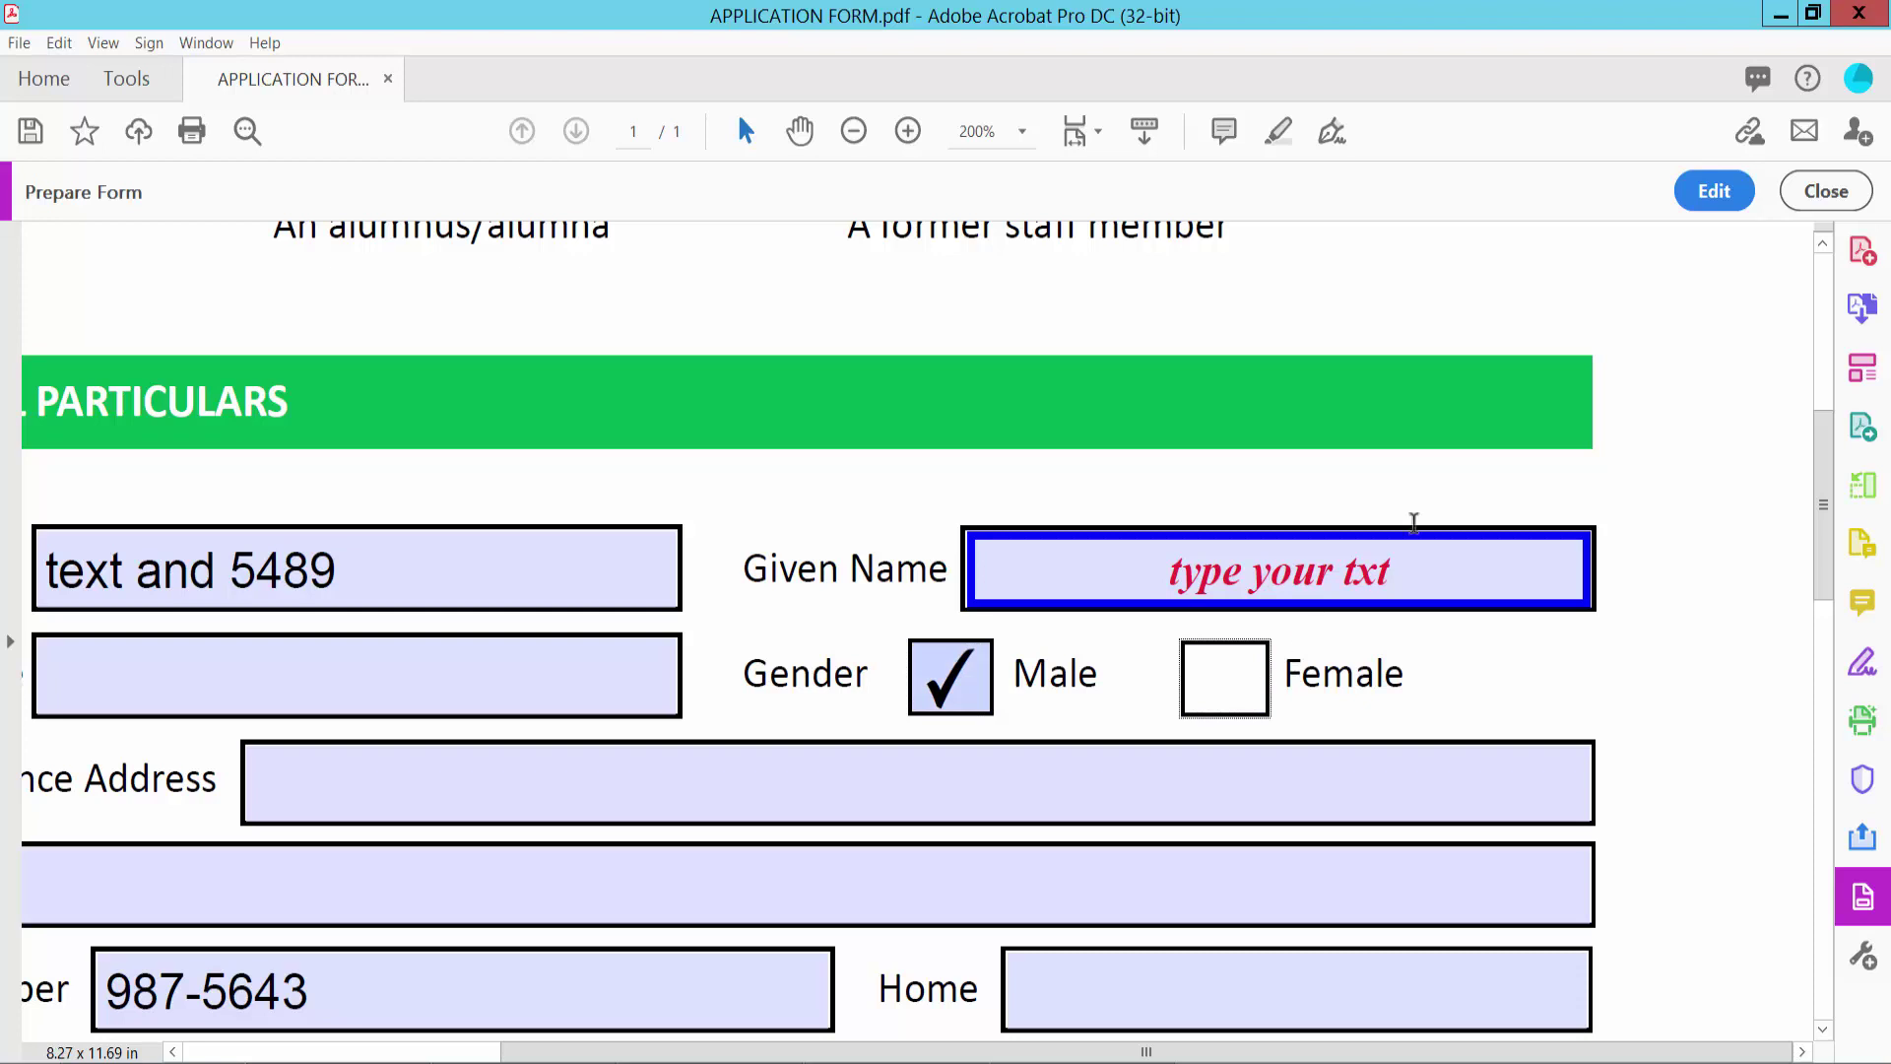
pyautogui.scroll(-6, 1452, 502)
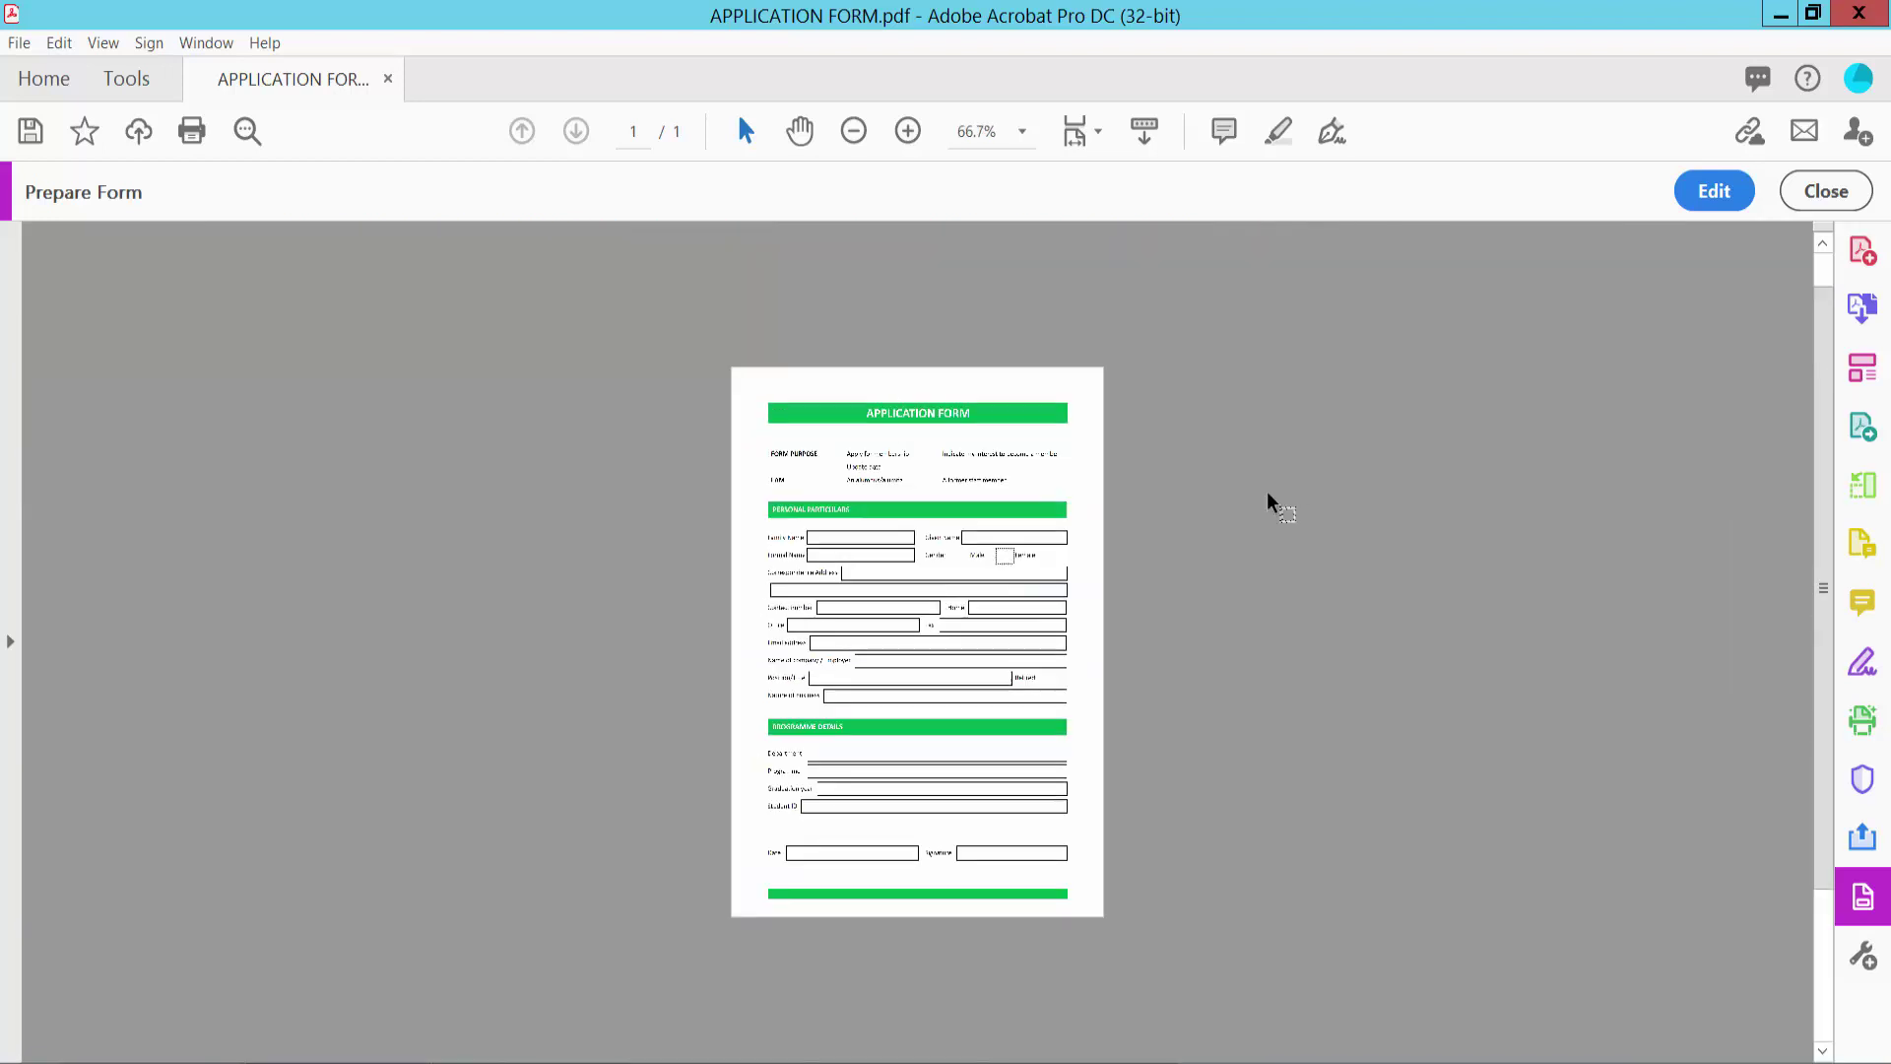
# - Zoom the previewed form to 66.7% and open the File menu
pyautogui.scroll(2, 965, 512)
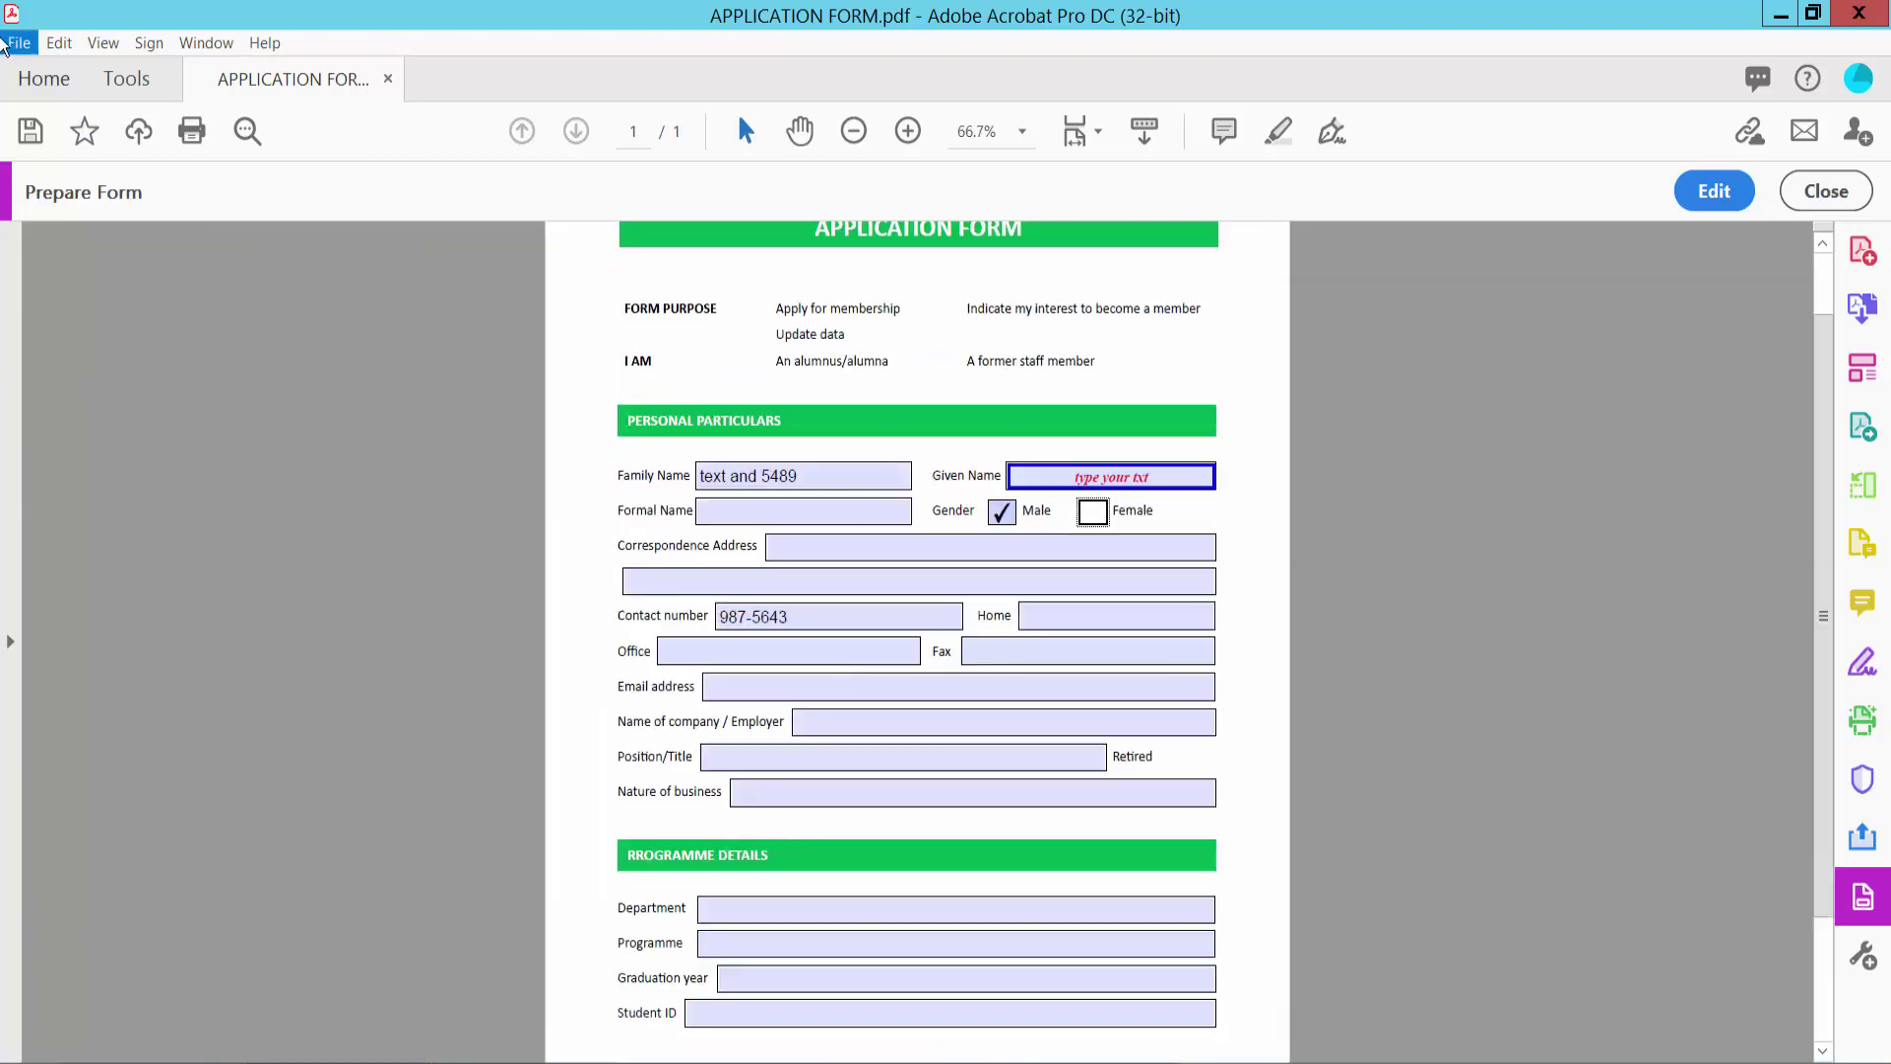
pyautogui.click(19, 42)
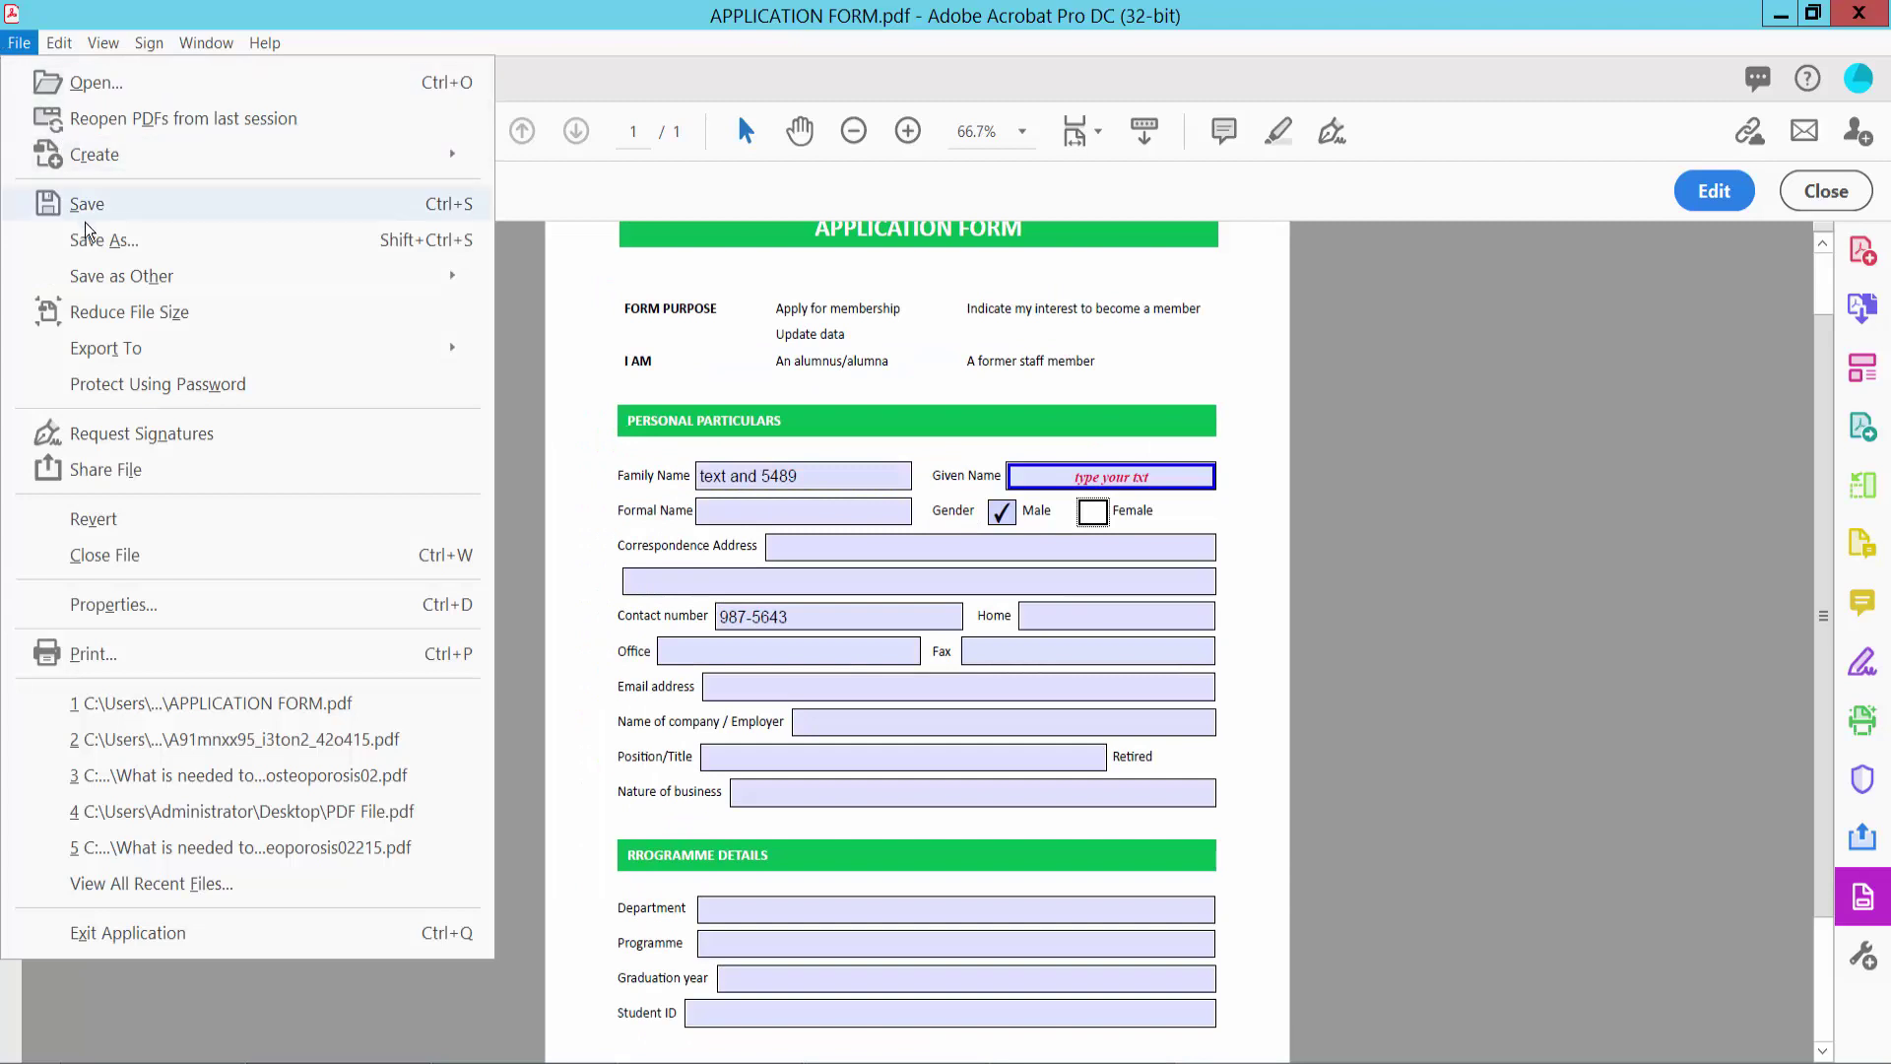